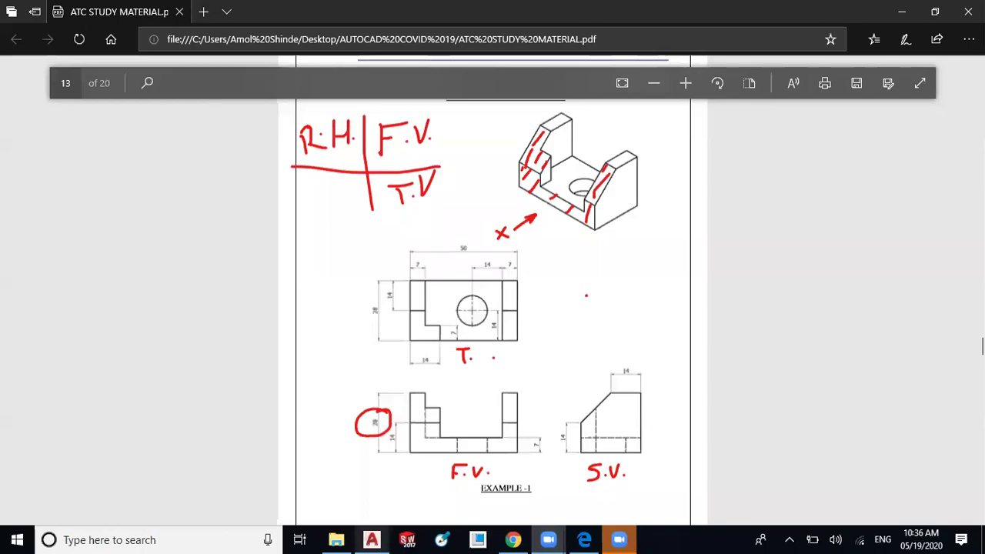
- Switch to AutoCAD and offset the hole's vertical center line in the front view by 5 to both sides
key(alt+Tab)
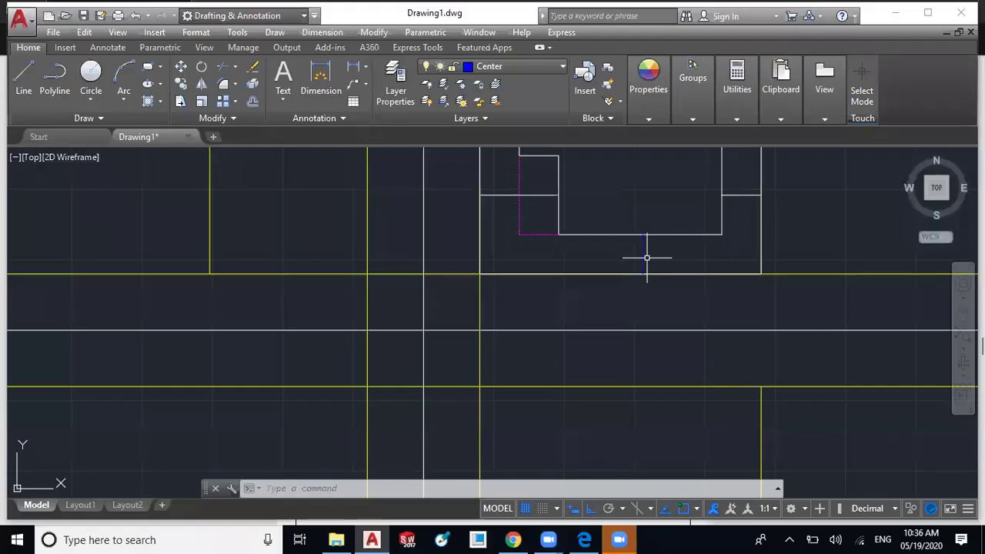
click(587, 539)
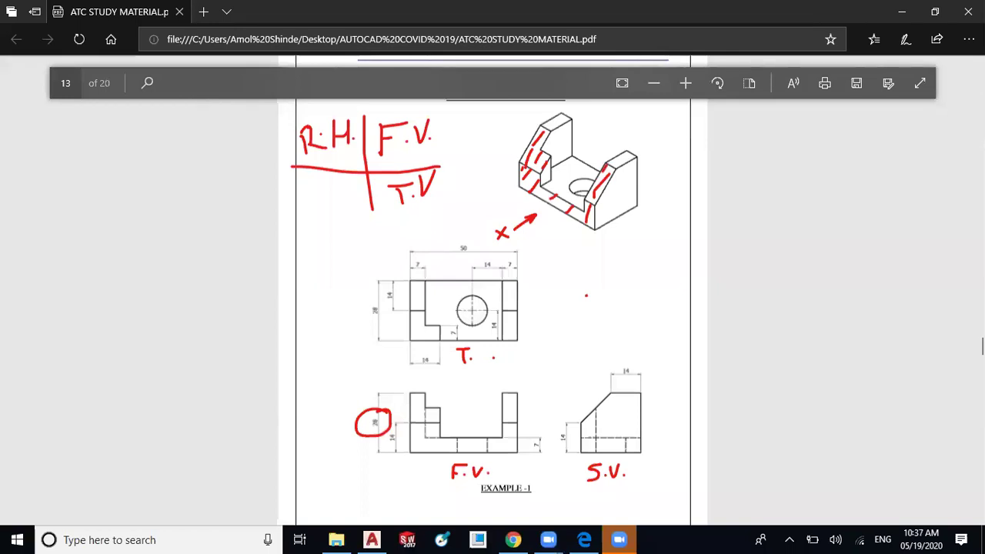
key(alt+Tab)
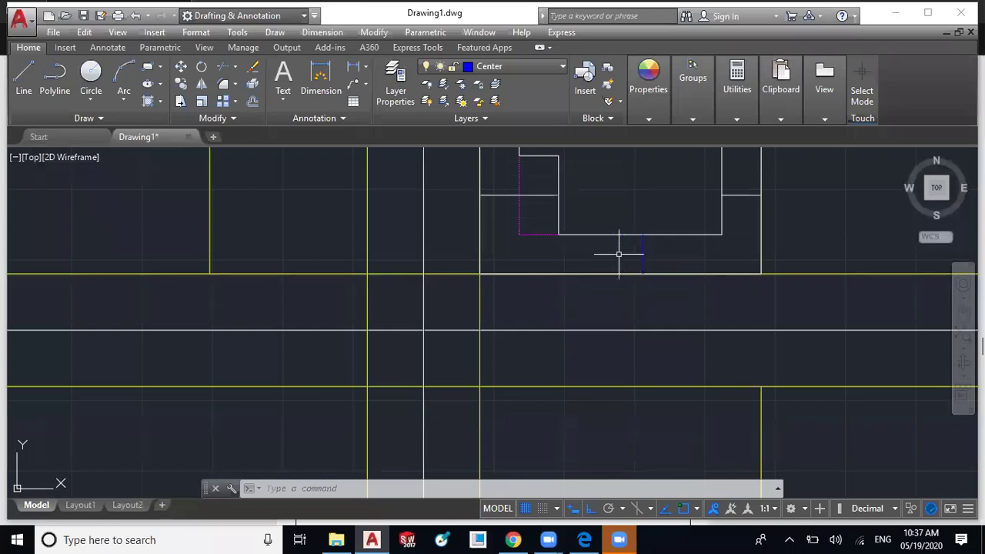
click(252, 101)
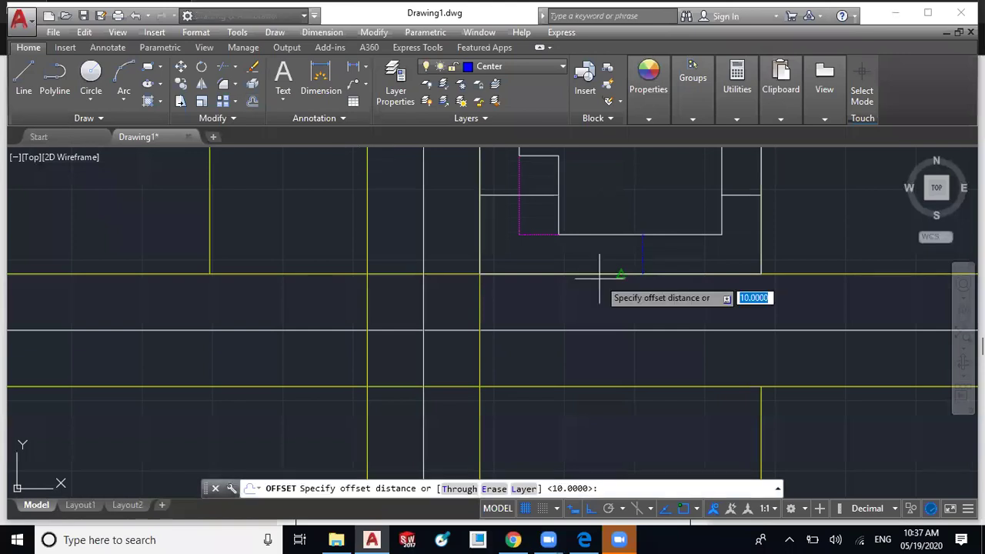
text(5)
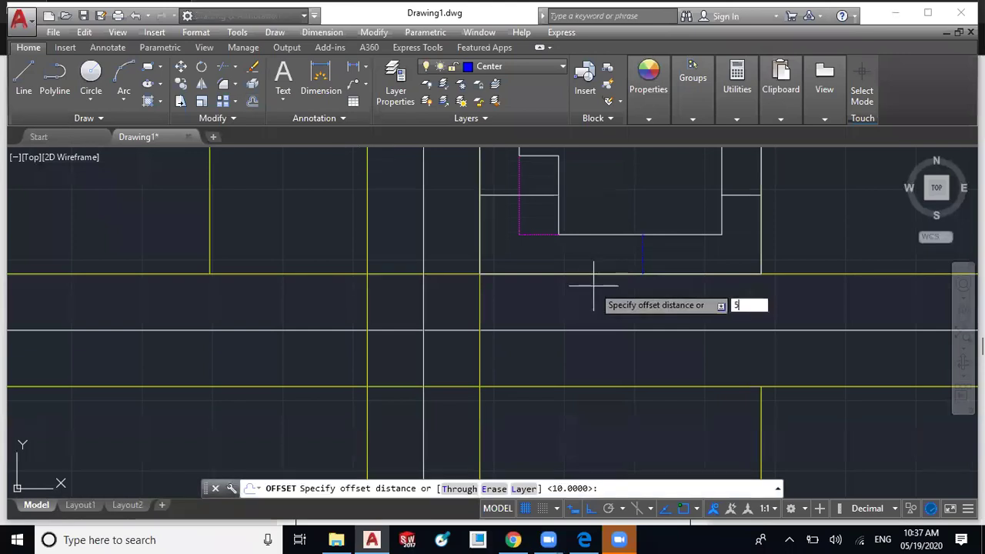
key(Return)
click(643, 253)
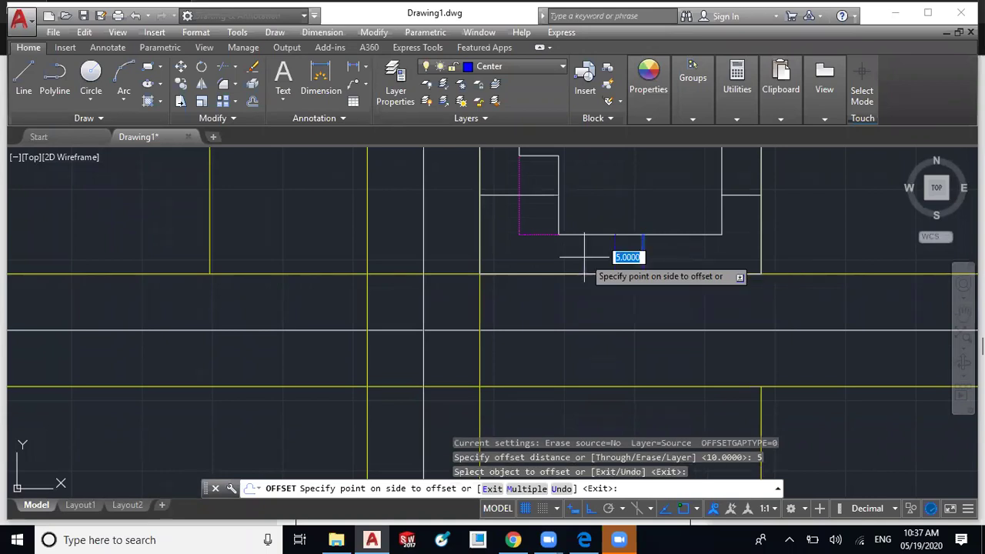
click(584, 258)
click(644, 261)
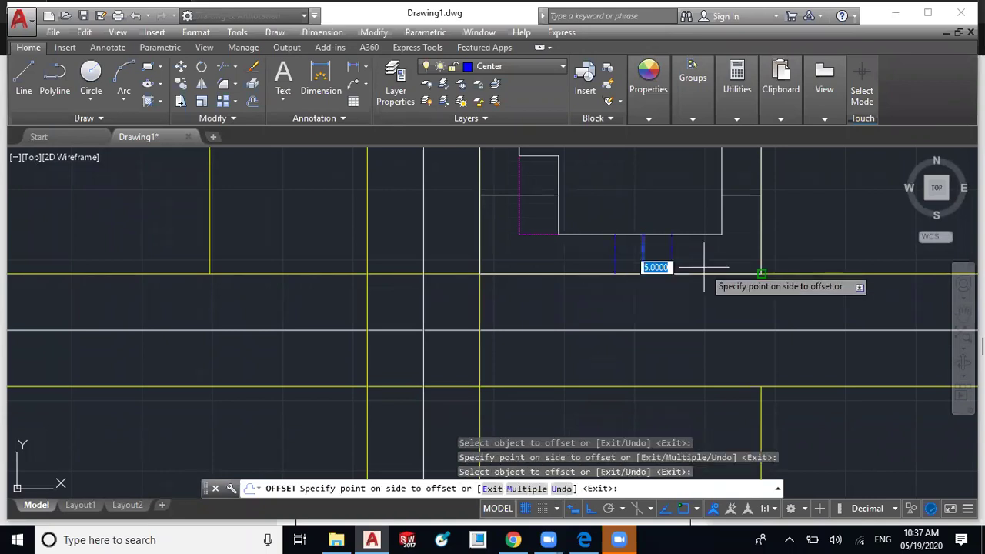
click(704, 267)
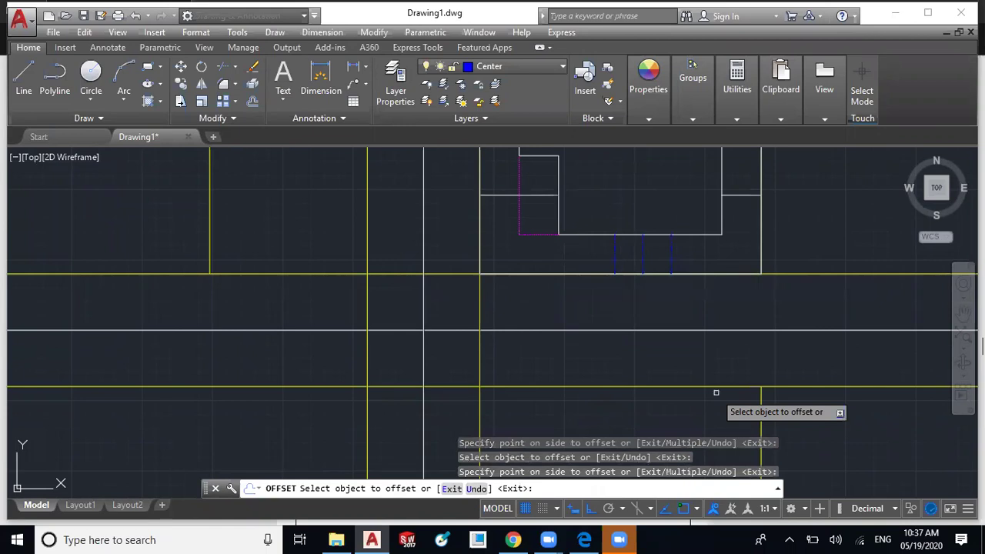
key(Escape)
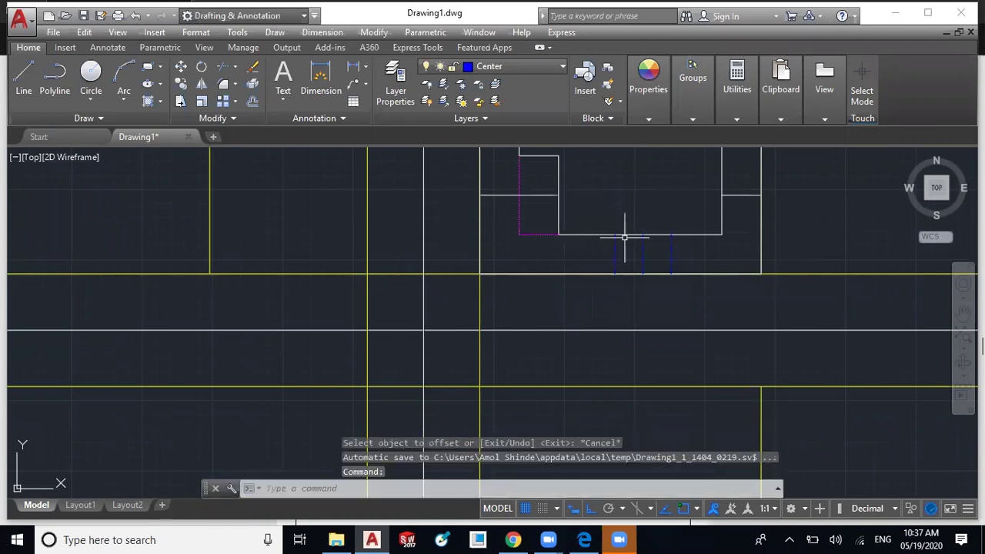
- Move the two offset hole edge lines in the front view to the Hidden layer
click(672, 256)
click(615, 256)
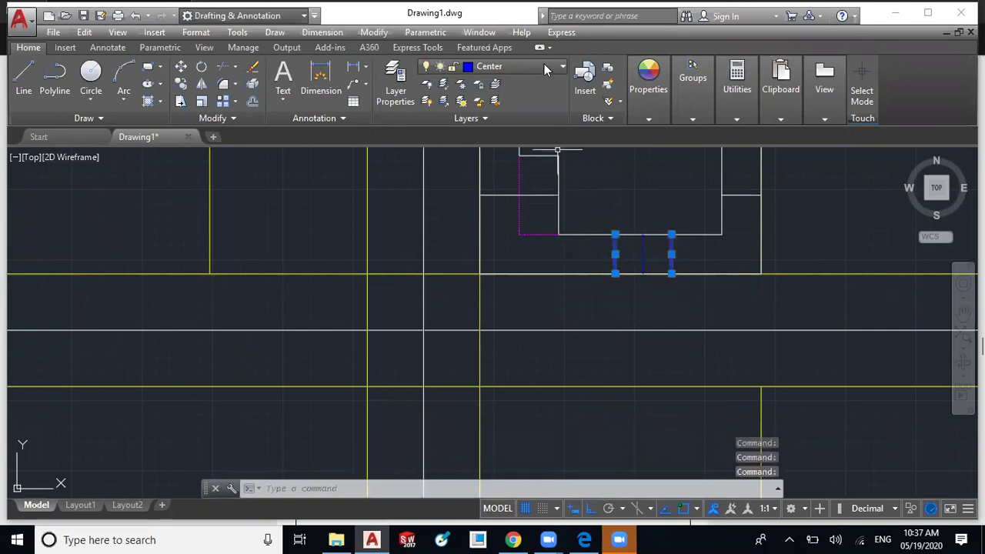
click(545, 65)
click(497, 137)
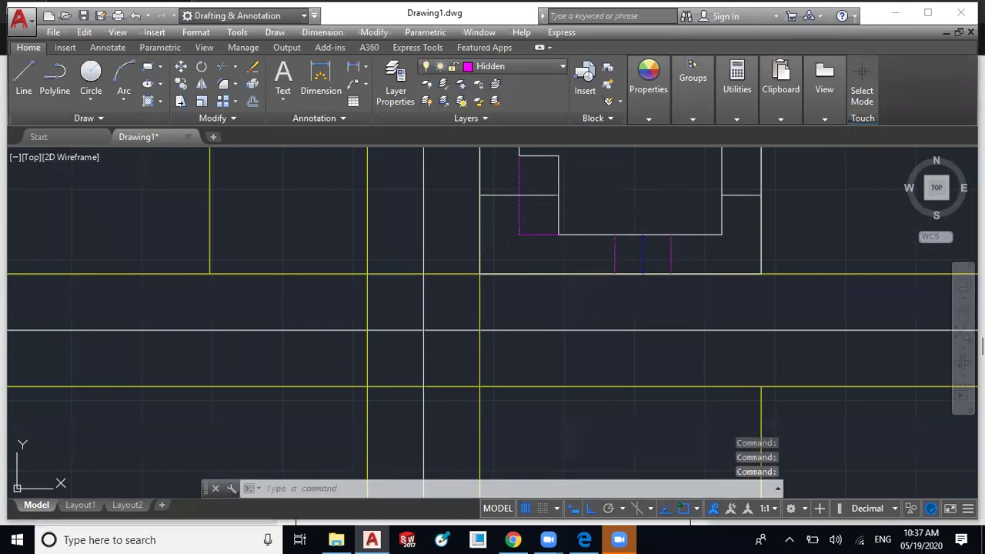
key(Escape)
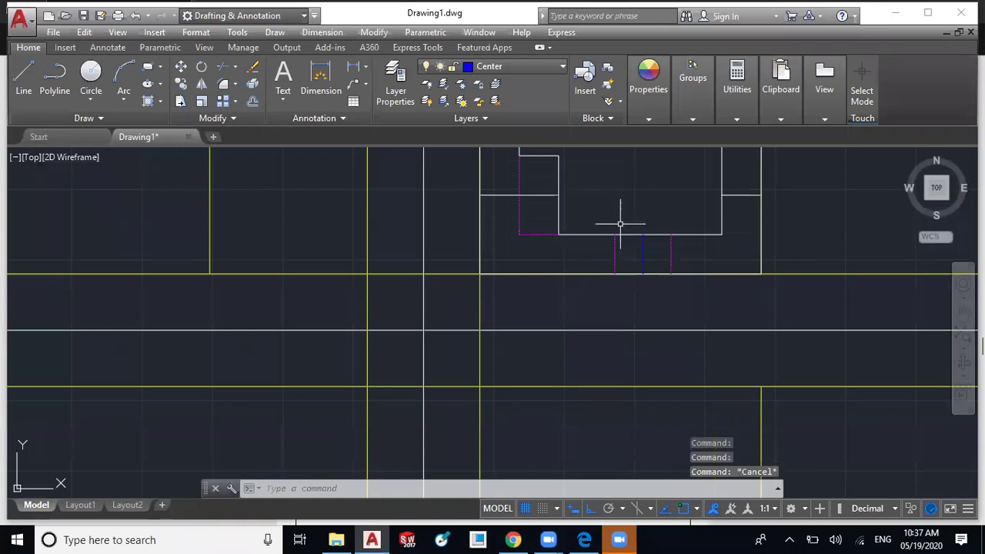
- Turn the Constr layer off to check the front view without construction lines, and turn it on again
scroll(609, 396, down, 2)
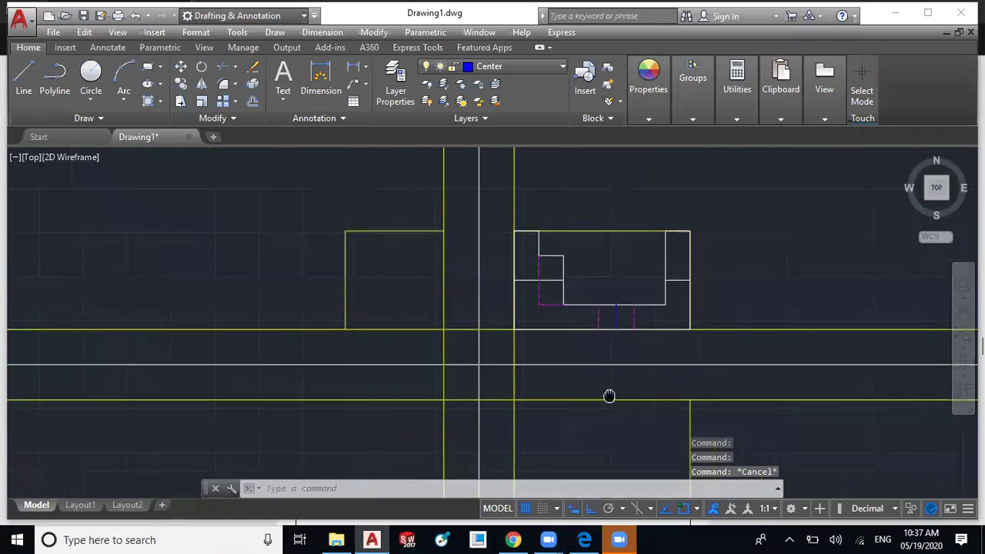
middle_drag(609, 396, 606, 397)
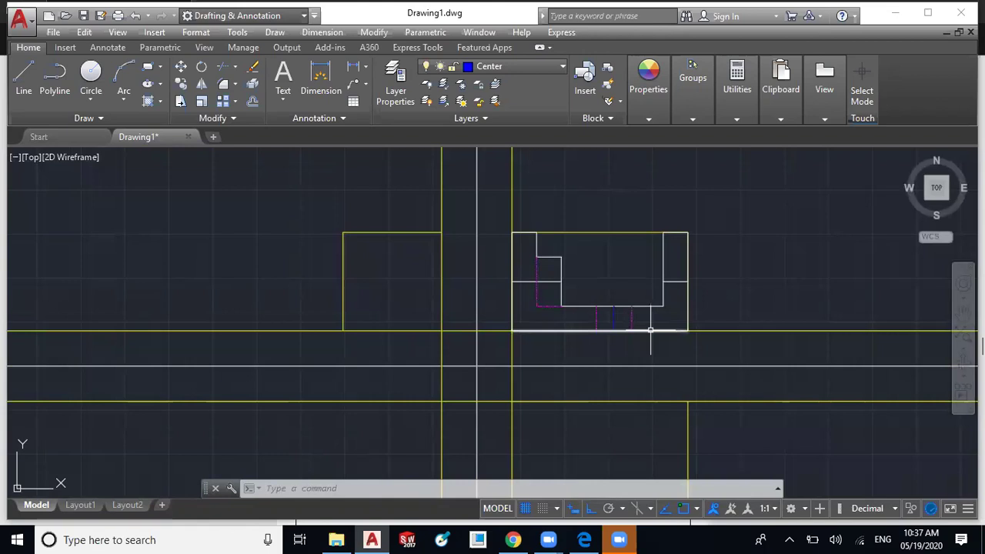
scroll(651, 331, up, 2)
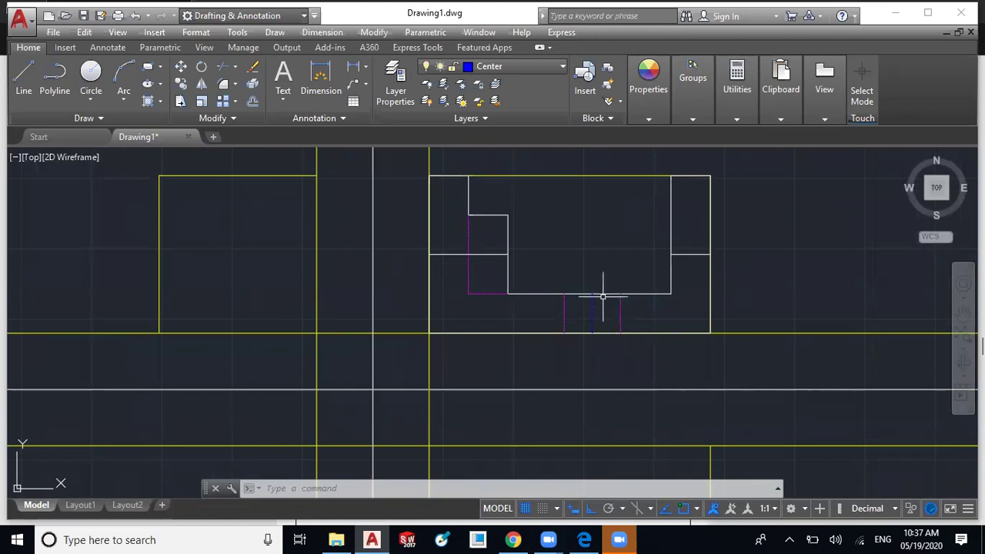
scroll(602, 297, down, 2)
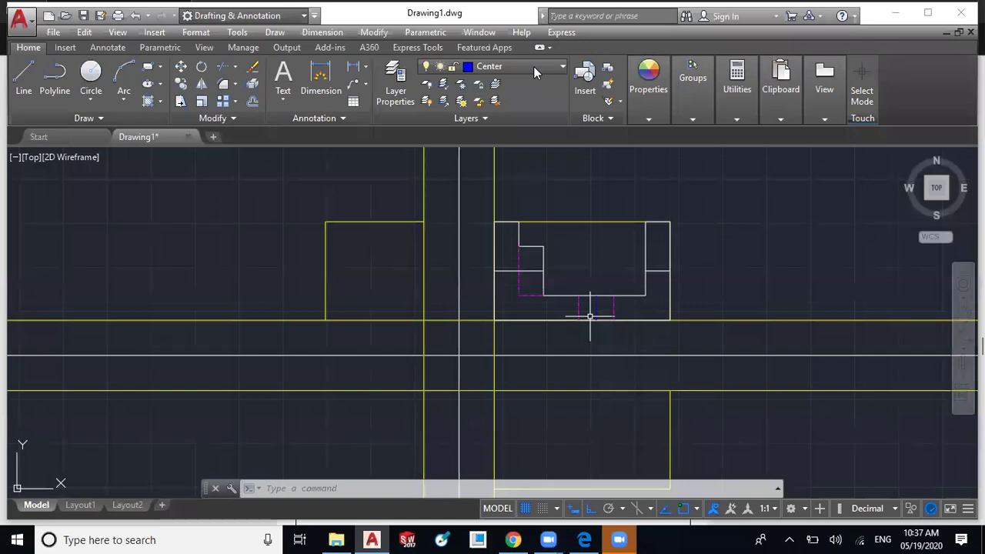
click(428, 118)
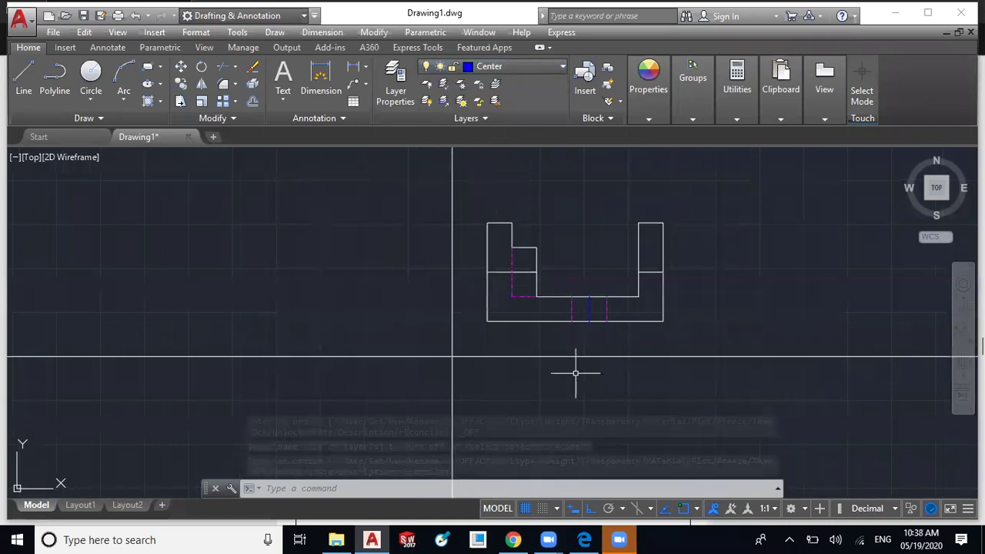
click(541, 67)
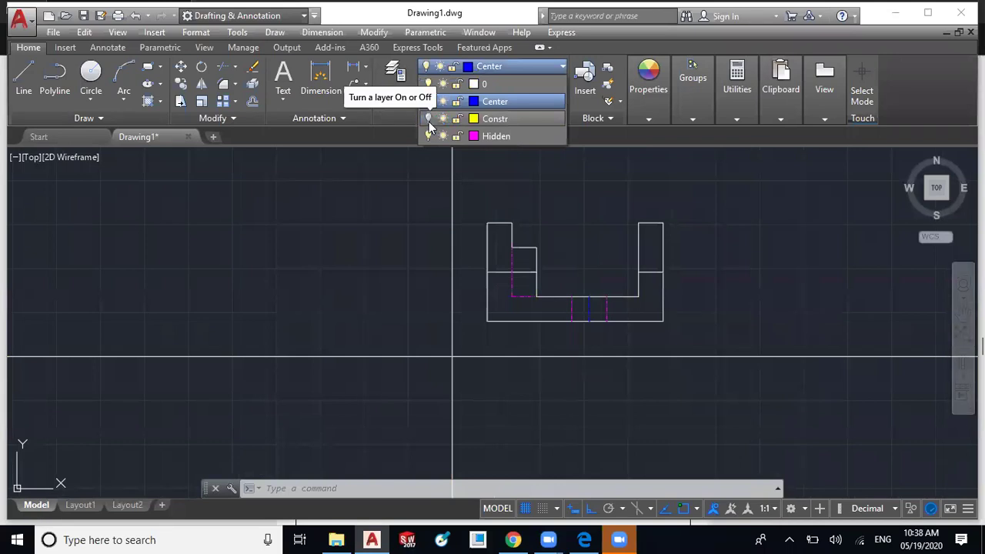
click(428, 119)
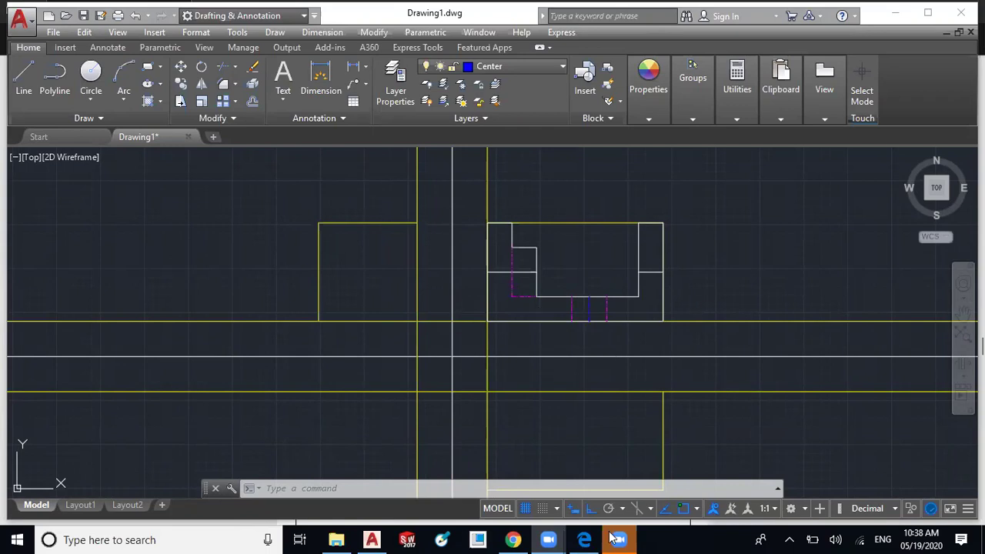
- Switch to the PDF in Edge, erase the red hatch strokes from the isometric view, and draw a red downward arrow above it
click(584, 540)
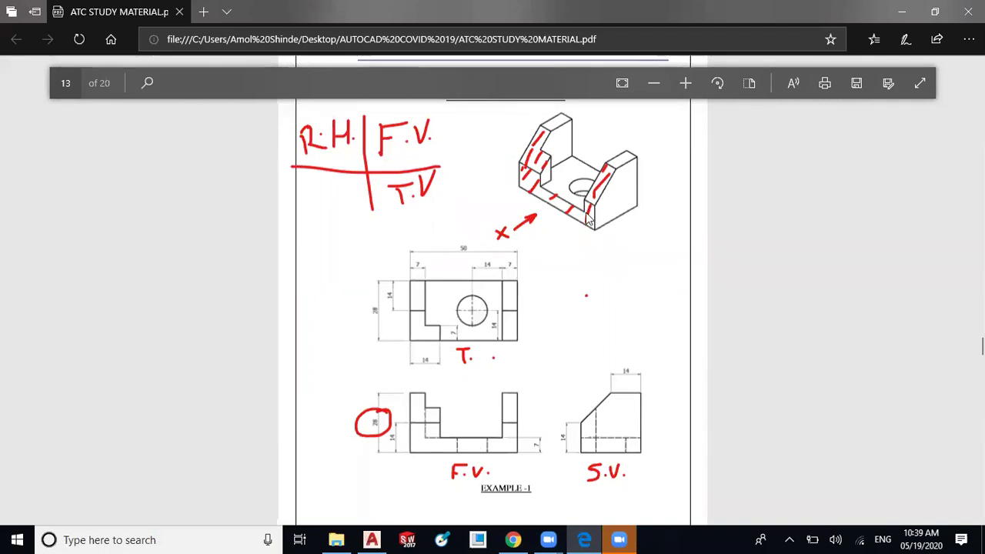
click(909, 40)
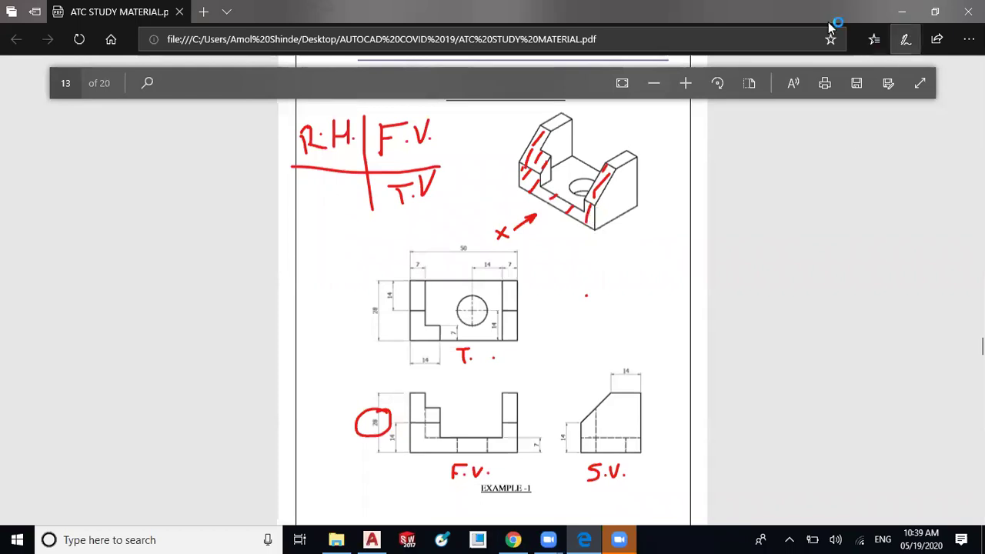
click(887, 39)
mouse_move(605, 175)
mouse_down()
mouse_move(594, 214)
mouse_move(570, 220)
mouse_move(516, 187)
mouse_move(539, 178)
mouse_move(548, 158)
mouse_move(531, 166)
mouse_move(538, 185)
mouse_up()
click(560, 203)
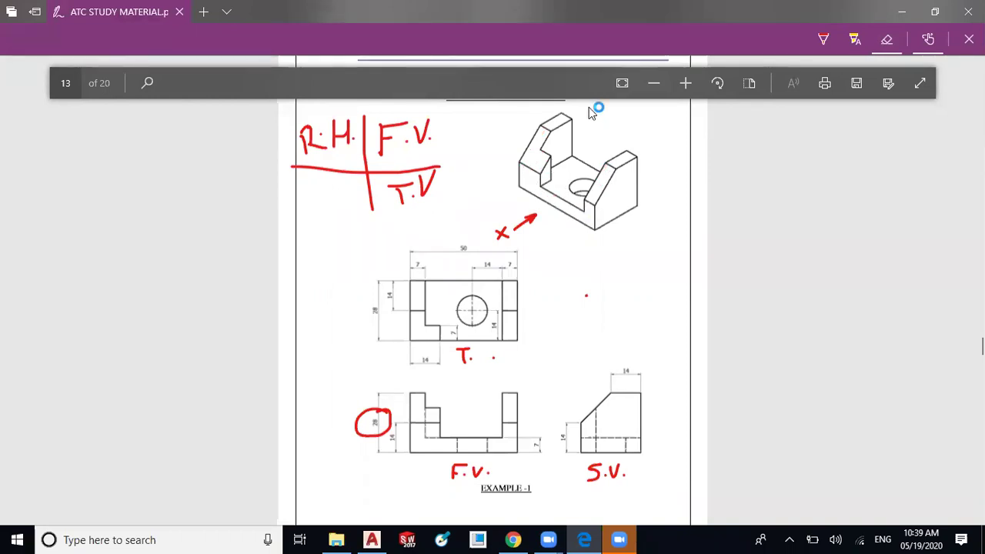
click(823, 39)
drag(598, 107, 602, 140)
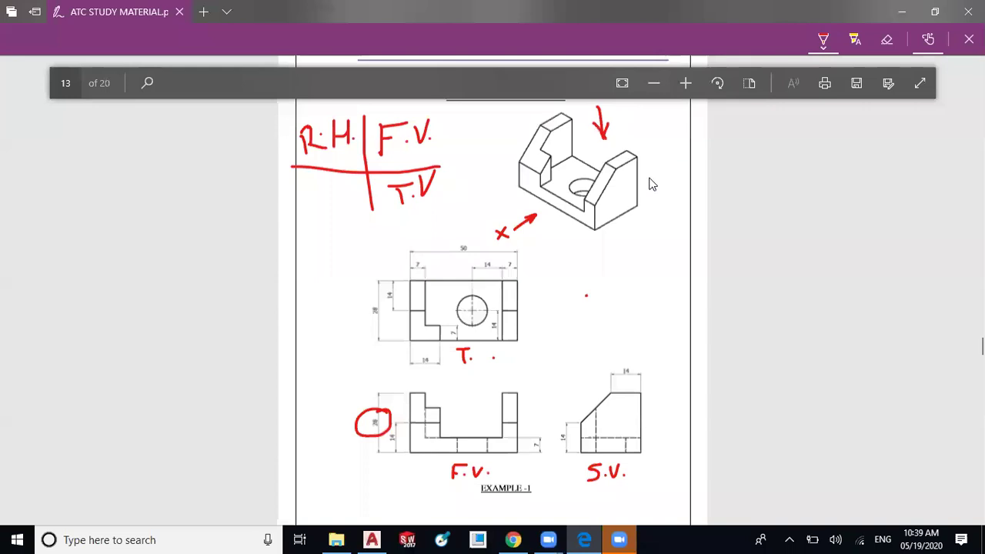
- Shade the surfaces of the isometric view that are seen from above with a yellow pen
click(824, 42)
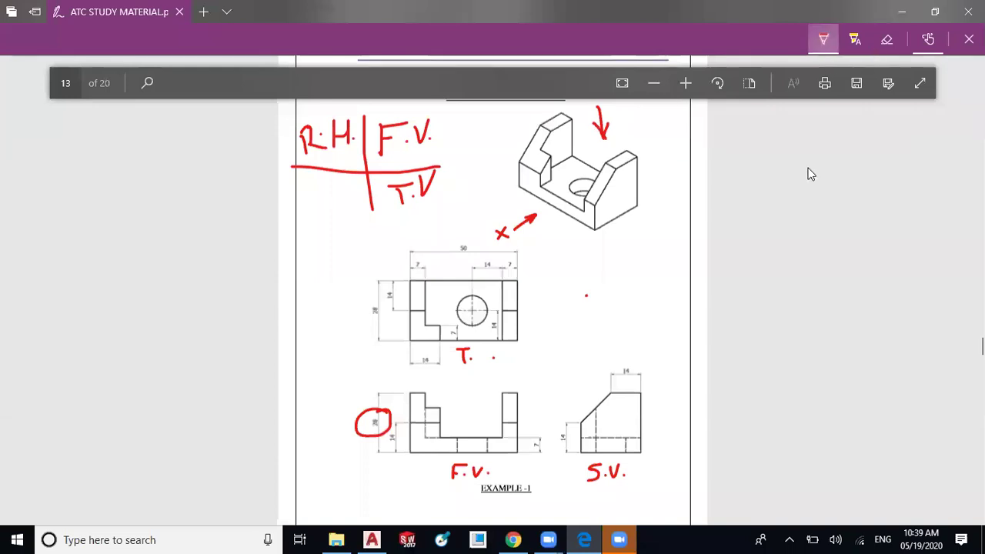
click(622, 165)
mouse_move(629, 161)
mouse_down()
mouse_move(609, 160)
mouse_move(631, 155)
mouse_up()
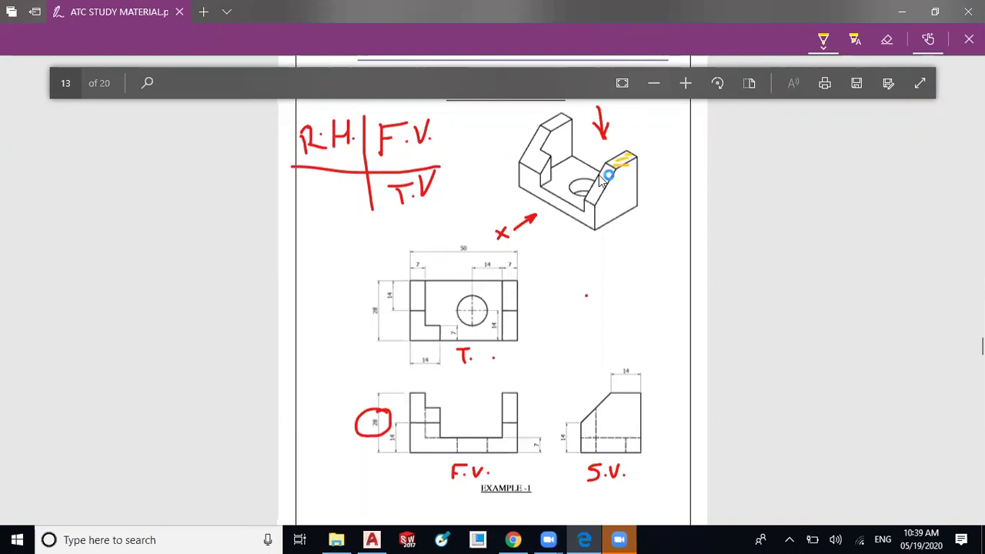
drag(613, 171, 601, 198)
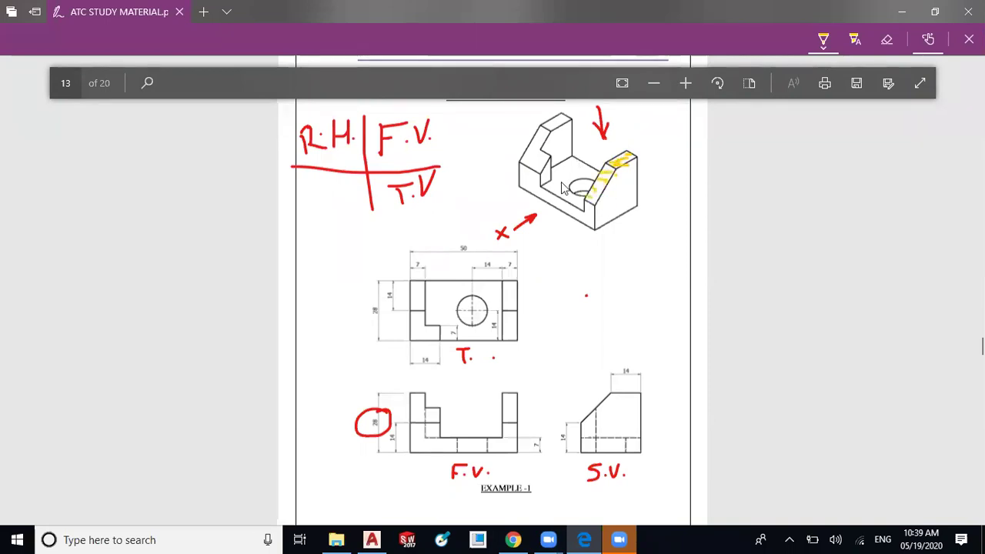
mouse_move(563, 187)
mouse_down()
mouse_move(558, 170)
mouse_move(568, 192)
mouse_move(559, 197)
mouse_up()
mouse_move(610, 168)
mouse_down()
mouse_move(582, 201)
mouse_move(577, 182)
mouse_up()
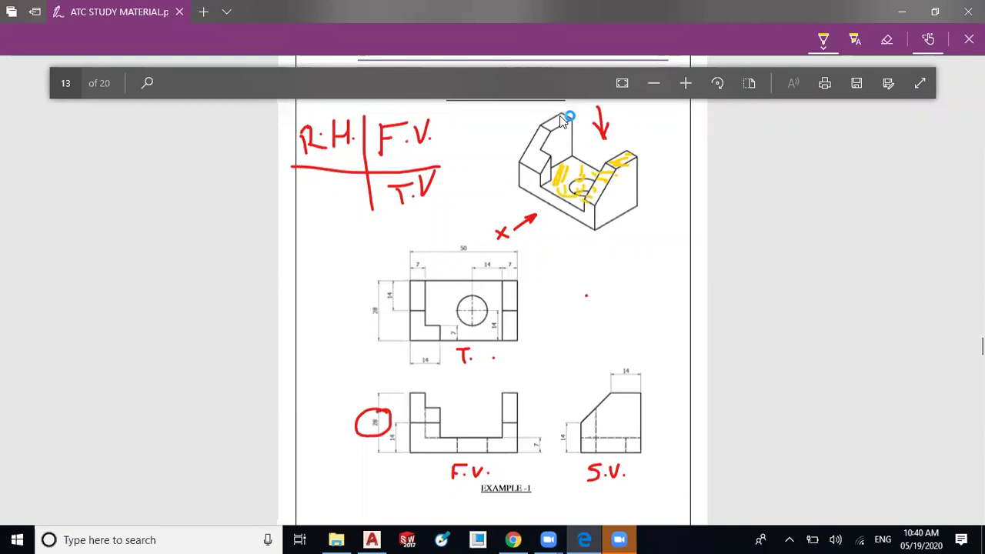
drag(568, 117, 529, 166)
- Switch to AutoCAD, make layer 0 current, and draw a line along the right edge of the top view's construction rectangle
click(372, 540)
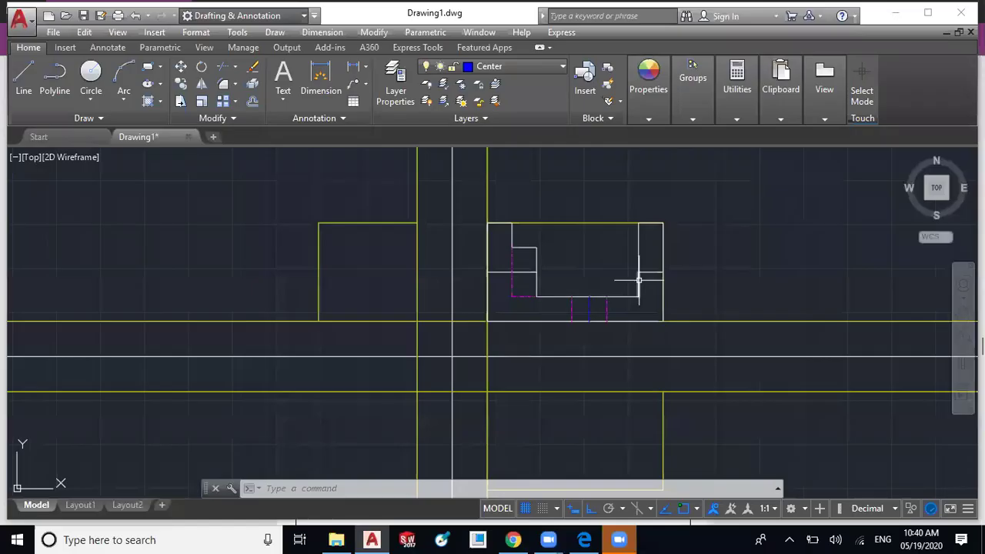
middle_drag(639, 279, 625, 243)
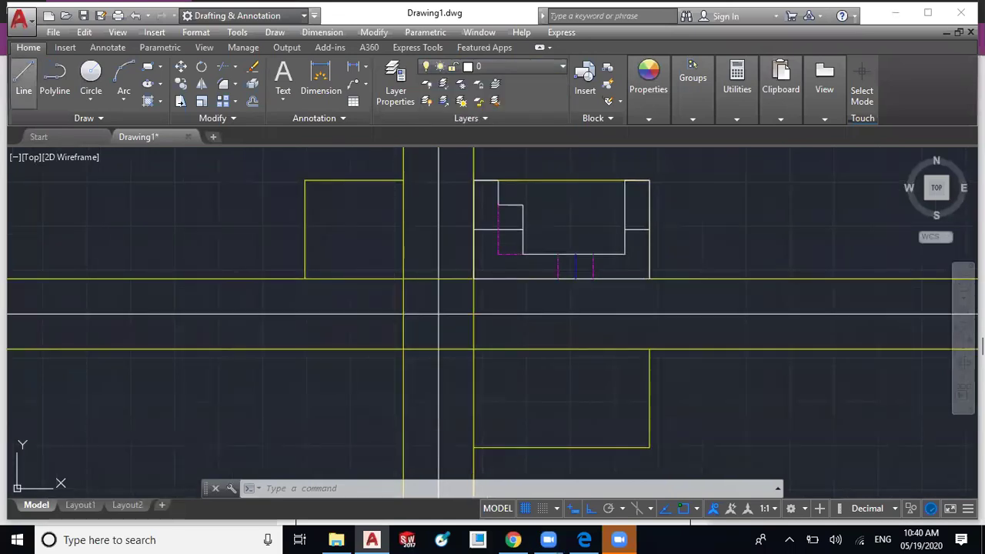
click(24, 80)
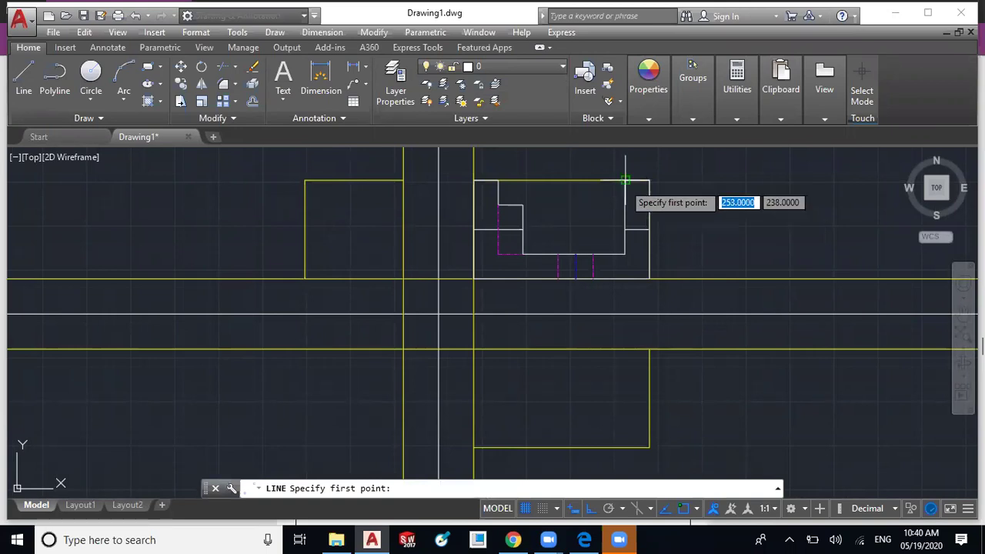
click(650, 350)
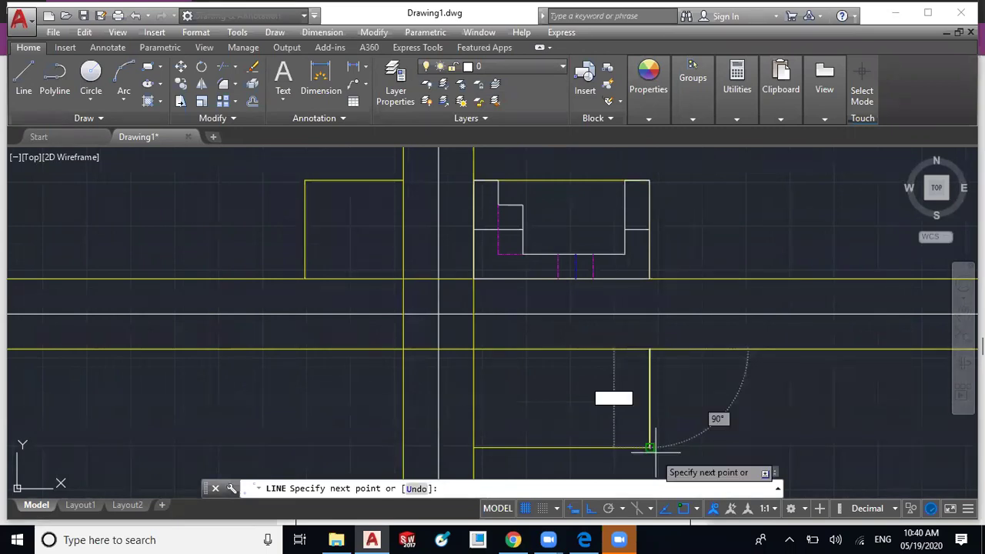
key(Escape)
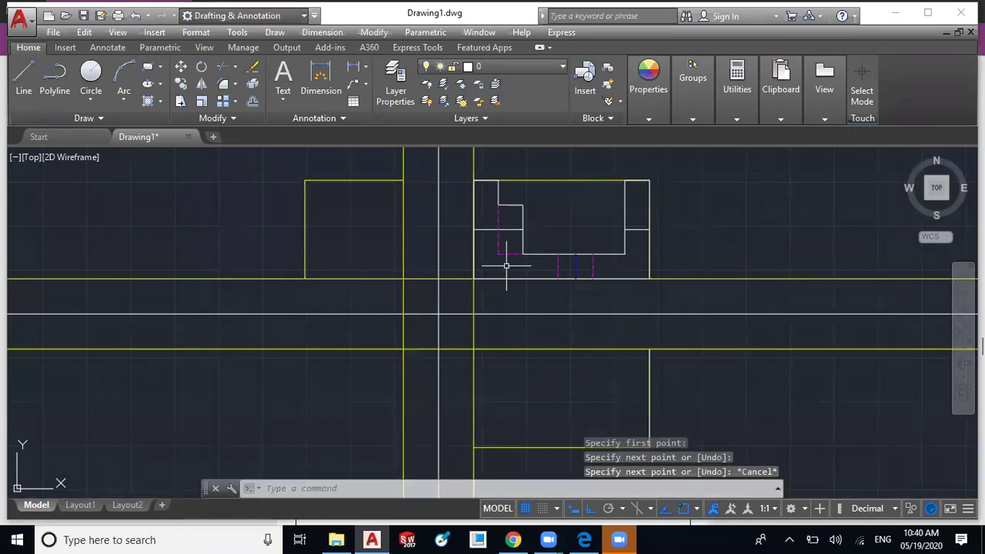
- Draw the right wall's upper rectangle in the top view from its upper-right corner, 7 wide and 14 deep, checking the PDF in Edge
key(space)
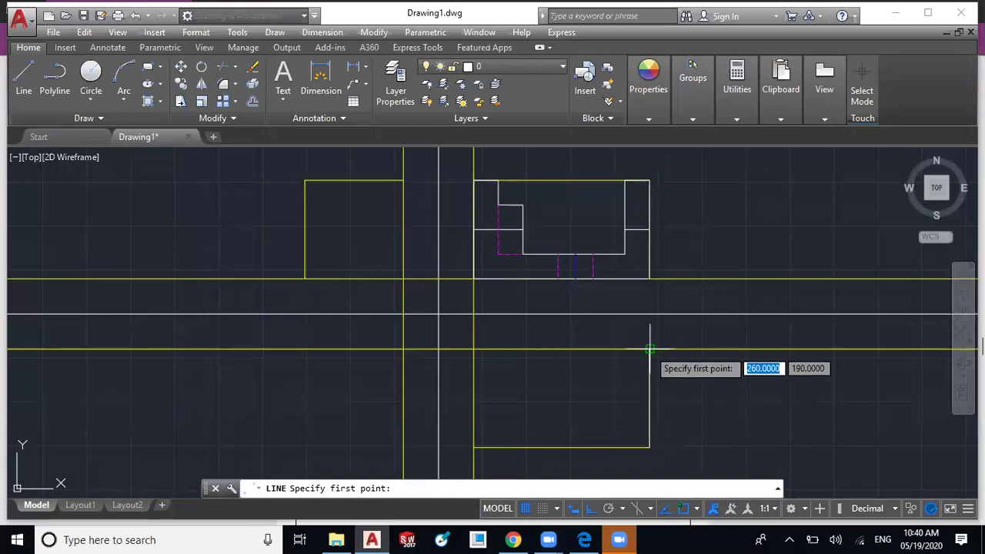
click(651, 350)
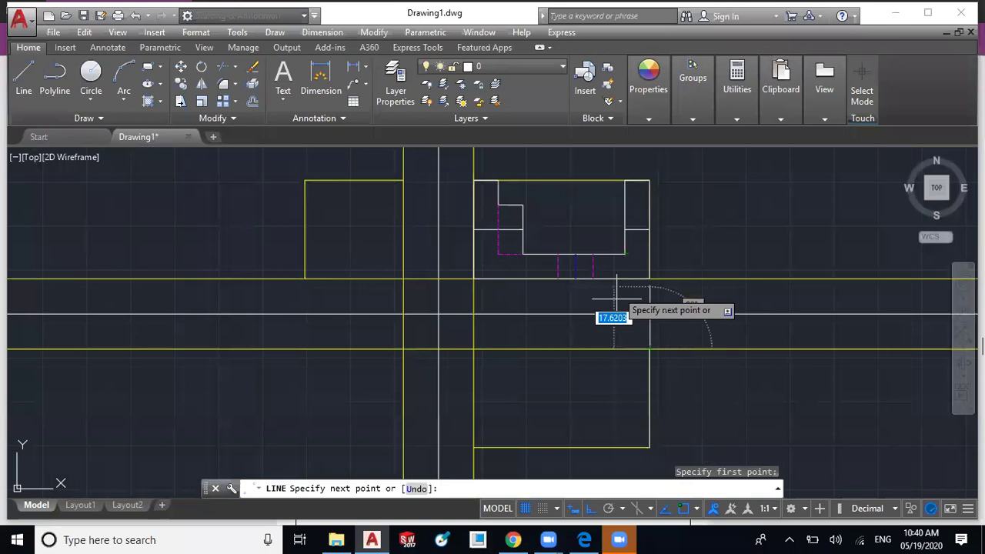
click(625, 349)
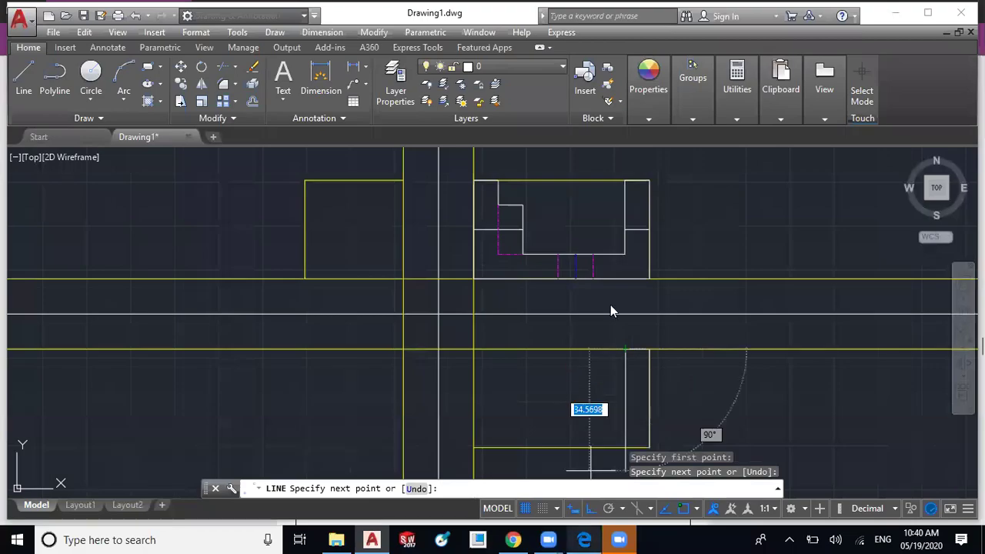
key(alt+Tab)
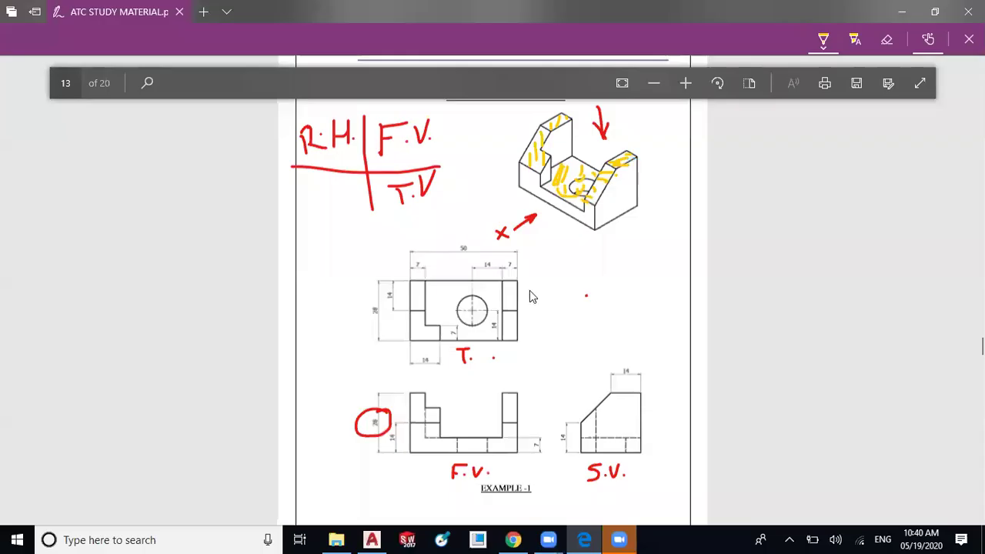
click(373, 540)
text(14)
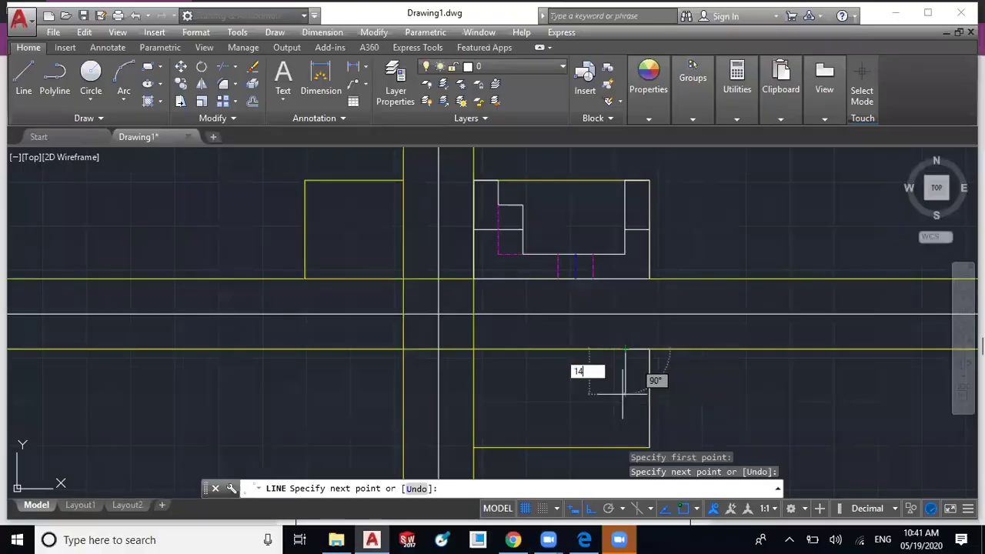
key(Return)
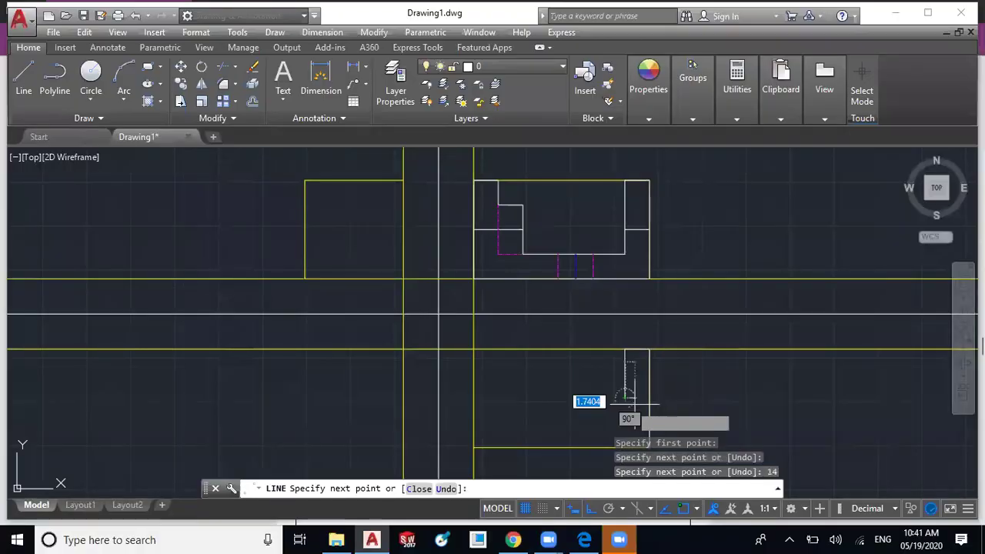
click(649, 398)
key(Escape)
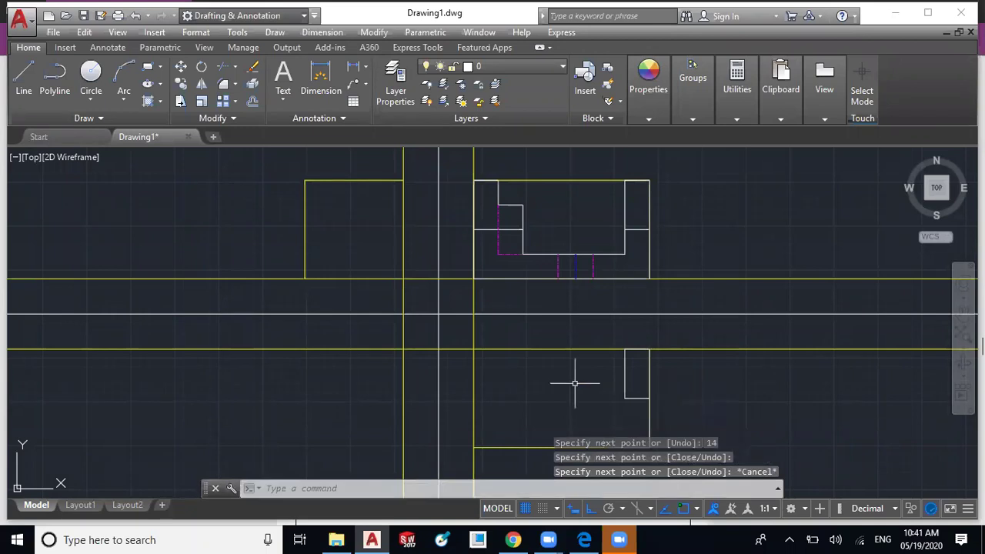
- After checking the PDF, extend the right wall's inner edge down to the top view's lower edge and across to the lower-right corner
middle_drag(575, 383, 560, 357)
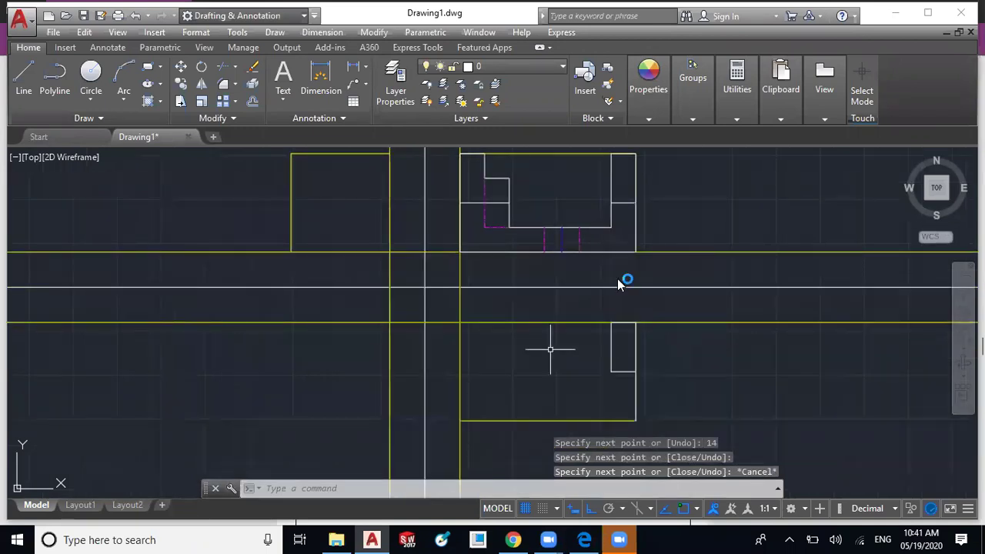
key(alt+Tab)
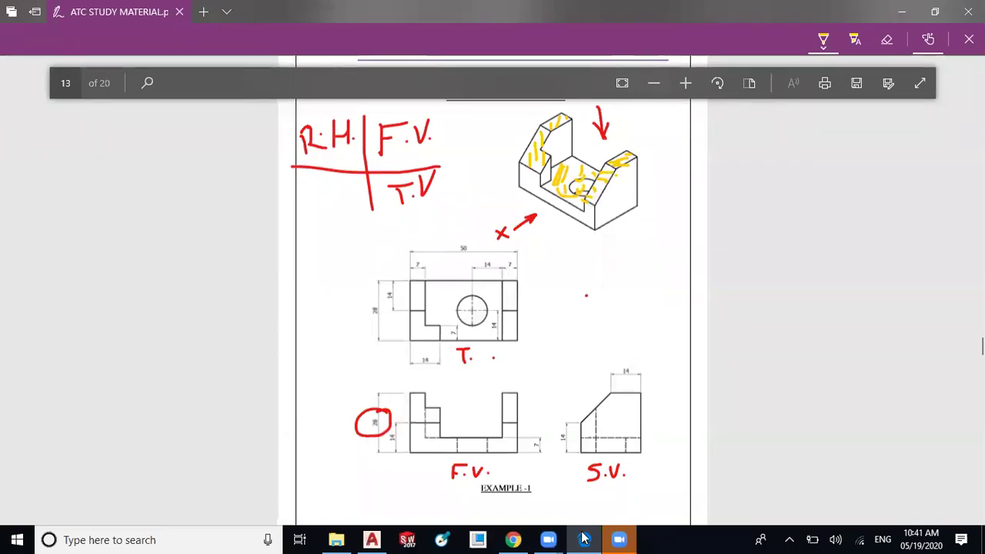
click(372, 541)
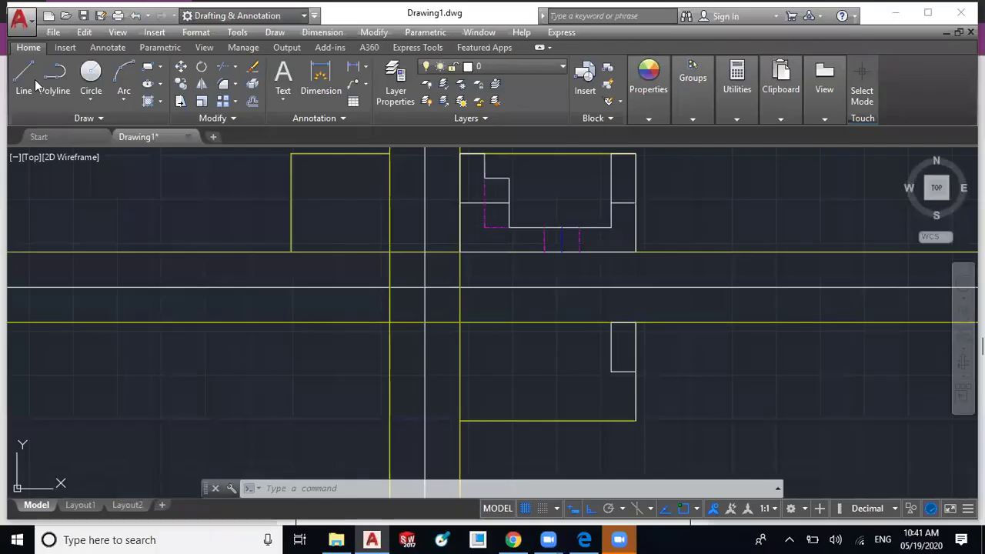
key(l)
key(Return)
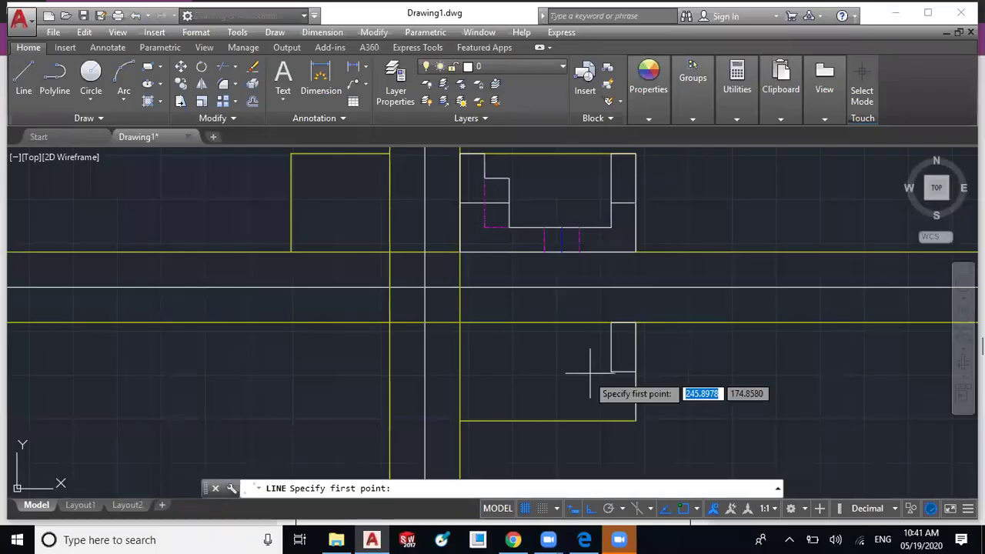
click(610, 374)
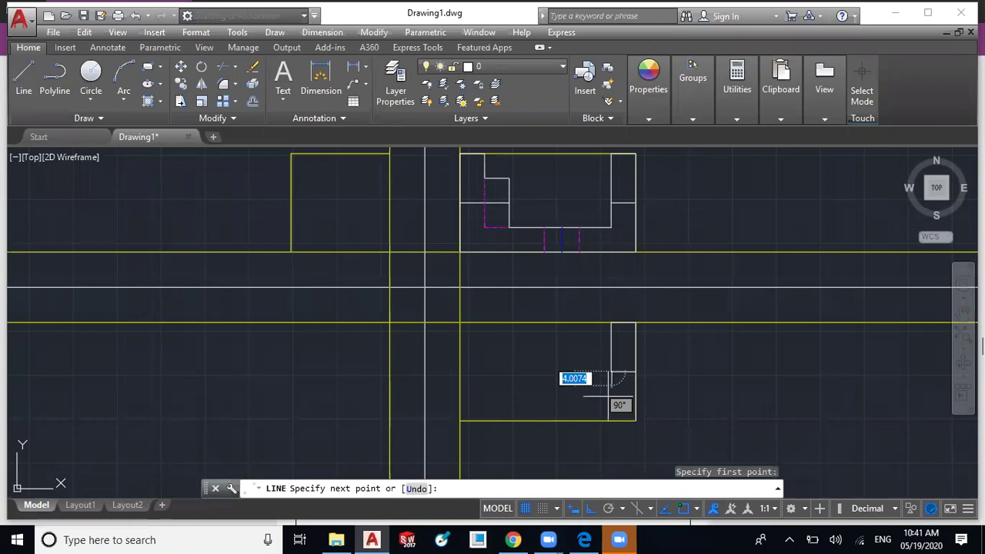
click(611, 421)
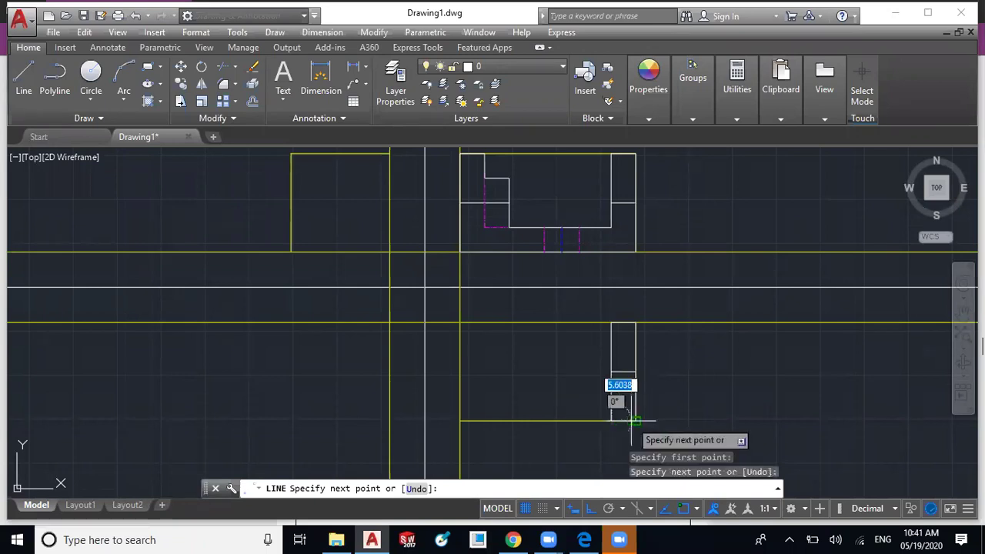
click(631, 421)
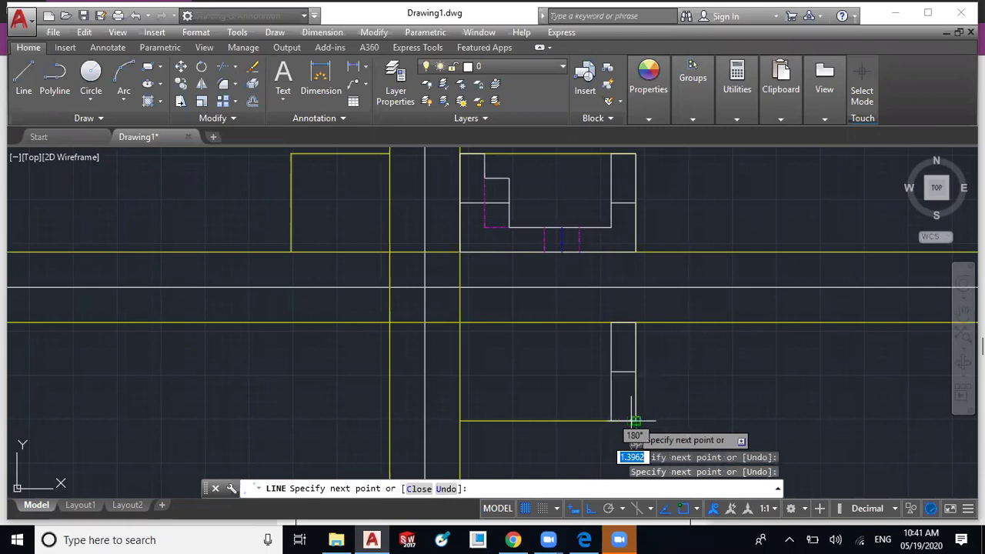
key(Escape)
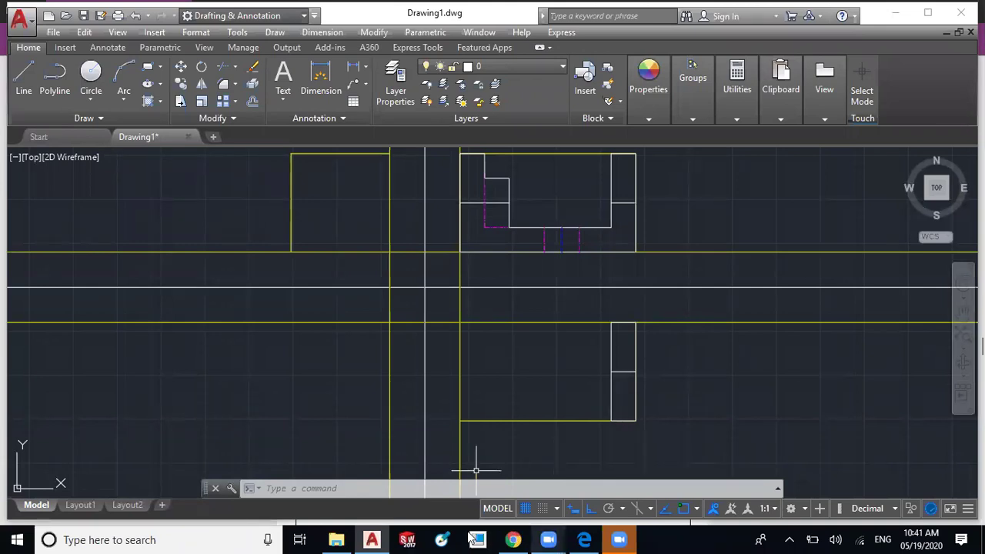
- Compare the isometric and top views in the PDF, and draw the top view's remaining lower, left and upper outline in AutoCAD
click(585, 539)
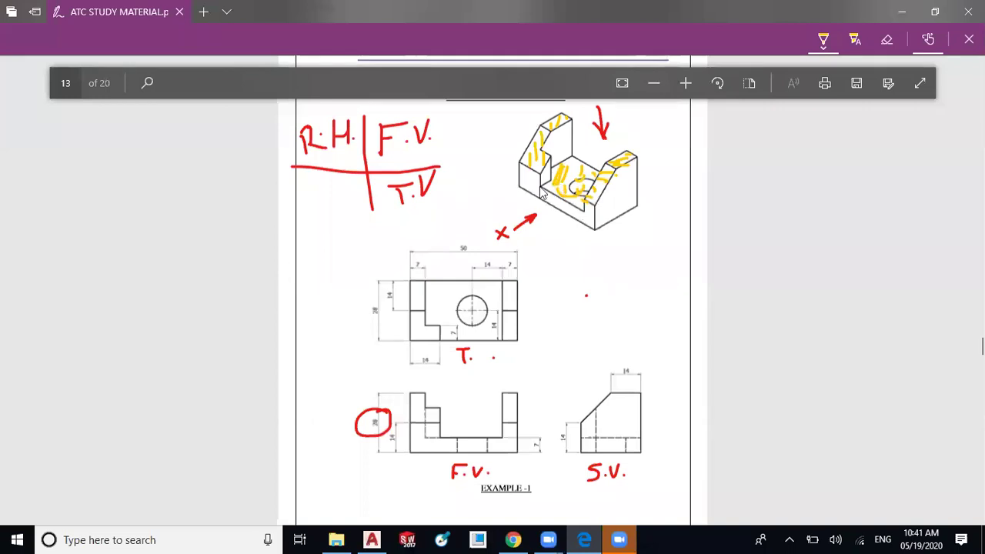
click(541, 169)
click(413, 346)
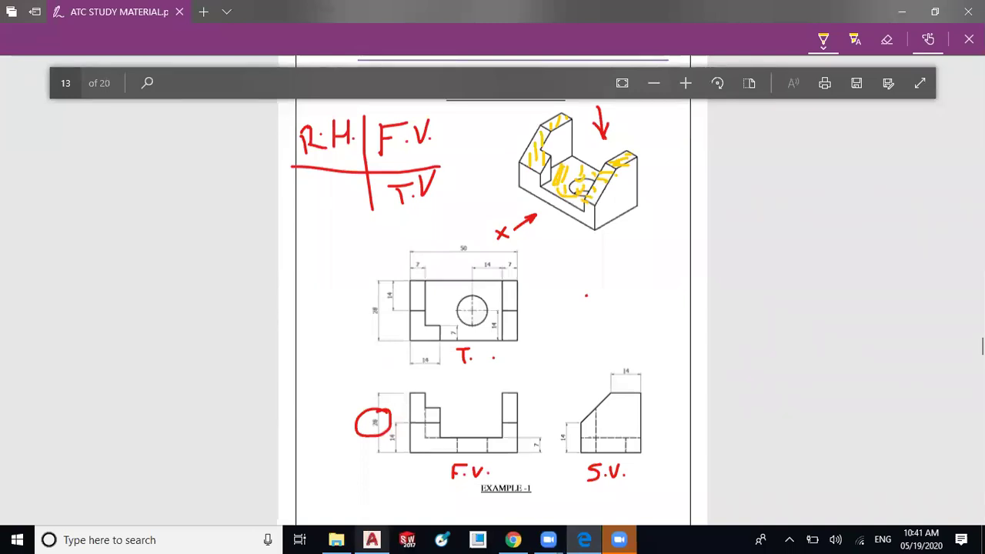
click(371, 540)
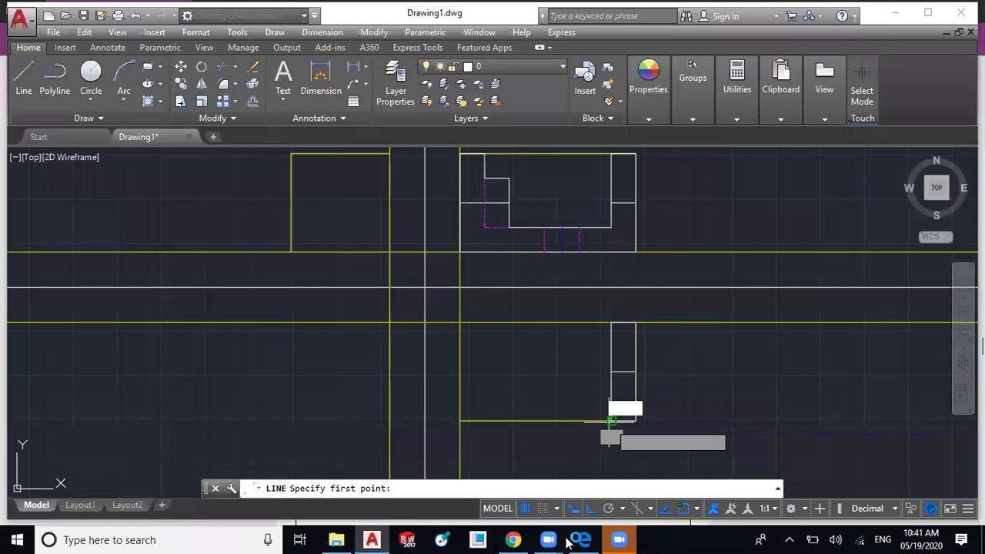
click(611, 421)
click(571, 543)
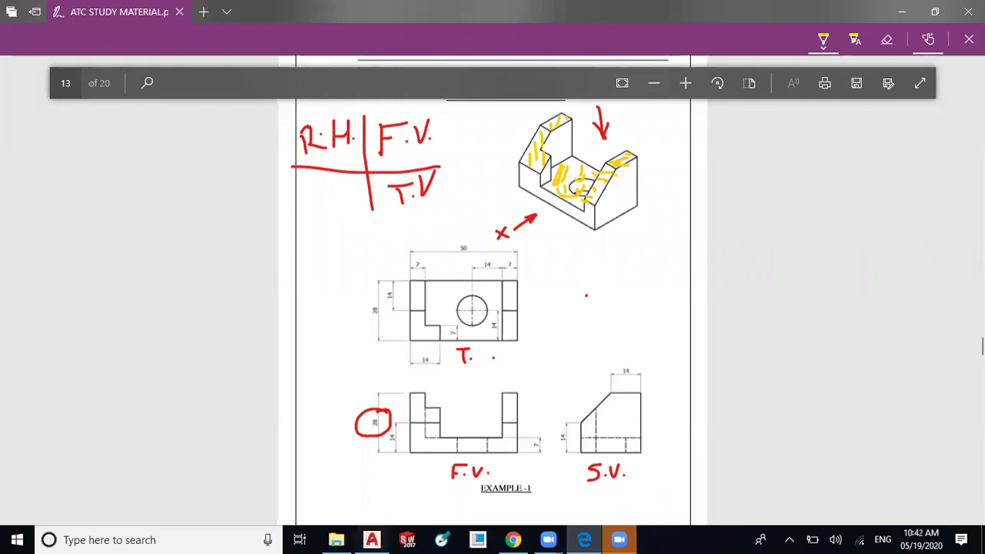
click(372, 540)
click(460, 323)
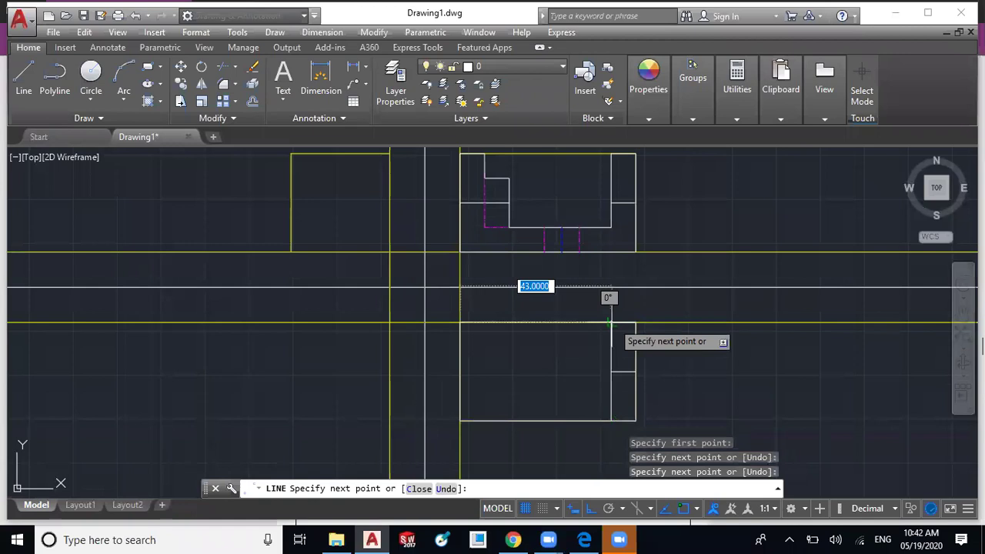
key(Escape)
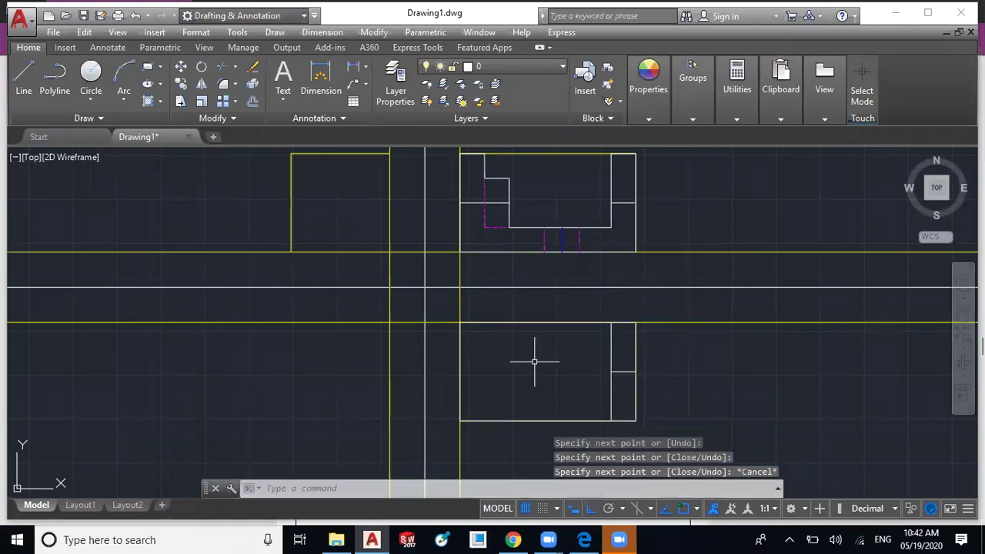
- Check the PDF and draw the left wall's inner edge 7 from the top view's upper-left corner, 14 down, and across to the left edge
key(alt+Tab)
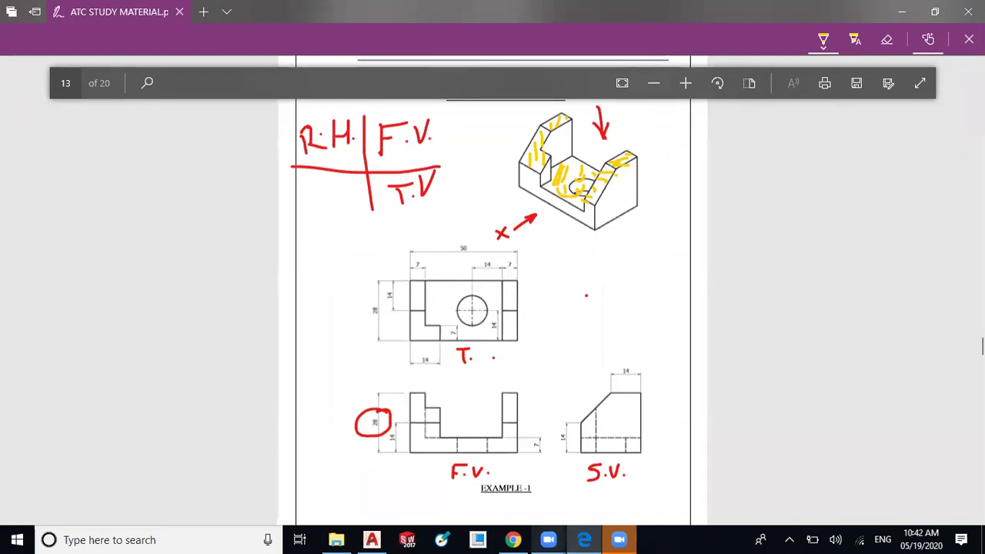
click(372, 539)
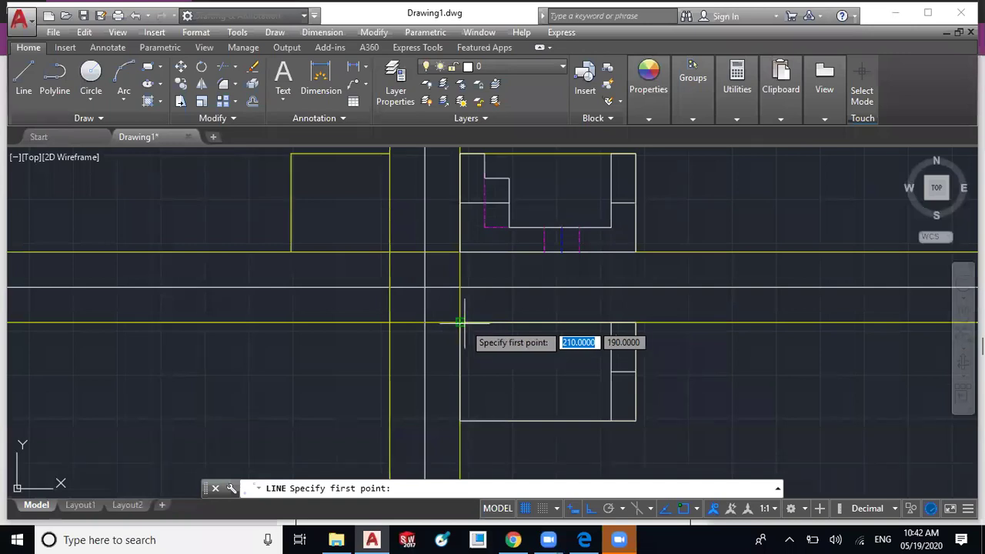
click(462, 323)
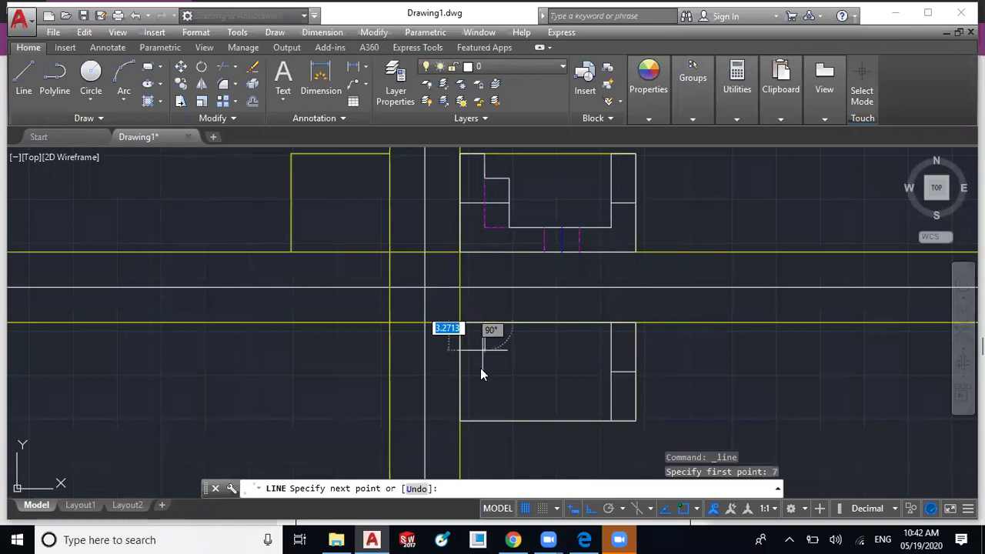
text(14)
key(Return)
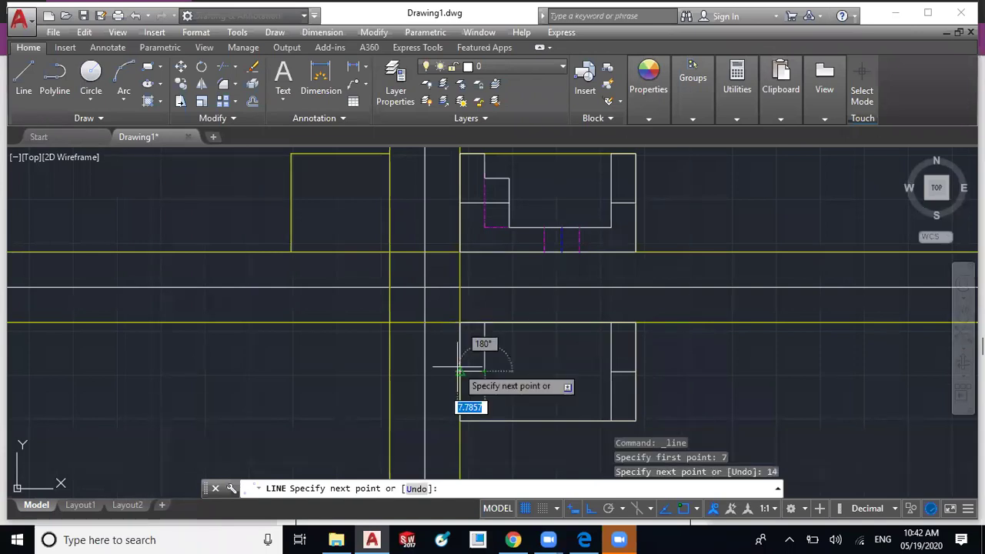
click(460, 370)
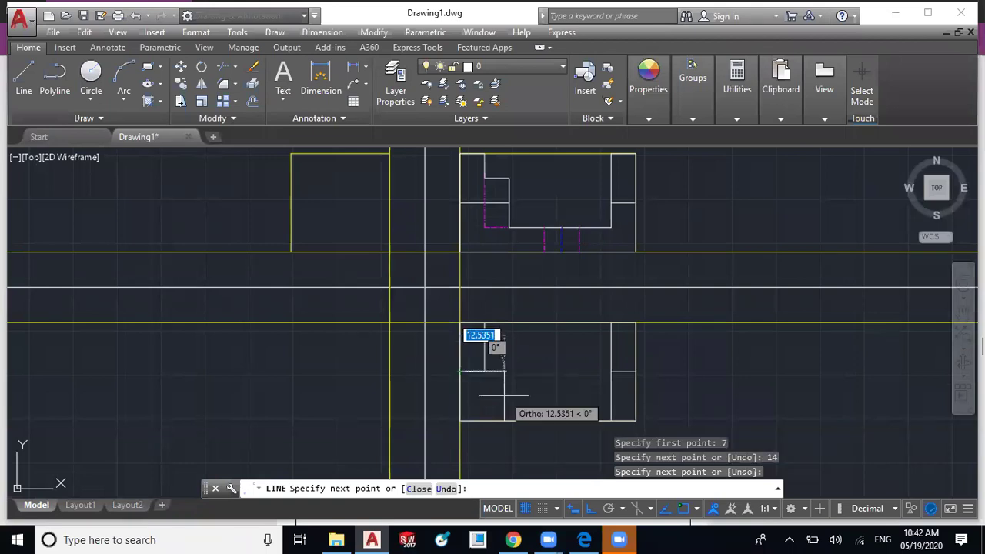
key(ctrl+z)
scroll(470, 368, up, 4)
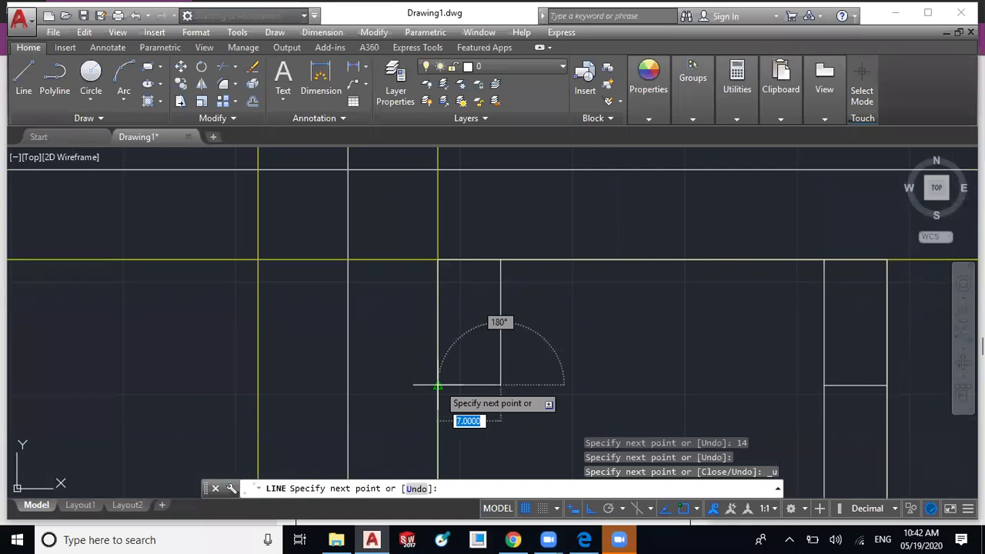
click(438, 385)
key(Escape)
scroll(523, 378, down, 3)
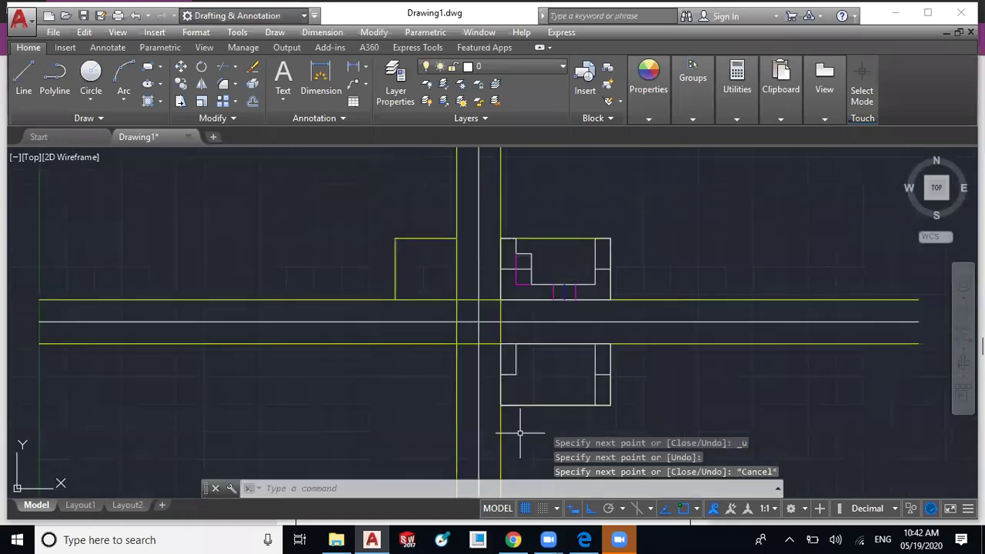
- Examine the top view's hole and its dimensions in the Edge PDF, and return to the AutoCAD drawing
scroll(520, 433, up, 1)
click(584, 540)
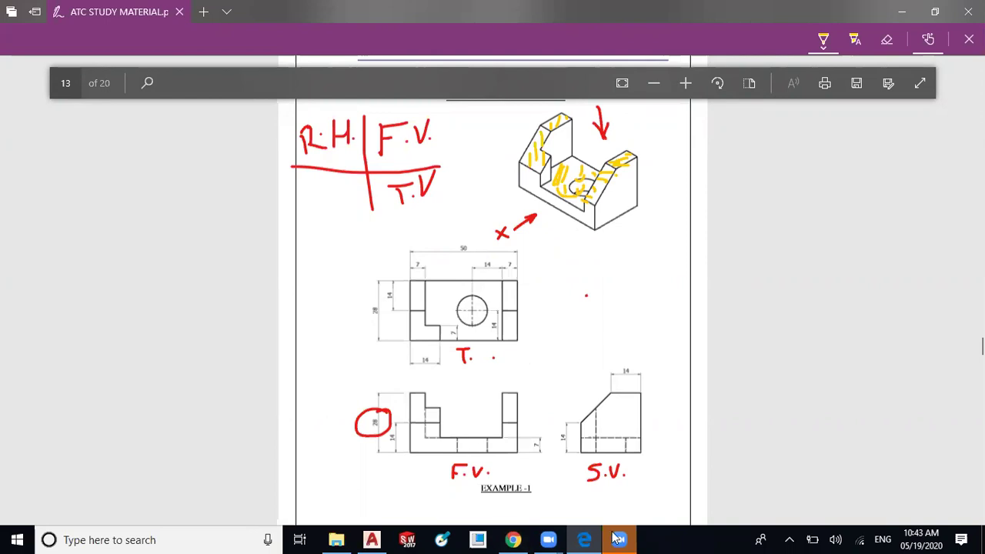
click(372, 539)
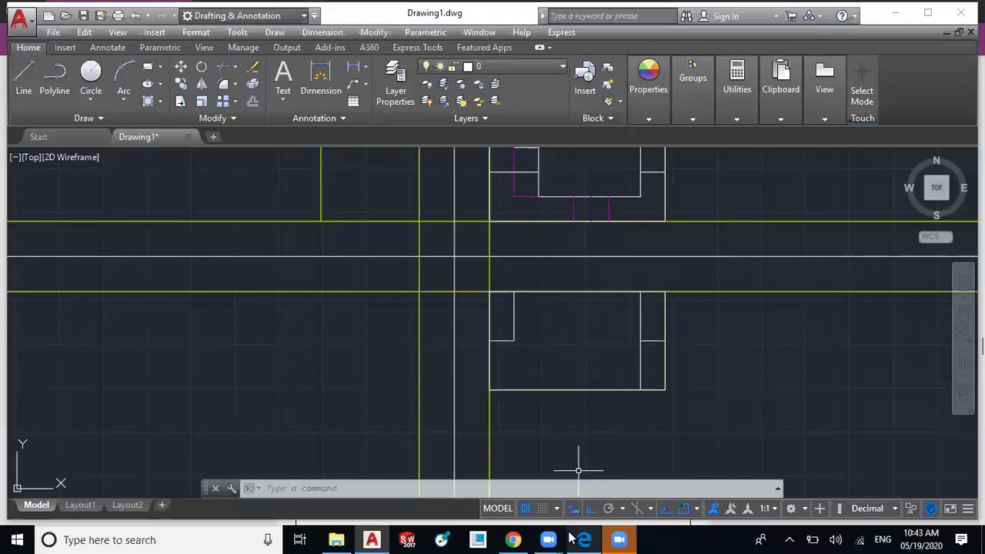
mouse_move(575, 541)
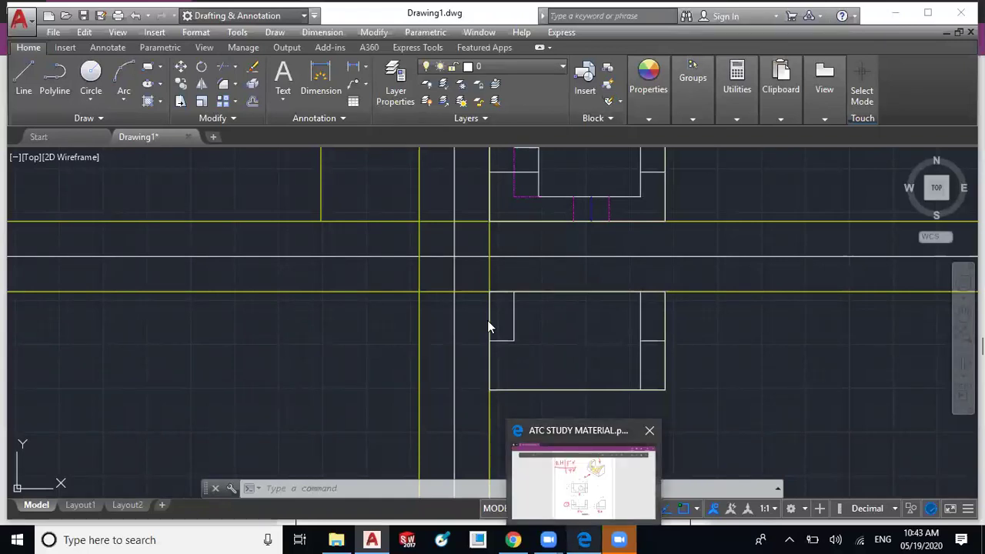
click(583, 483)
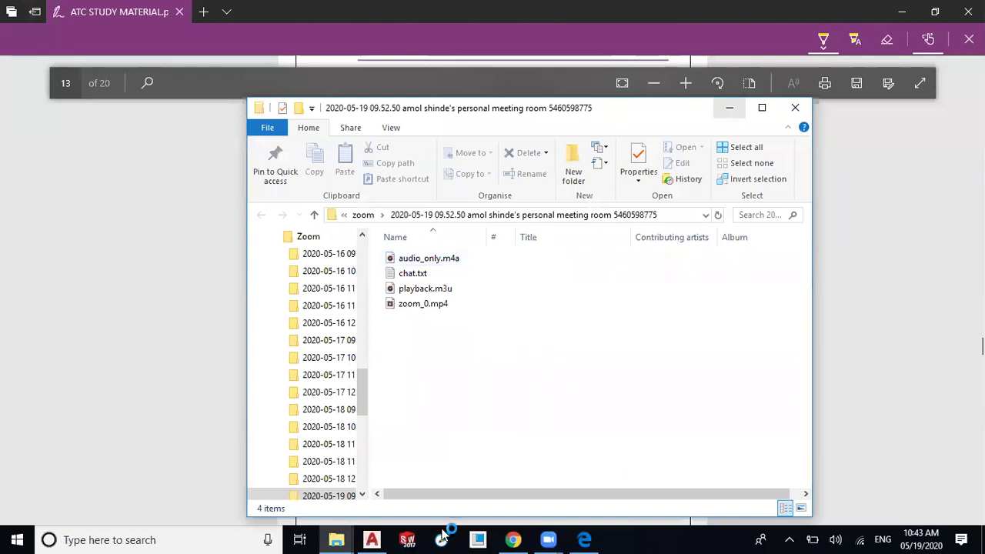
mouse_move(371, 539)
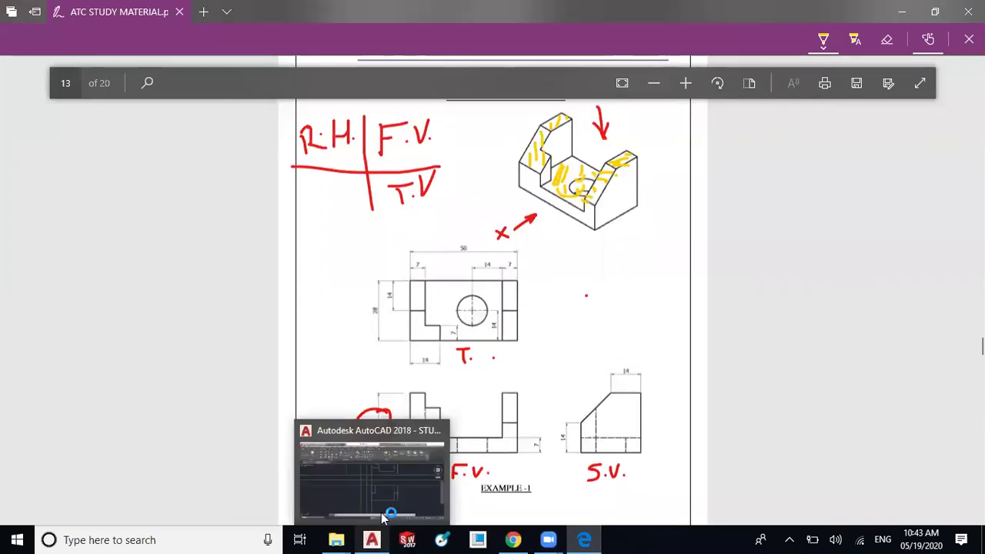
click(385, 518)
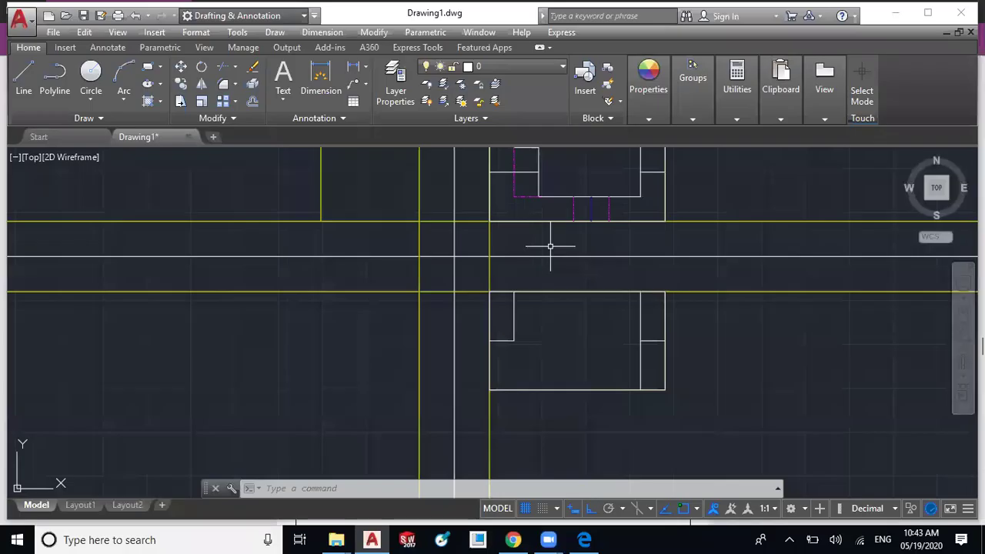
- Draw a circle of radius 5 in the top view, centred below the front view's hole centre line and level with the right wall's dividing edge
click(91, 100)
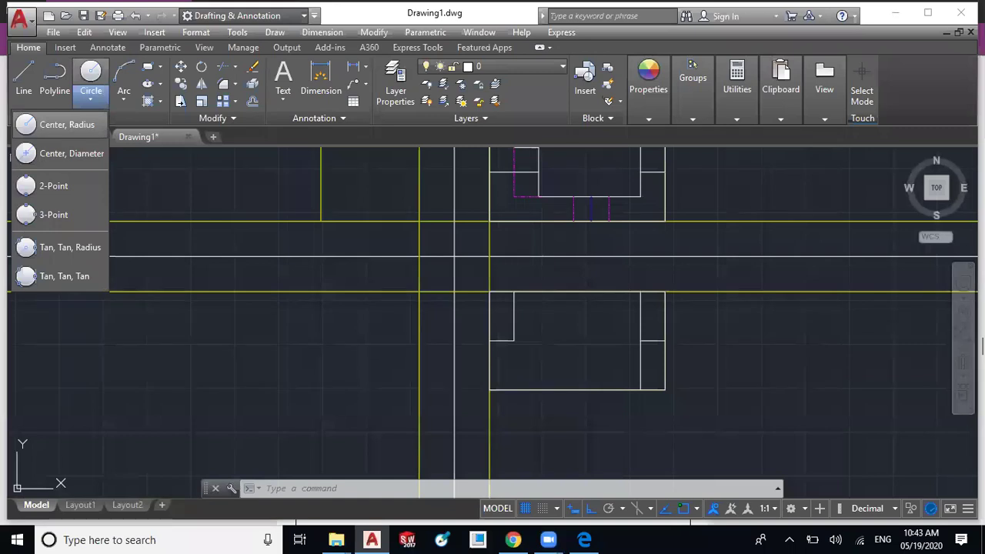
click(66, 124)
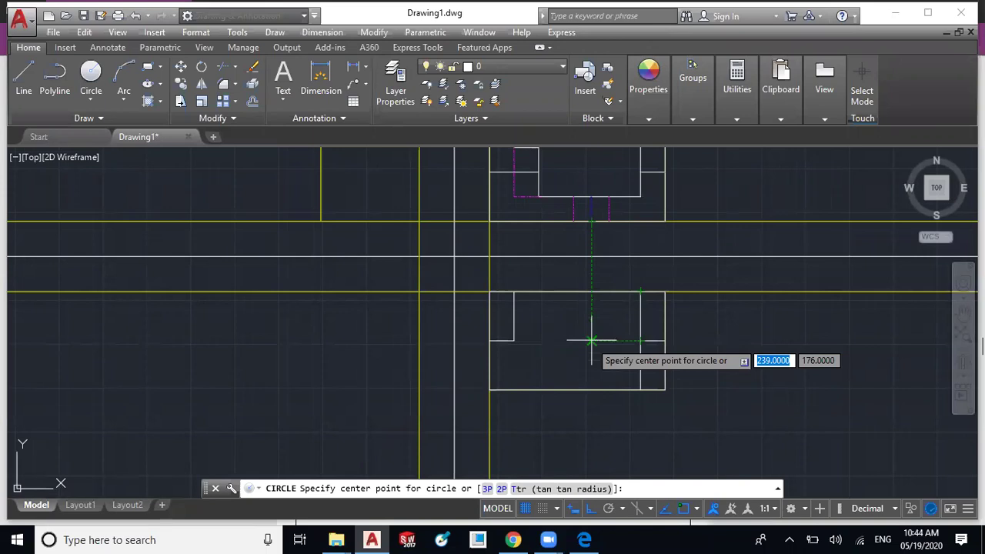
click(591, 339)
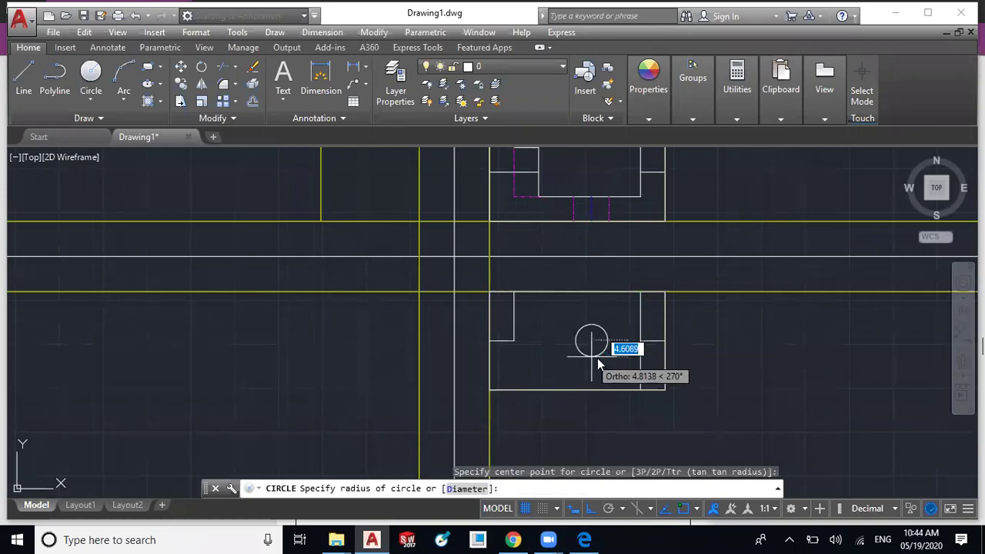
text(5)
key(Return)
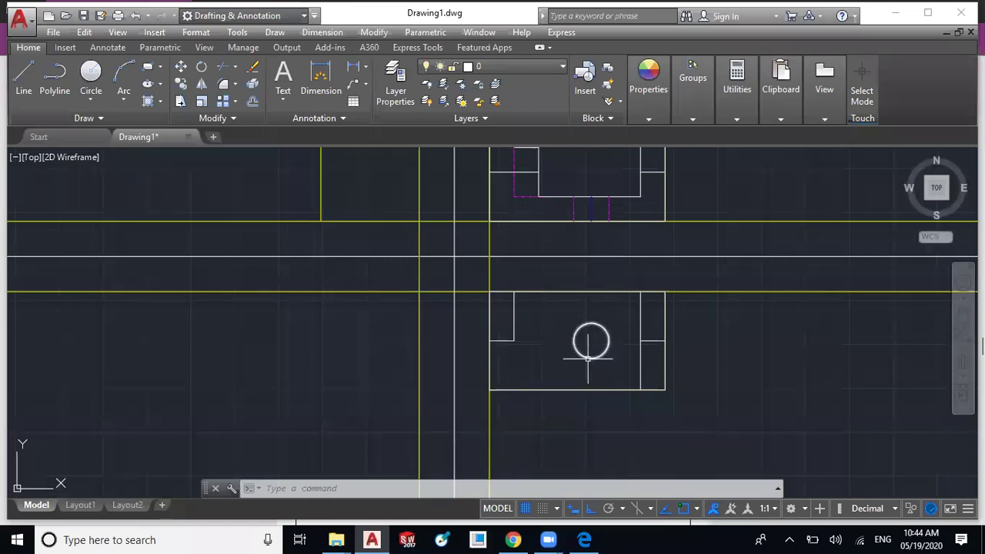
- Switch to the PDF in Edge and hatch the isometric view's right side face with blue pen strokes
middle_drag(541, 359, 591, 412)
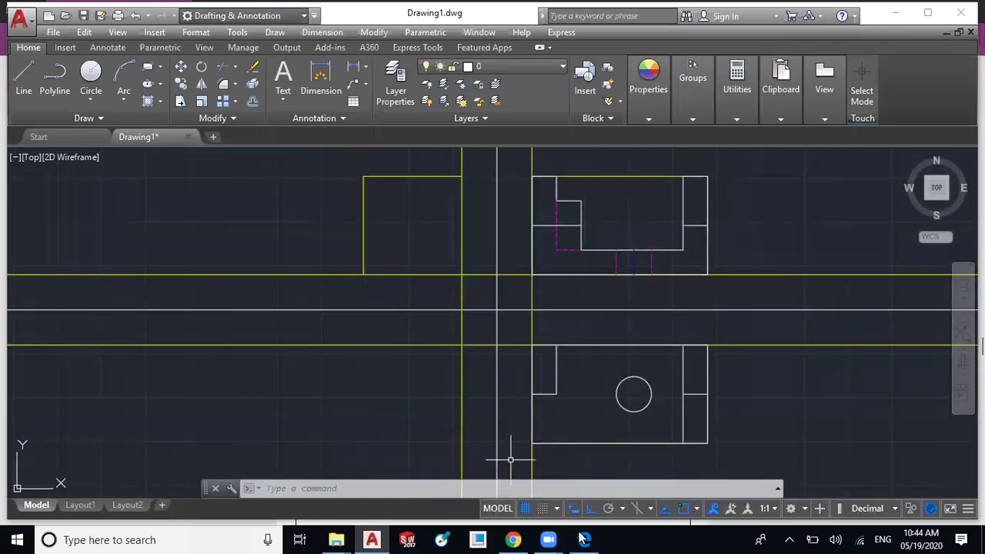
key(alt+Tab)
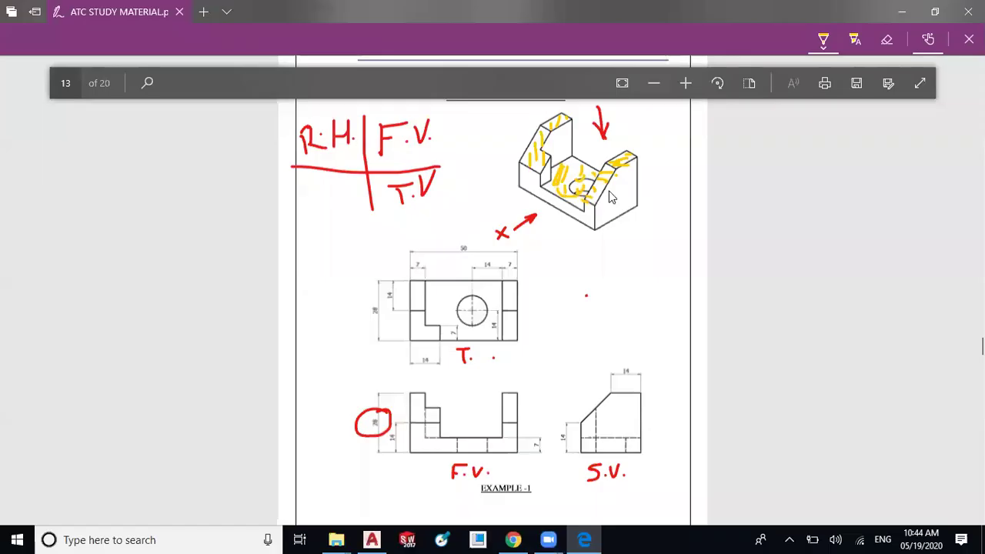
click(822, 40)
click(629, 191)
mouse_move(593, 204)
mouse_down()
mouse_move(621, 174)
mouse_move(639, 192)
mouse_up()
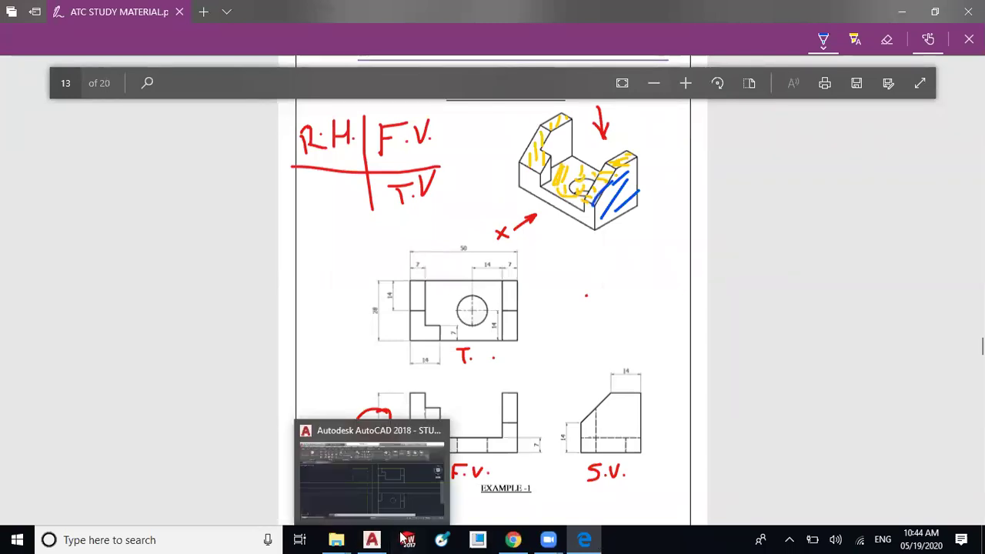
- In AutoCAD, draw the side view's right edge up to its upper-right corner and a 14 long upper edge leftward
click(371, 539)
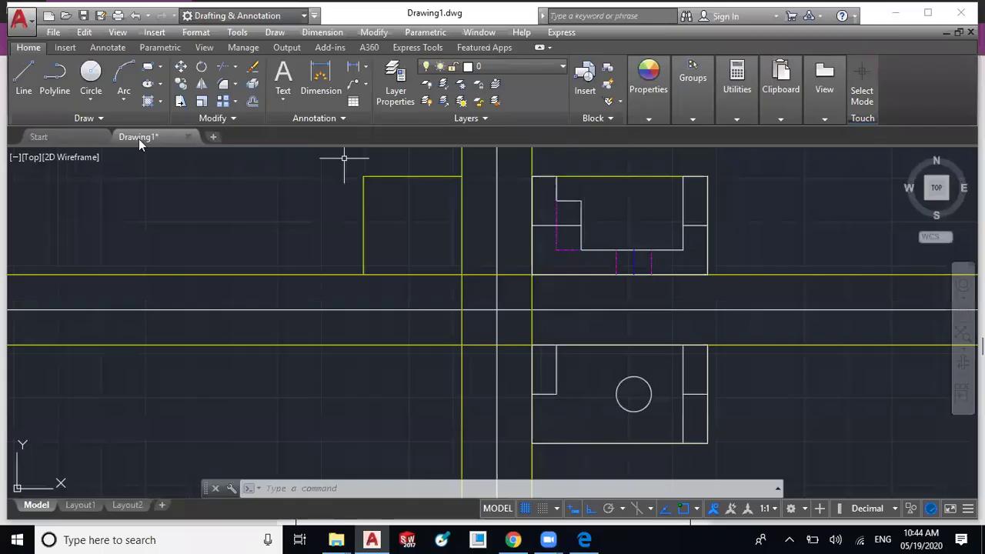
text(l)
key(Return)
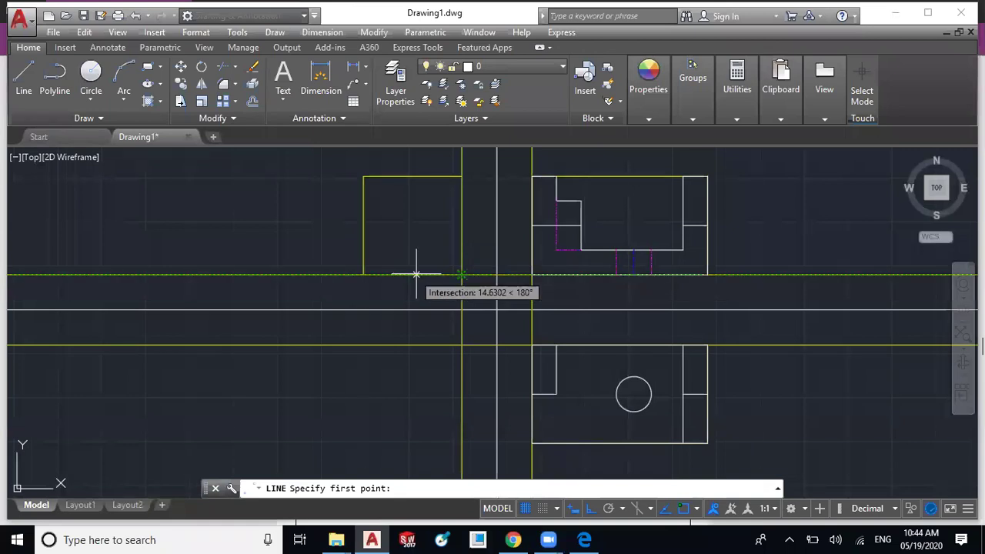
click(413, 177)
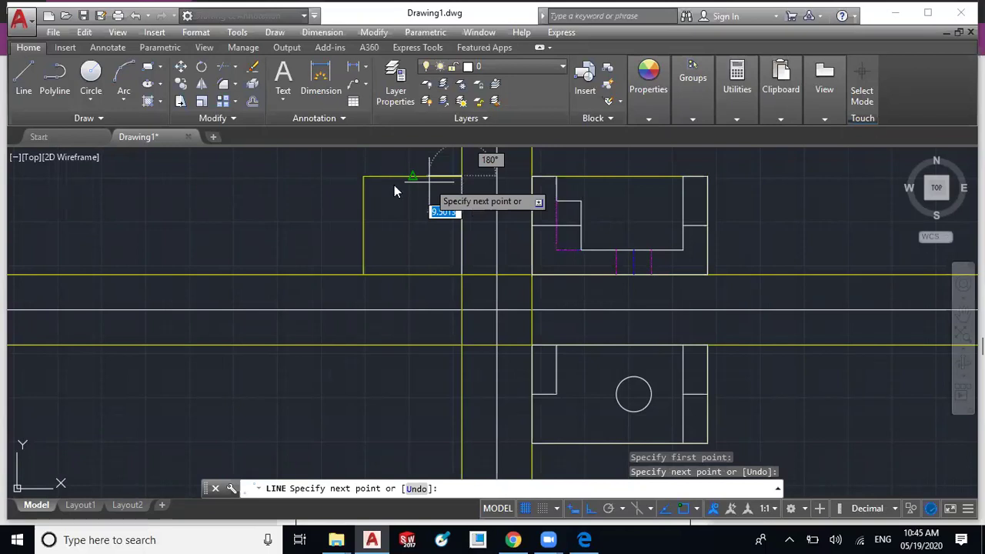
text(4)
key(Return)
key(ctrl+z)
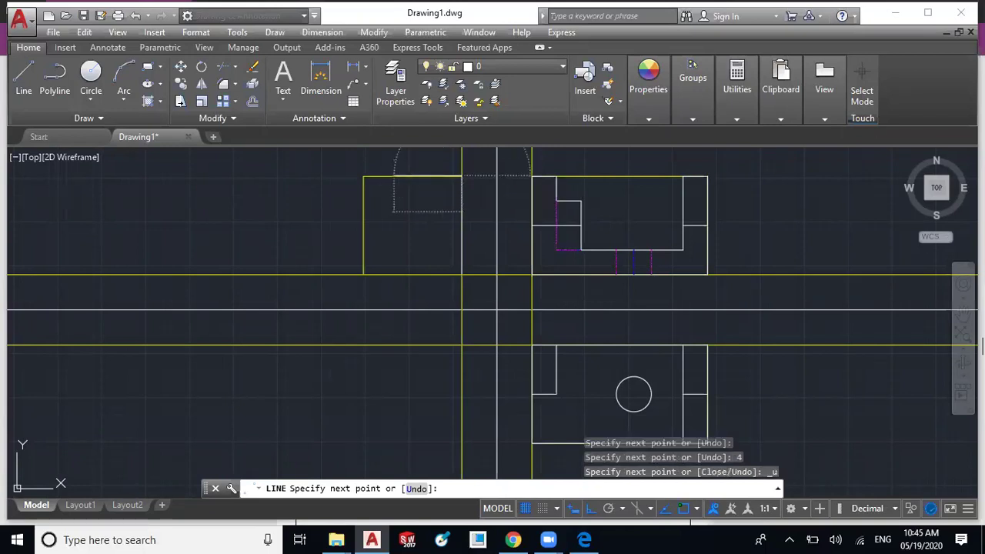
text(14)
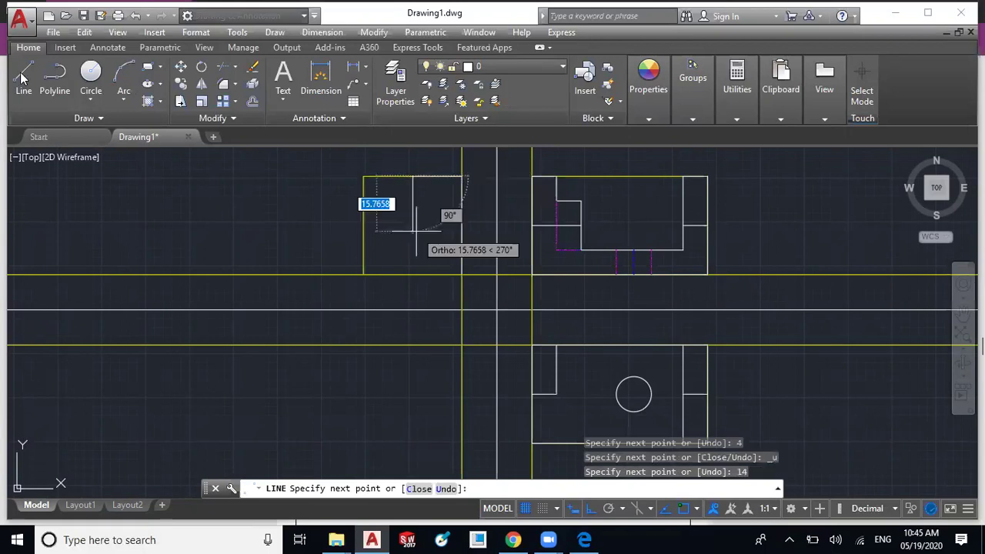
key(Return)
key(Escape)
- Draw the side view's full lower edge, a 14 high left edge, and the sloped edge joining it to the upper edge
key(Return)
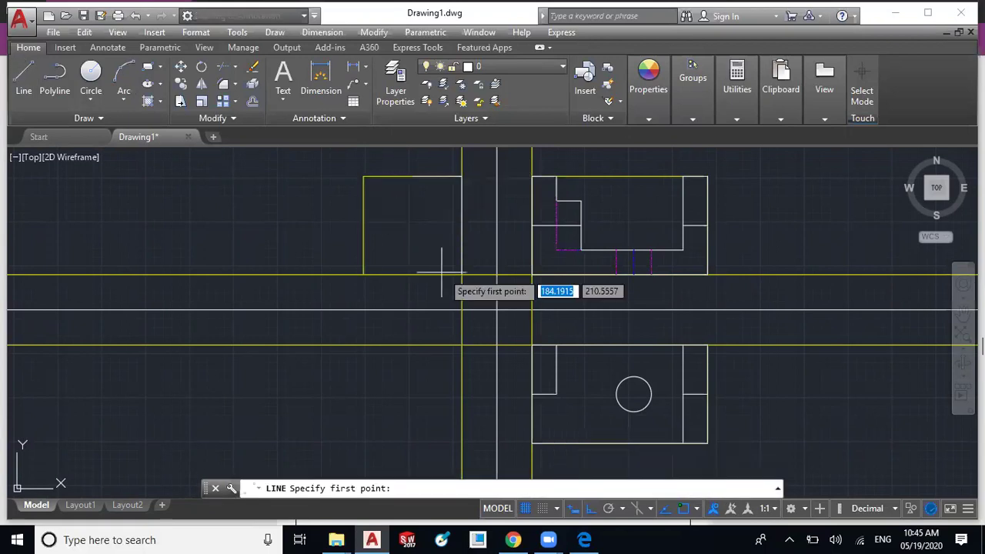
click(461, 273)
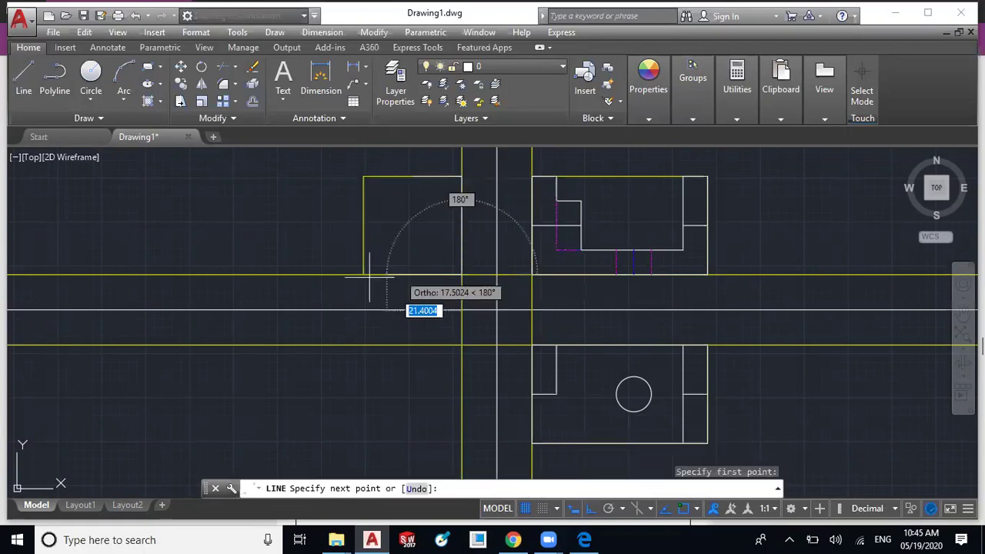
click(370, 275)
text(1)
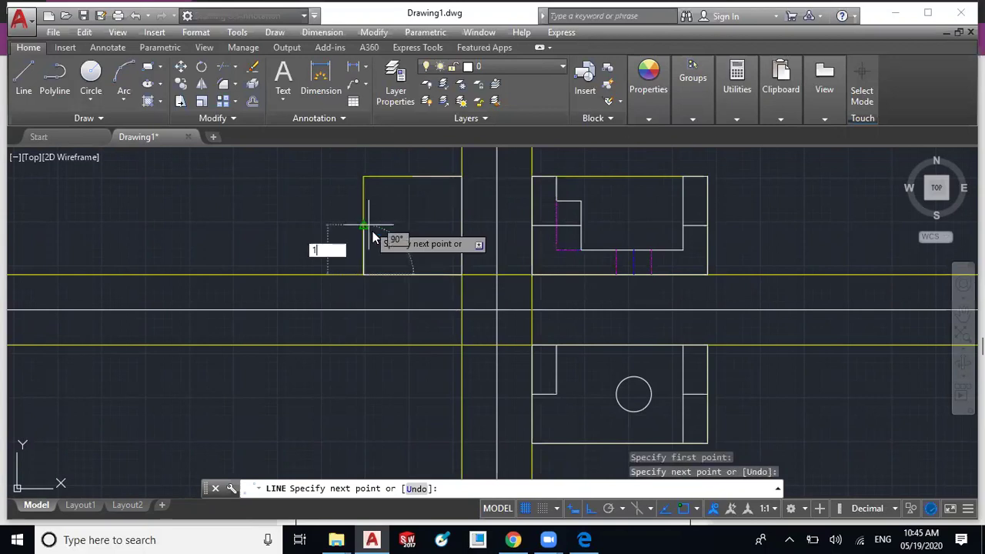
text(4)
key(Return)
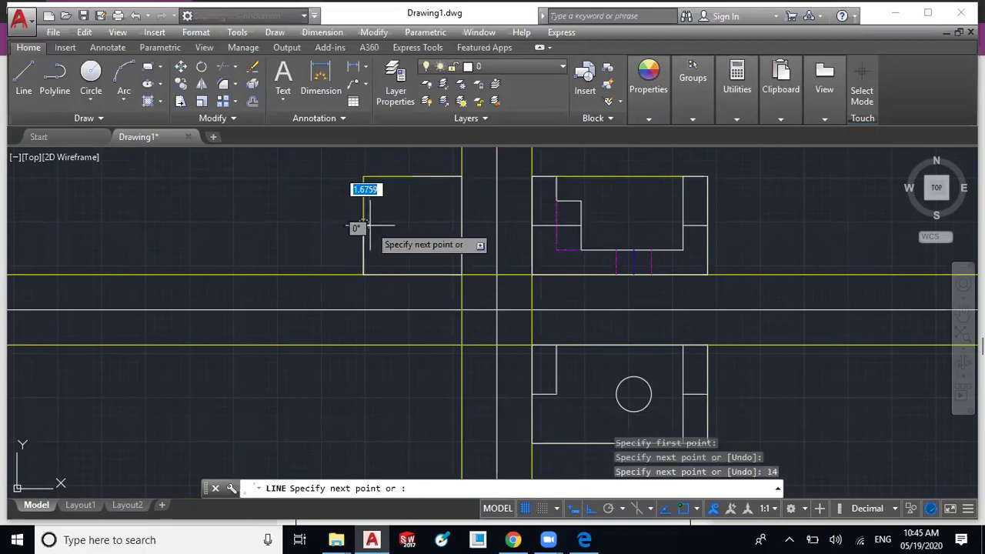
click(414, 177)
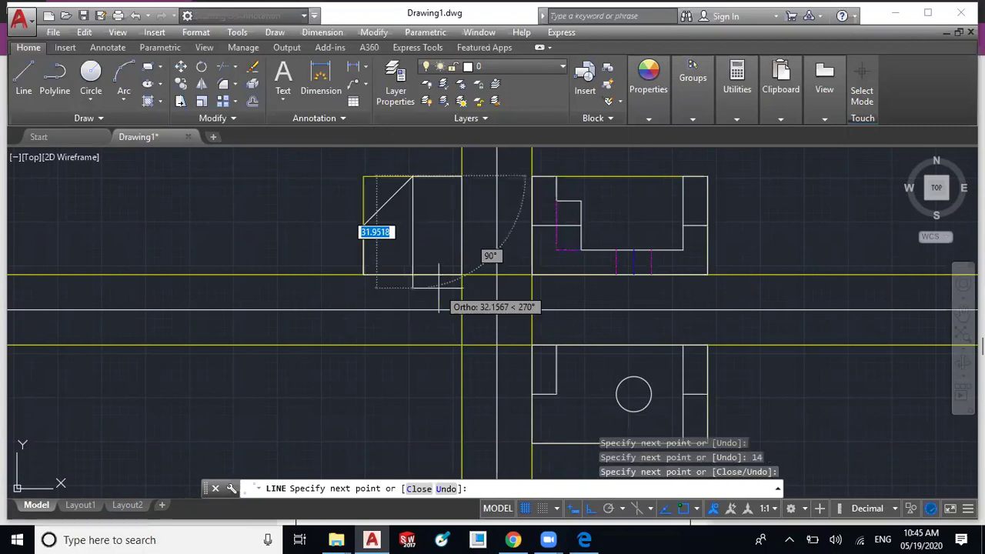
key(Escape)
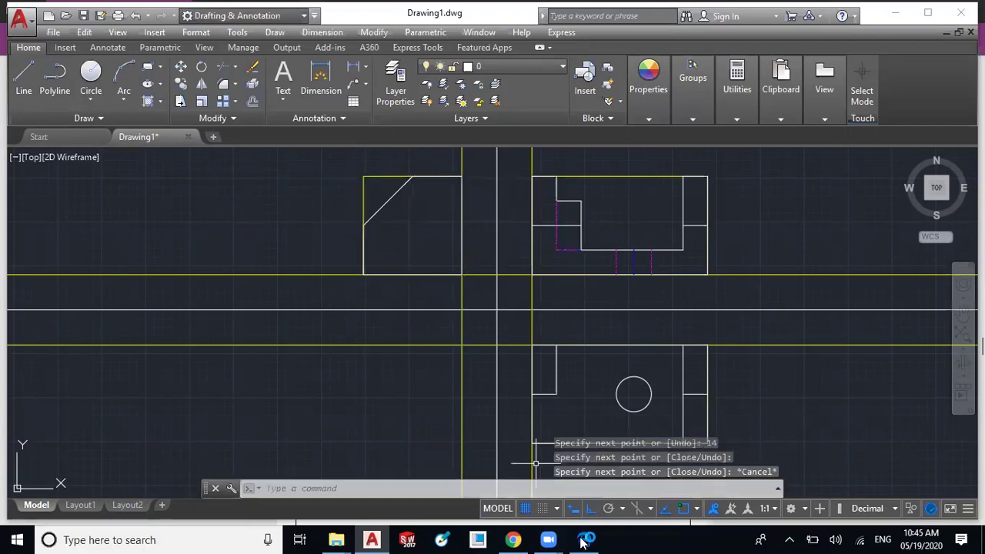
- After checking the PDF, draw a line on the Hidden layer across the side view, level with the front view's slot floor
mouse_move(582, 539)
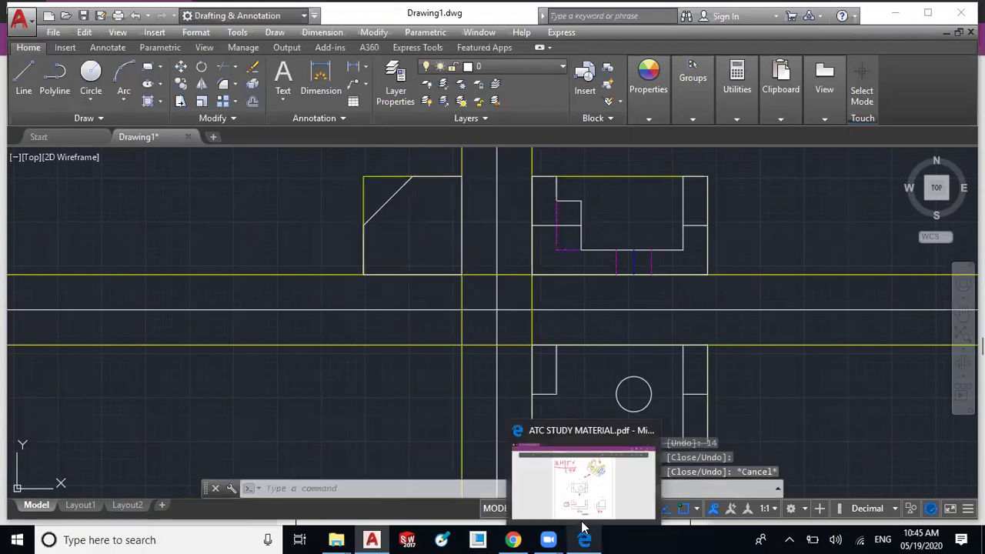
click(583, 483)
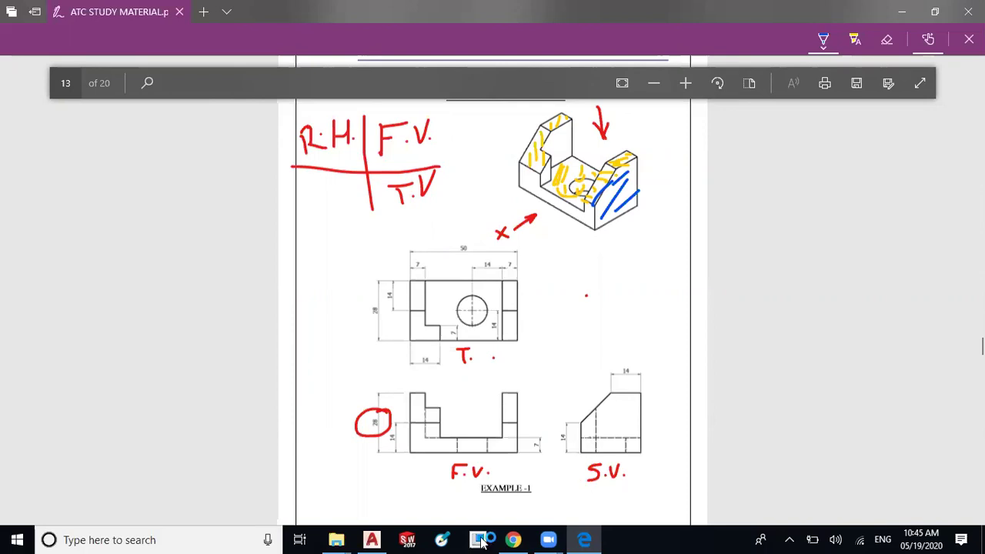
click(373, 540)
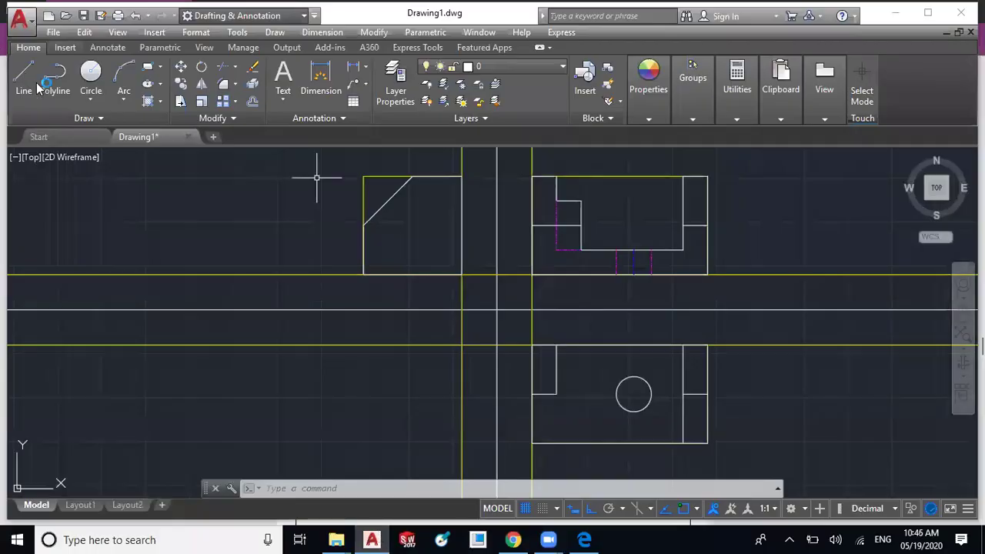
click(533, 70)
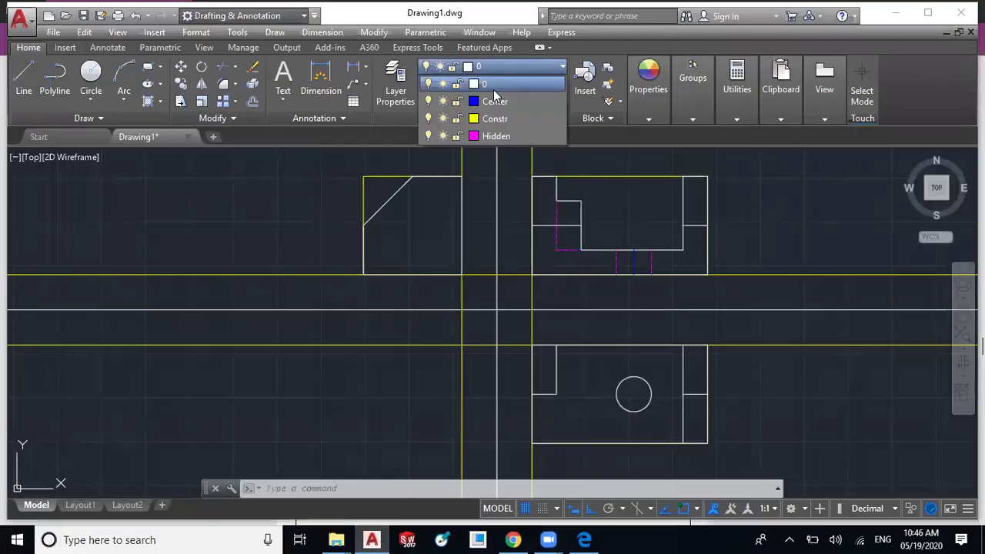
click(493, 136)
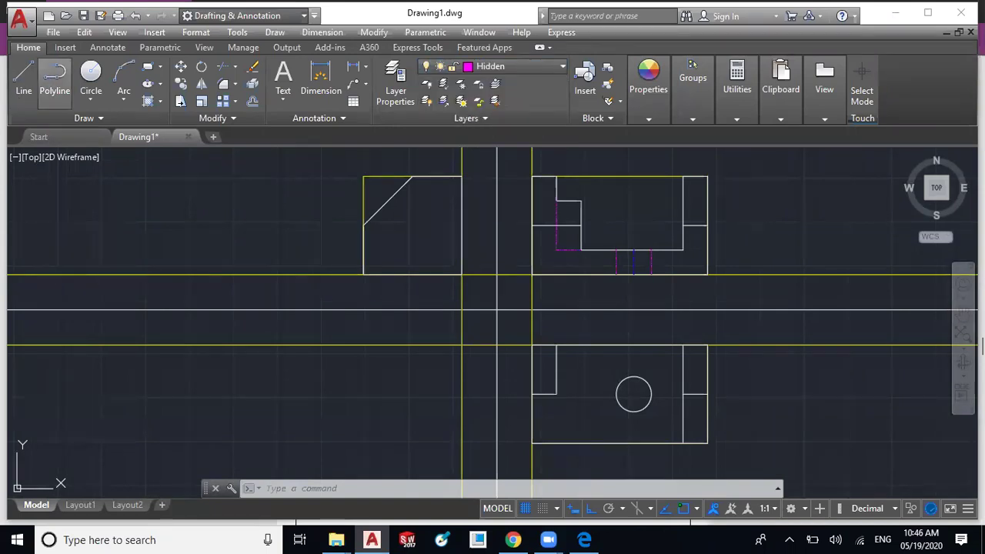
click(24, 77)
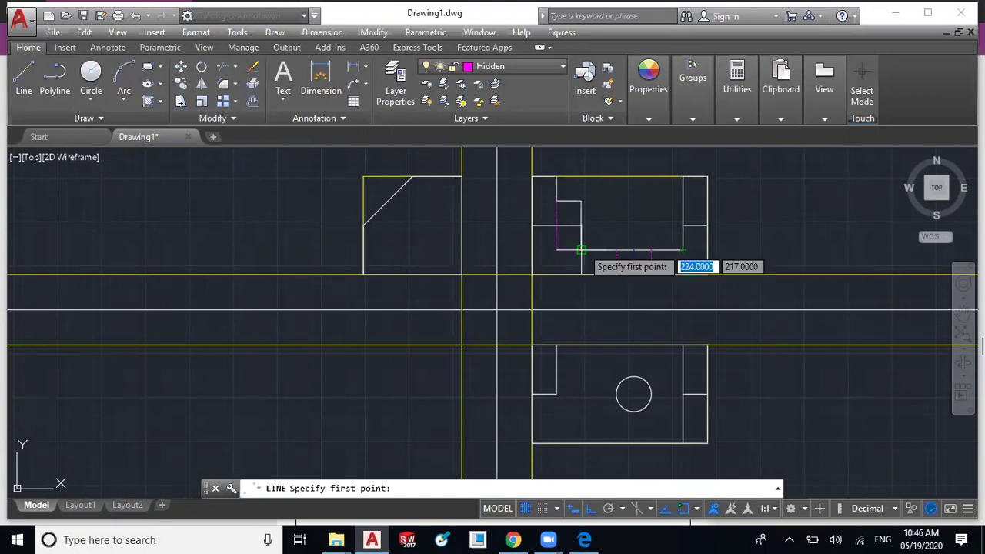
click(460, 251)
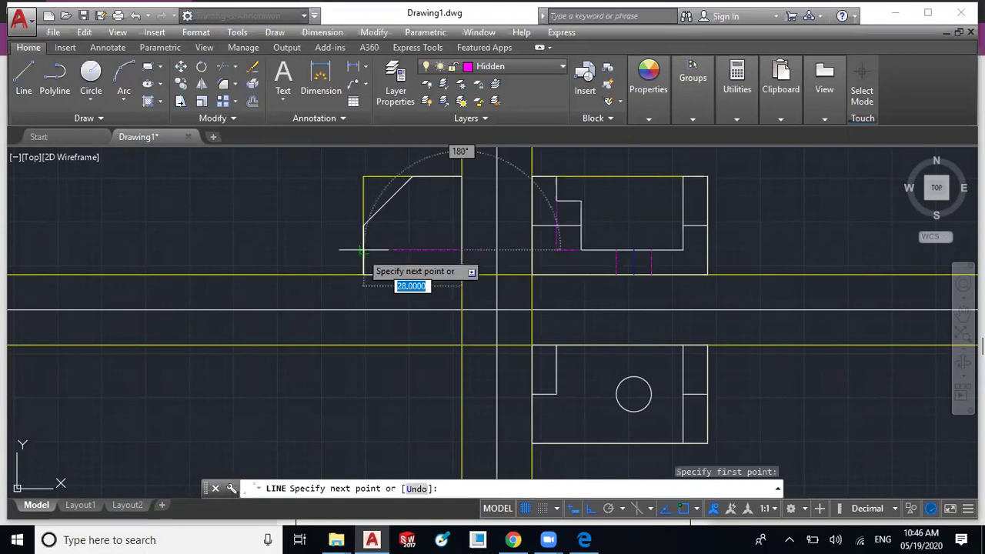
key(Escape)
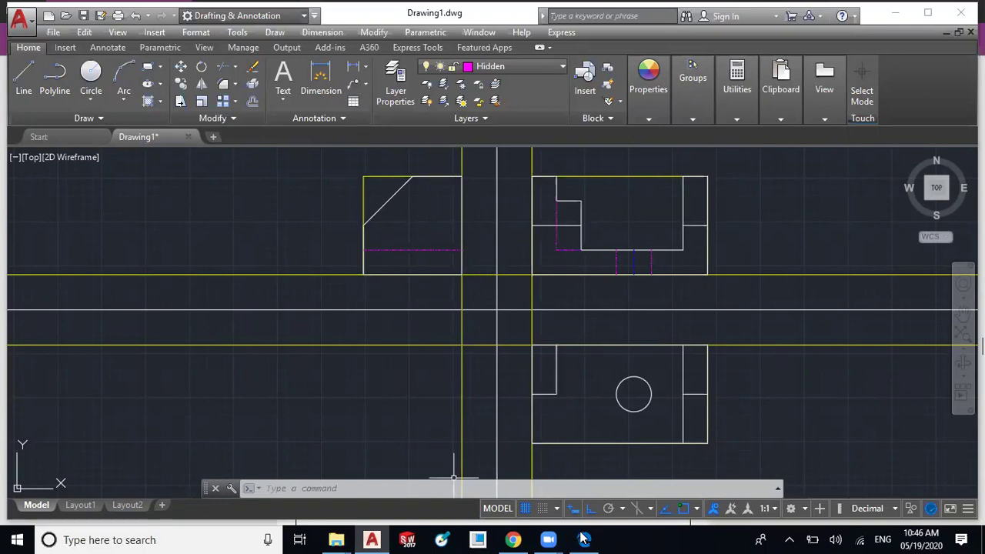
- Compare the isometric view with the side view's remaining hidden lines in the PDF, and return to AutoCAD
mouse_move(584, 539)
click(596, 454)
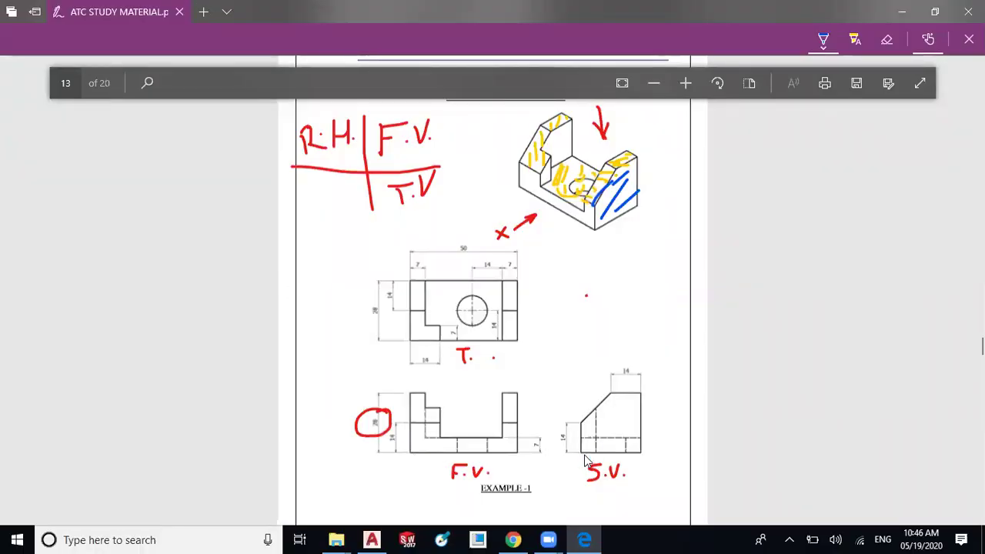
click(547, 188)
click(595, 229)
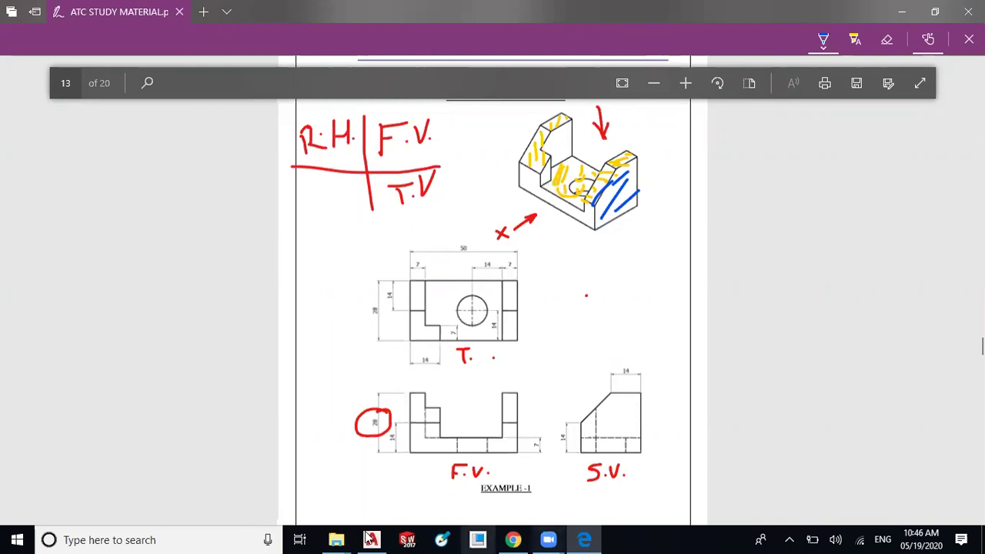
key(alt+Tab)
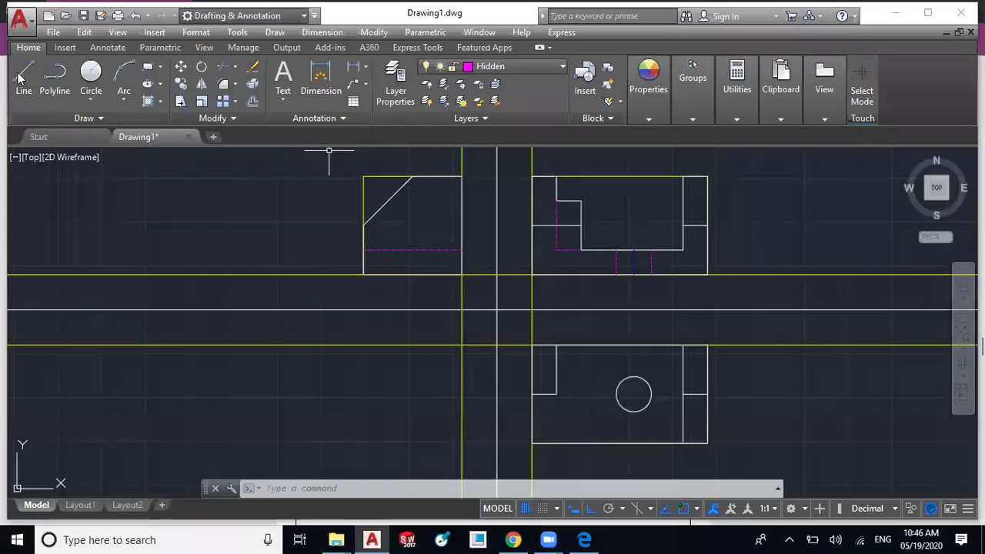
- Draw a vertical hidden line in the side view, starting on its lower edge 7 from the lower-left corner and running up past the sloped edge
text(l)
key(Return)
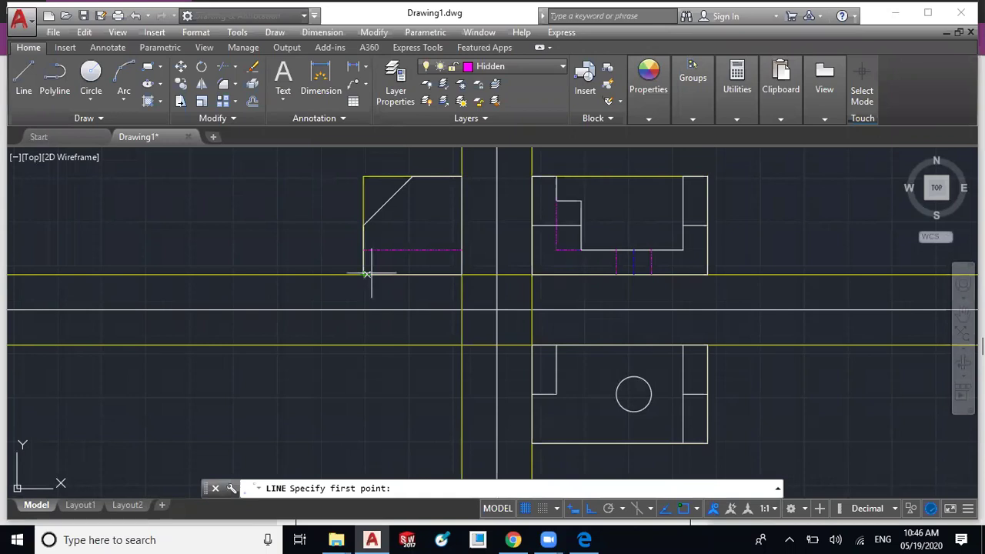
click(371, 274)
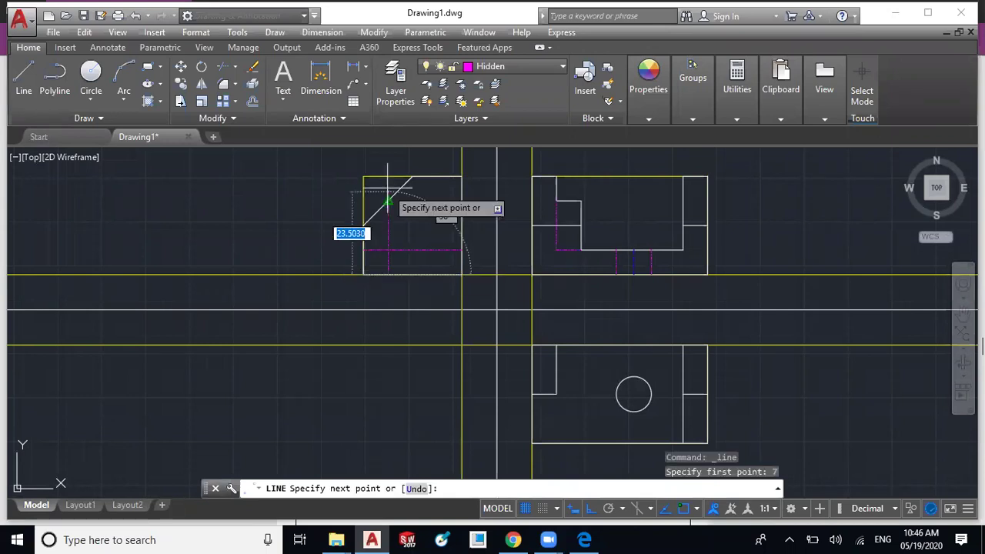
scroll(387, 200, up, 3)
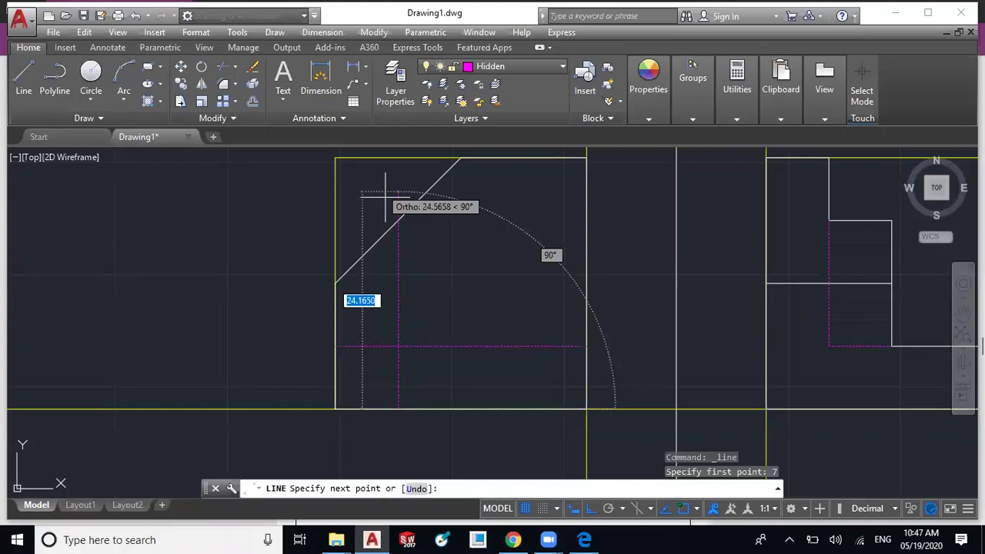
click(386, 196)
key(Return)
- Shorten the side view's vertical hidden line so its upper end meets the sloped edge
click(398, 247)
click(398, 189)
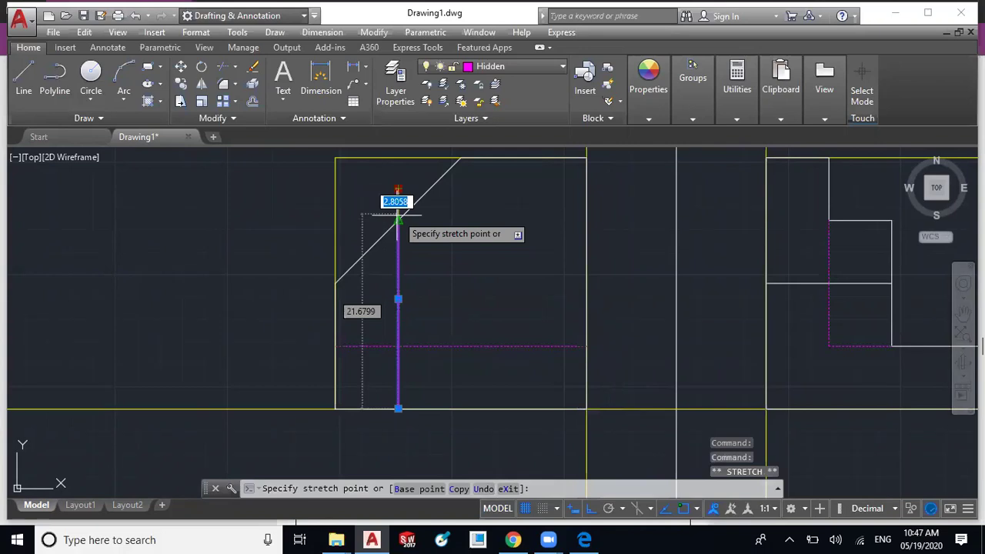
key(Escape)
scroll(478, 266, down, 4)
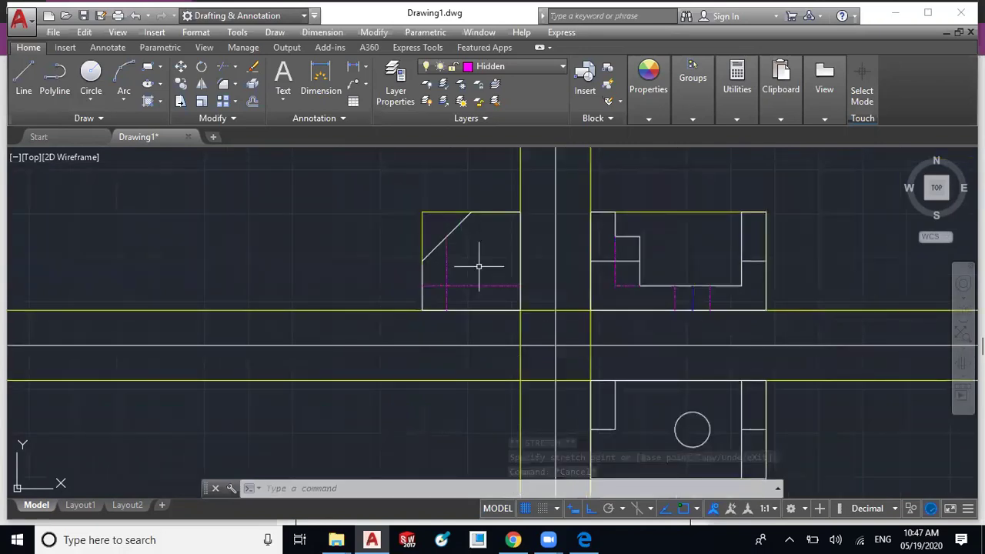
scroll(479, 266, down, 2)
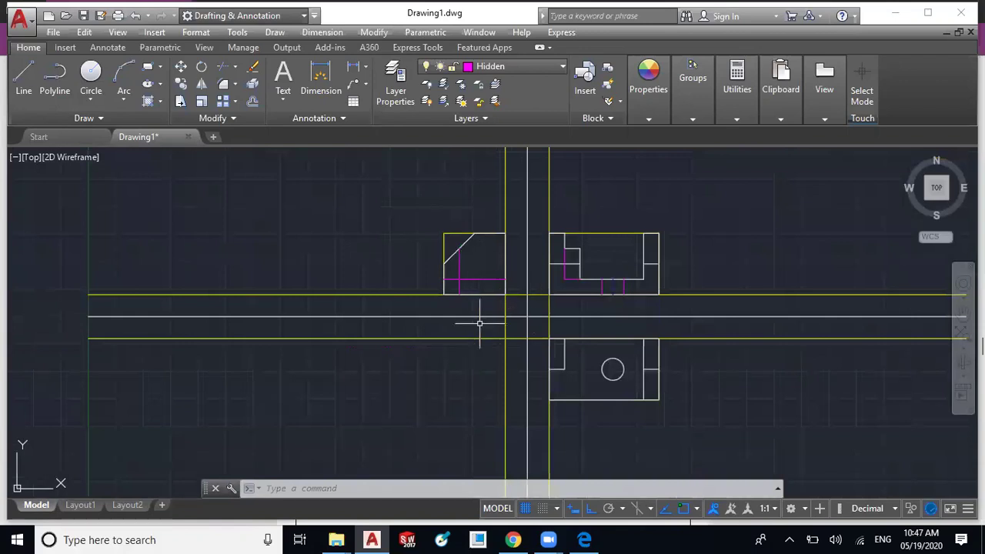
scroll(554, 369, up, 2)
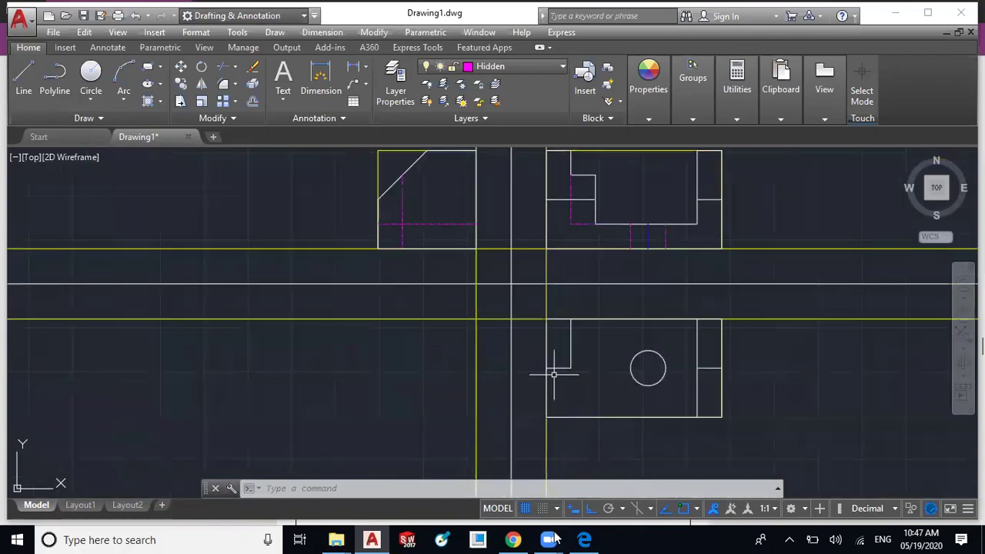
- Compare the top view's corner step and its dimensions in the PDF with the drawing, and return to AutoCAD
mouse_move(568, 525)
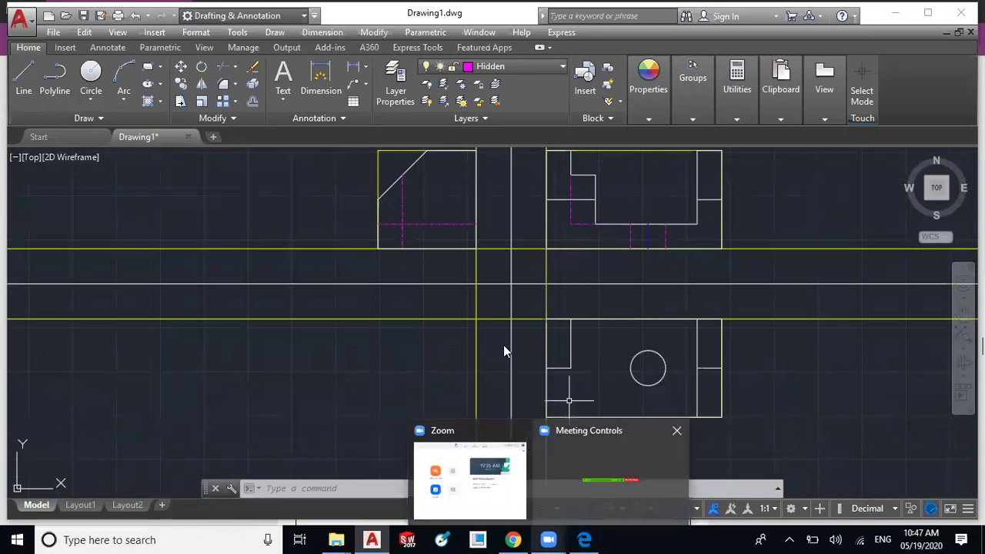
click(584, 540)
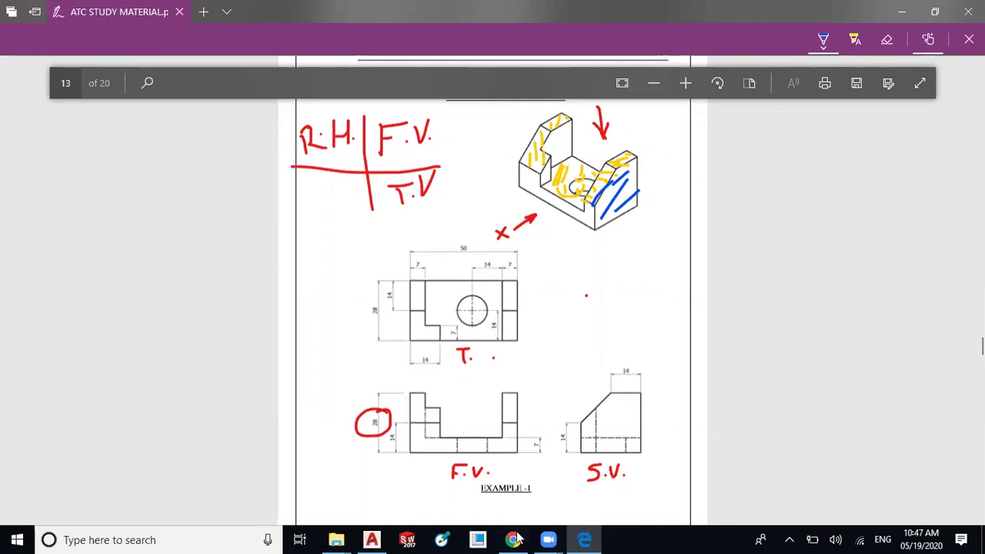
click(372, 540)
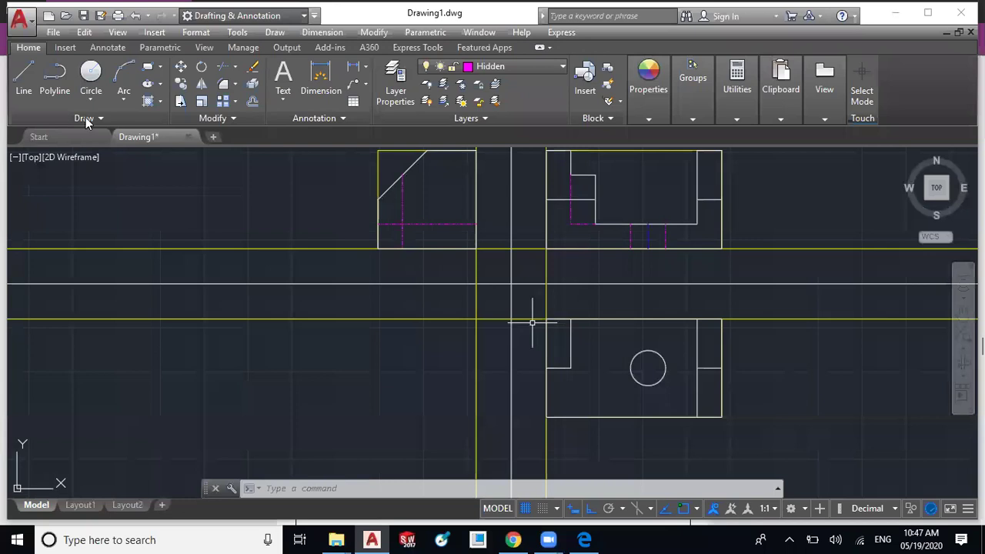
click(23, 80)
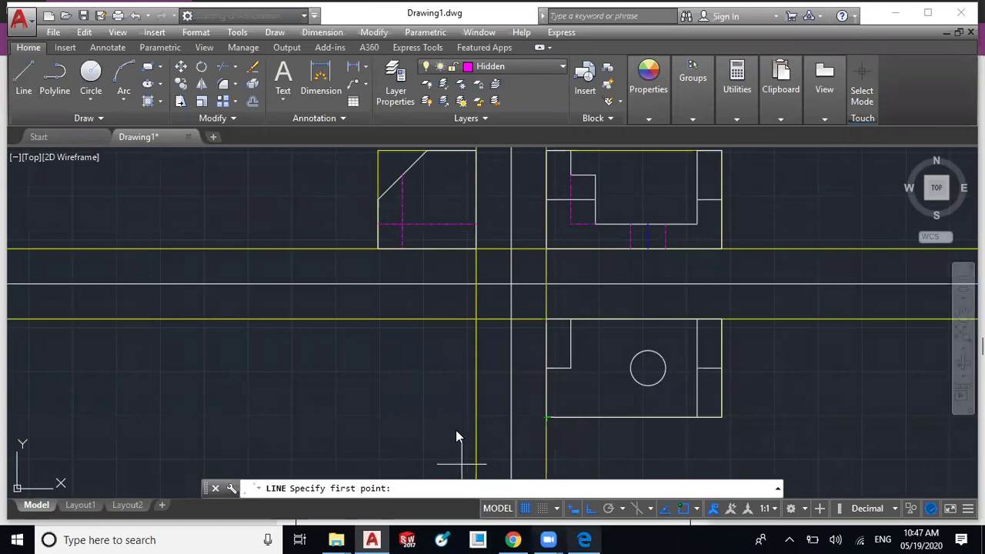
key(alt+Tab)
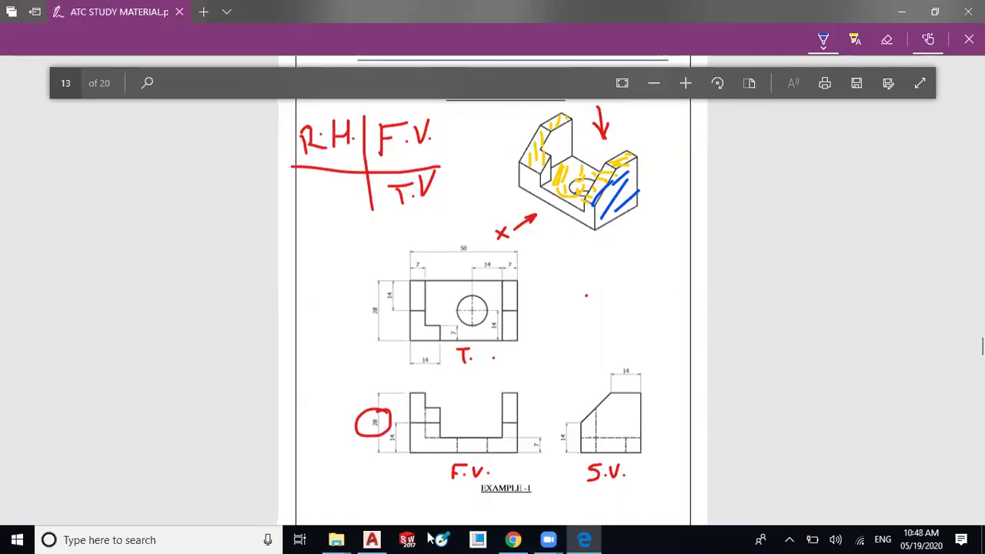
key(alt+Tab)
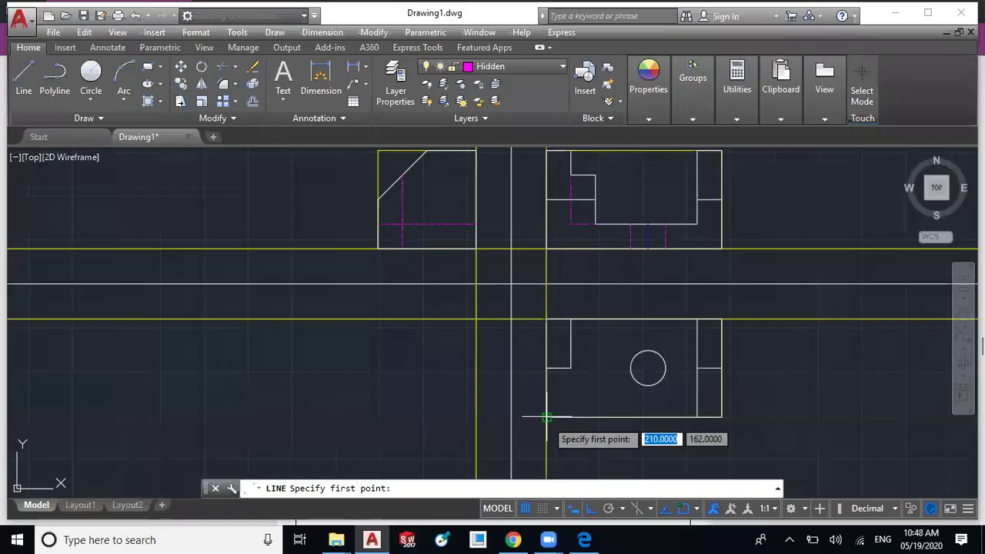
key(Escape)
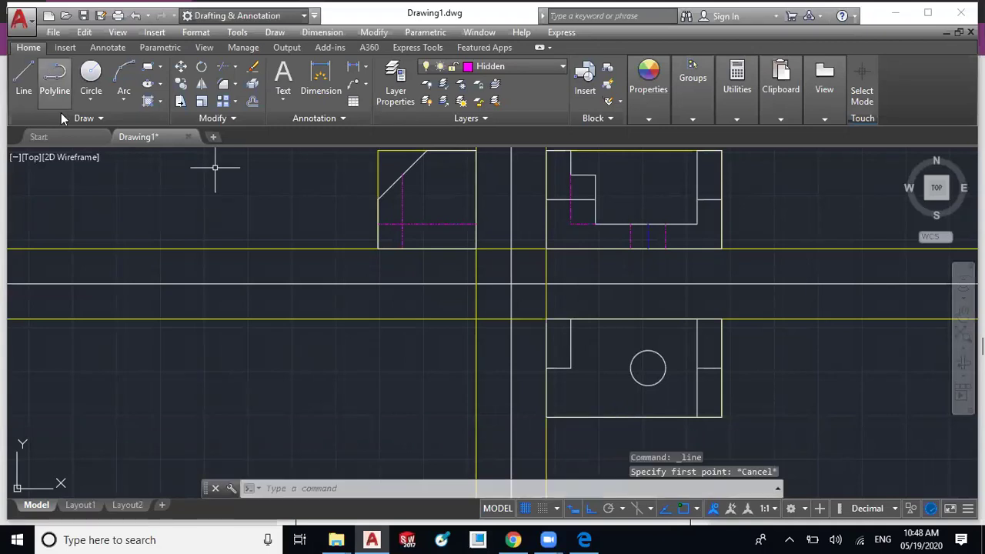
- On layer 0, draw the top view's corner step: start 14 from the lower-left corner, go 7 up, left, and up to the existing inner corner
key(Return)
click(531, 66)
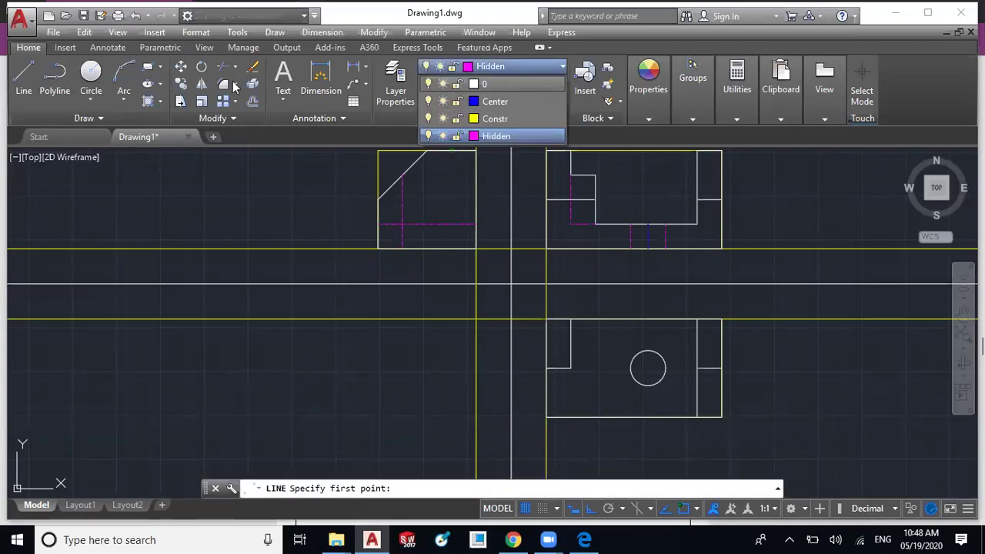
click(15, 85)
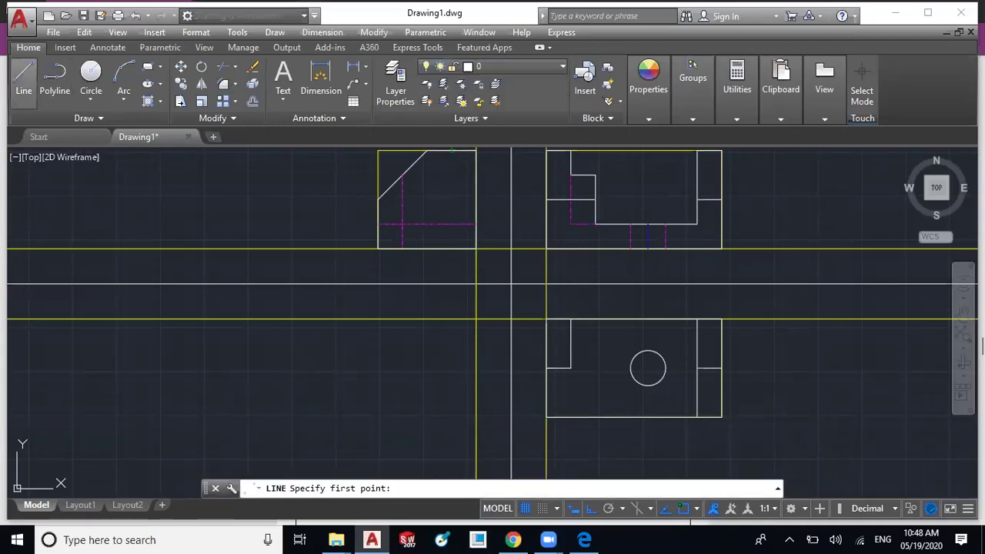
click(15, 85)
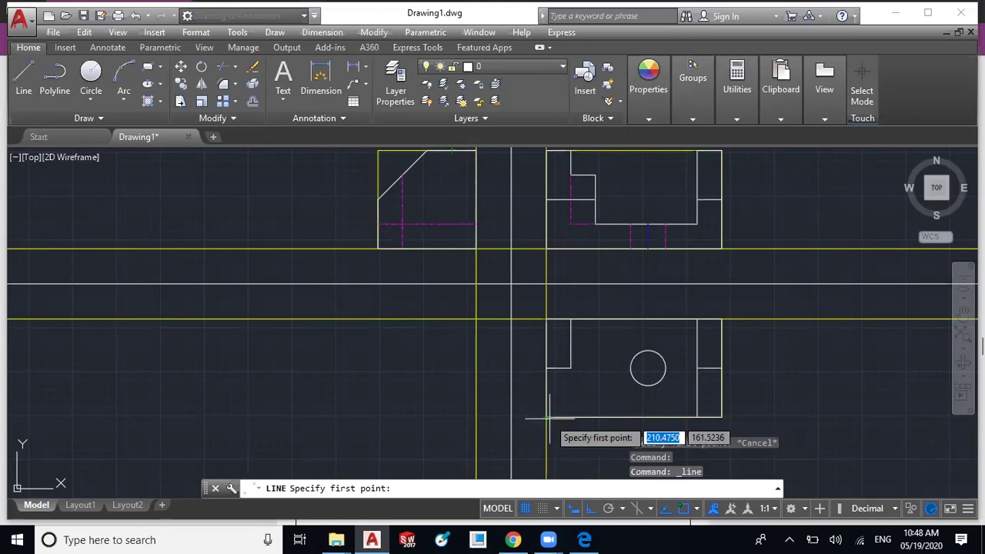
text(1)
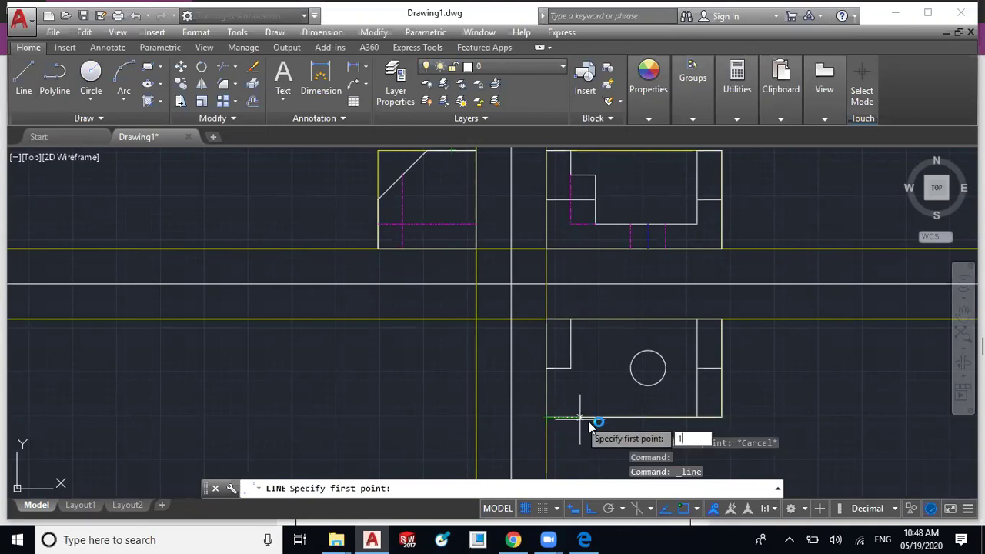
text(4)
key(Return)
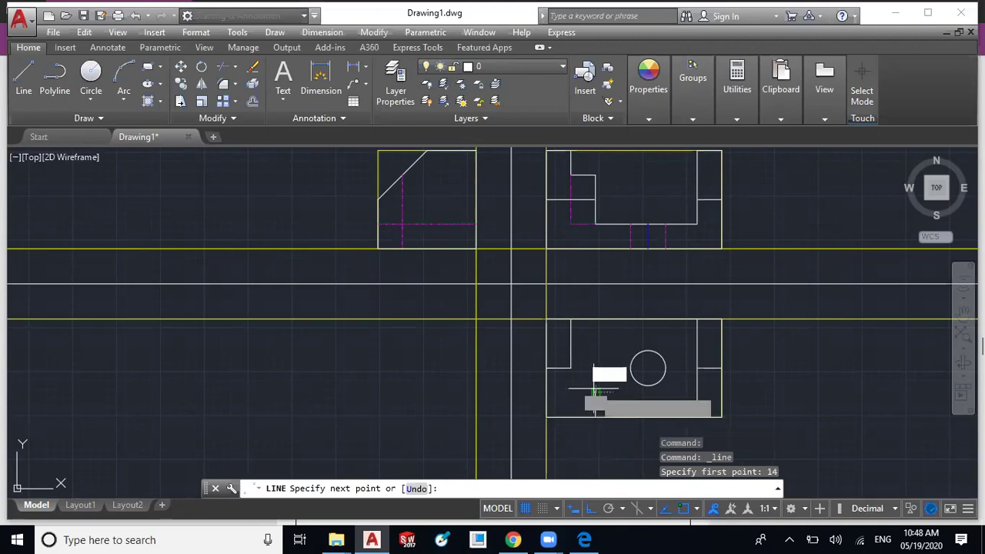
text(7)
key(Return)
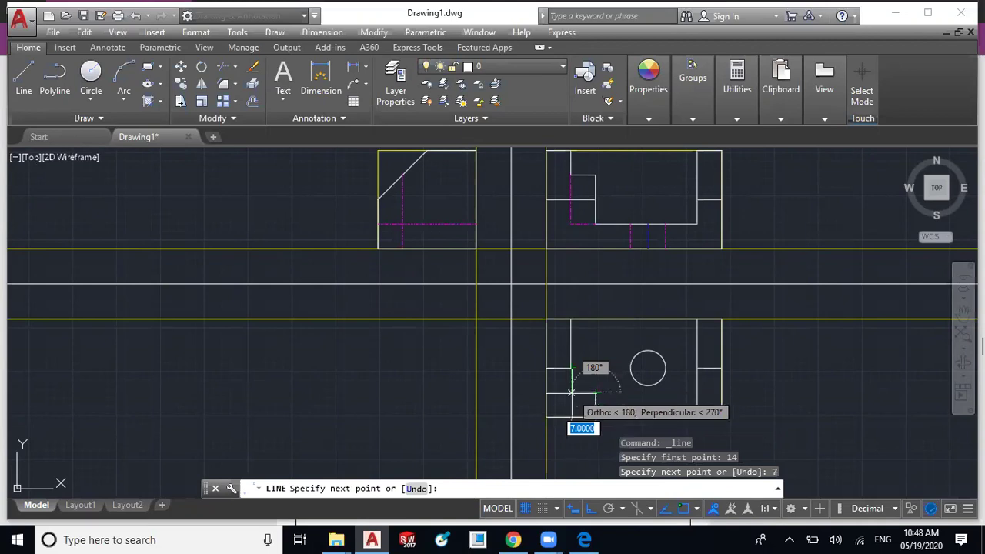
click(572, 392)
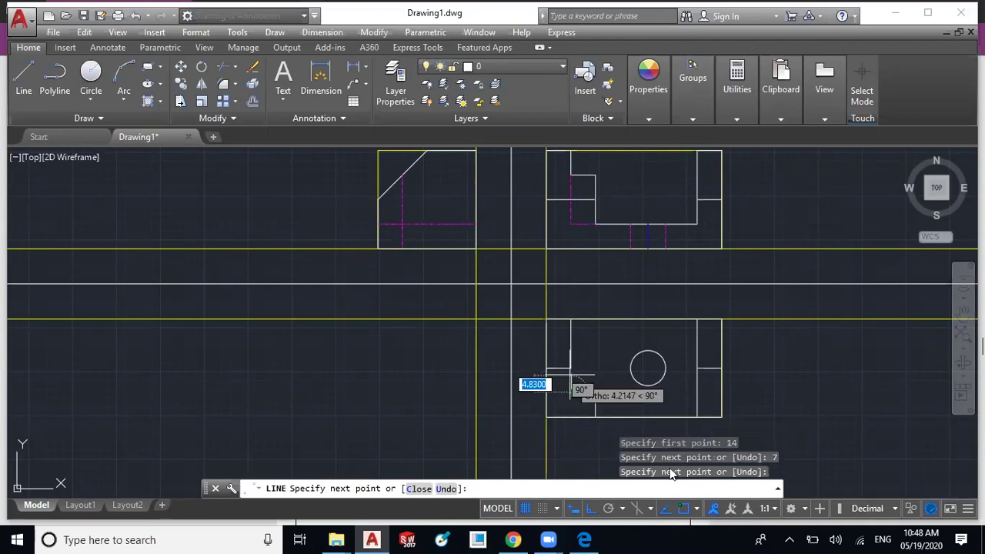
click(595, 393)
key(Escape)
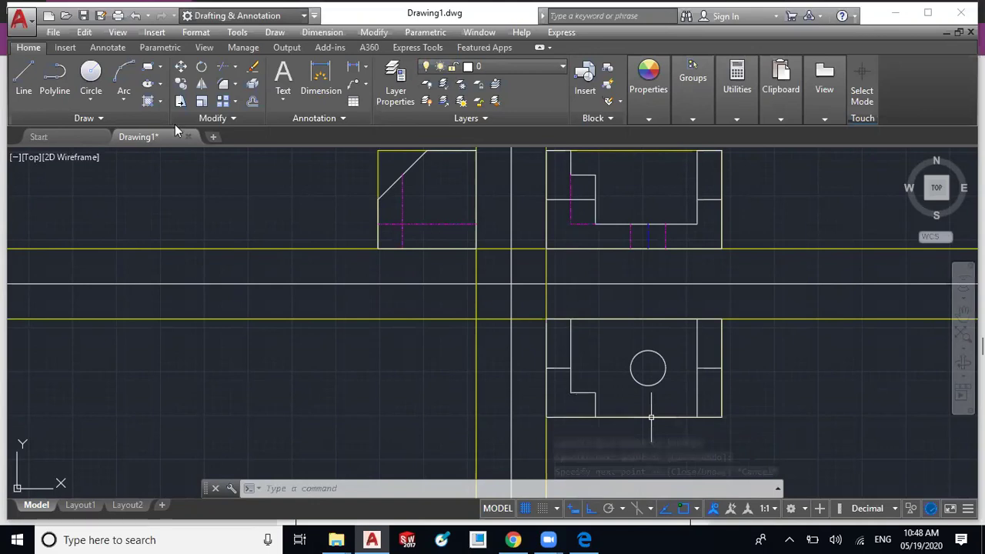
- Make Center the current layer and draw vertical and horizontal center lines across the full width of the top view's circle
click(515, 98)
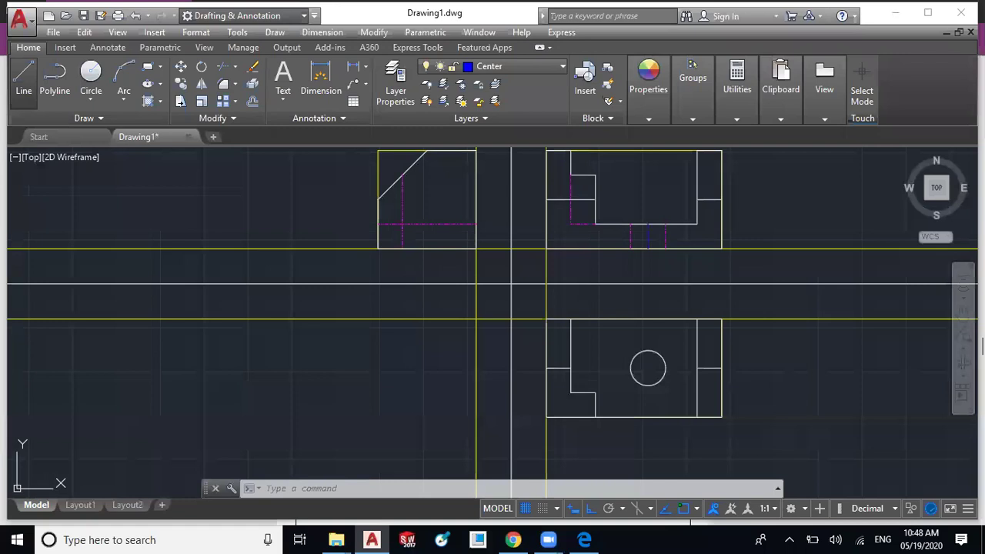
click(24, 77)
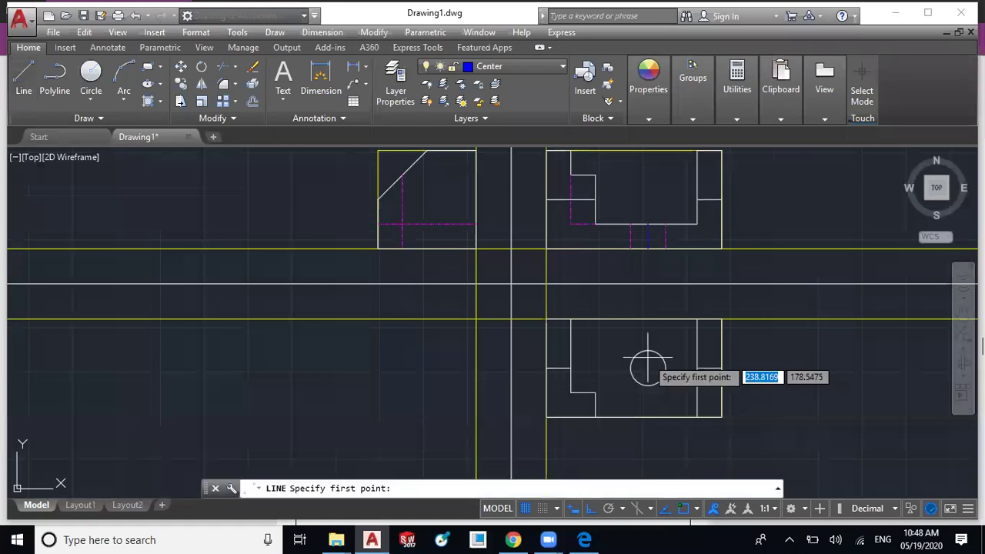
click(648, 367)
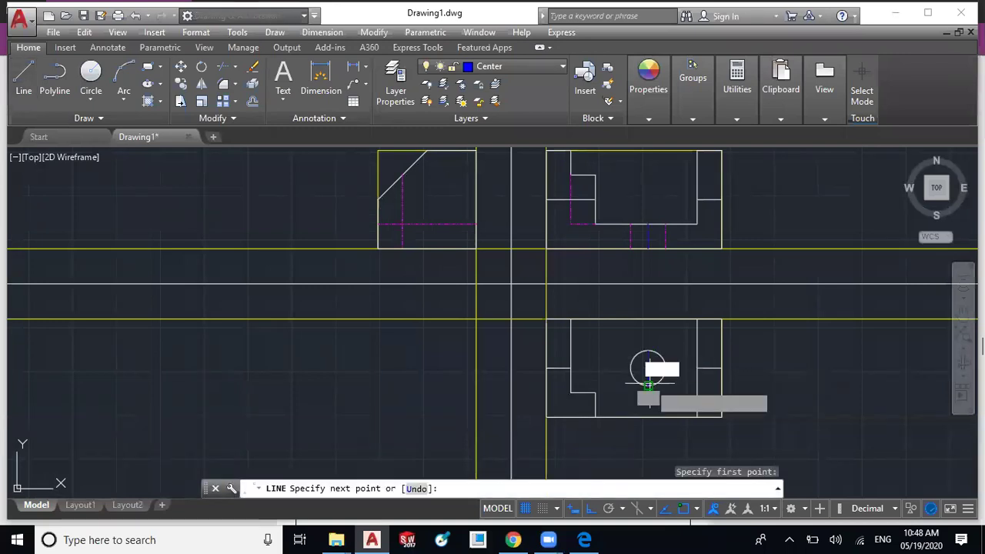
key(Escape)
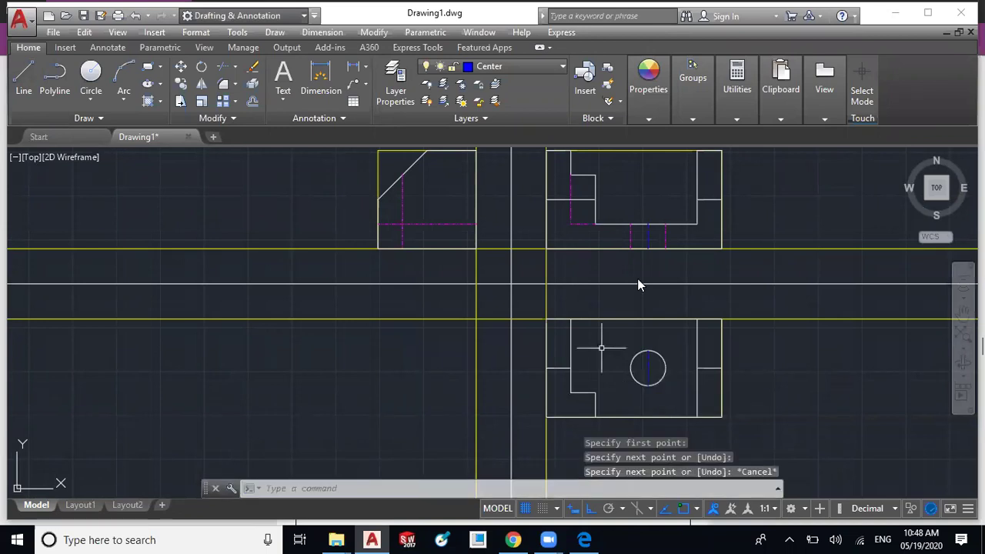
right_click(666, 97)
click(648, 91)
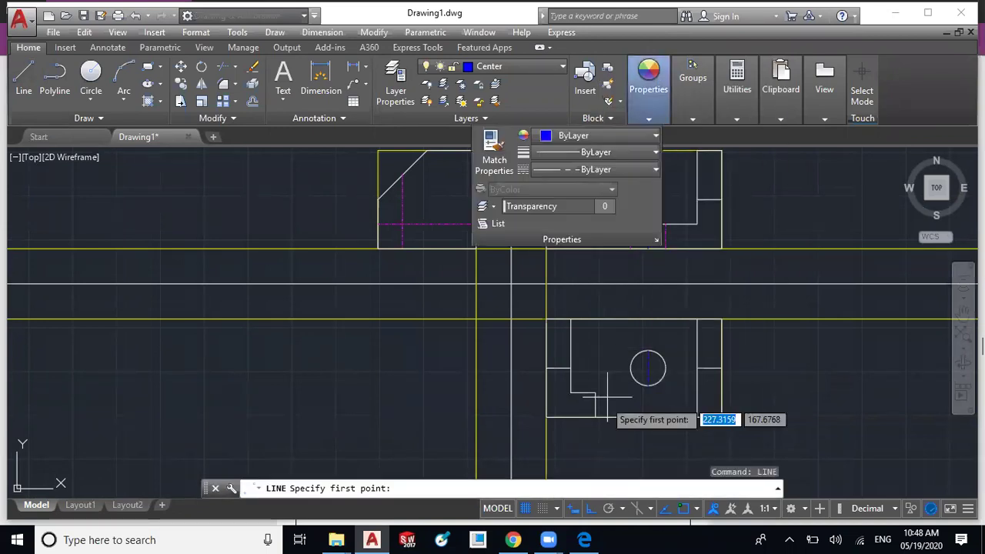
click(648, 367)
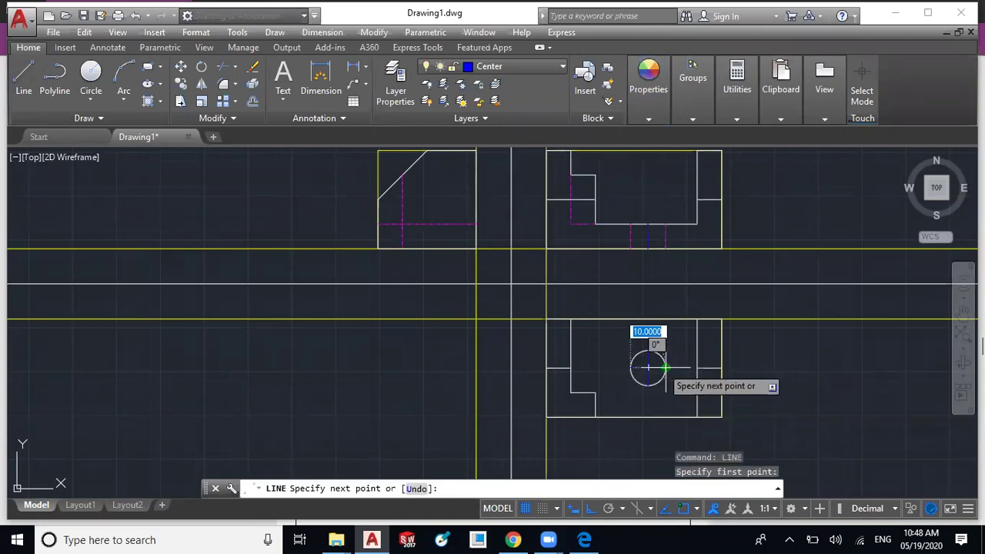
key(Escape)
scroll(625, 316, down, 2)
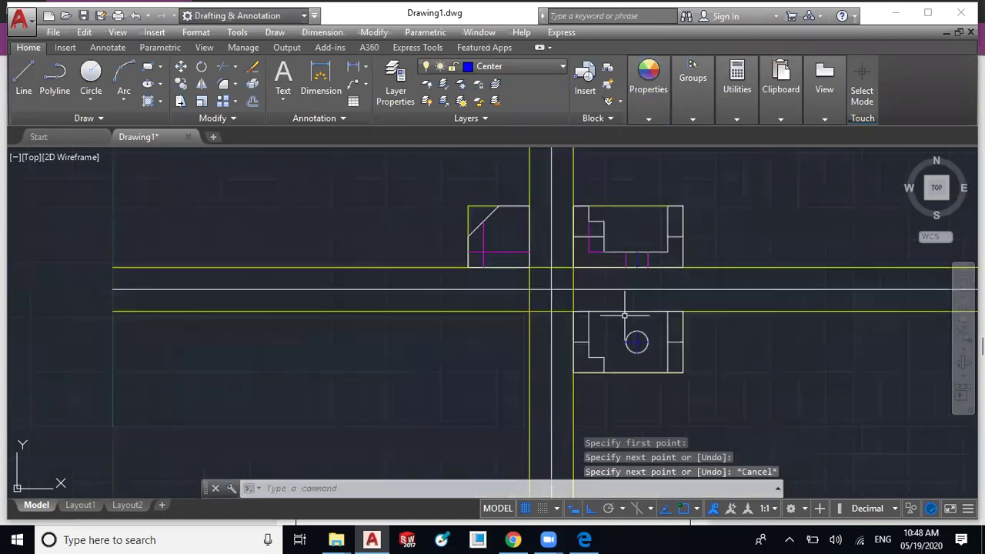
- On layer 0, draw a short vertical line across the horizontal lines right of the views and a horizontal one across the vertical lines above them
scroll(746, 352, up, 2)
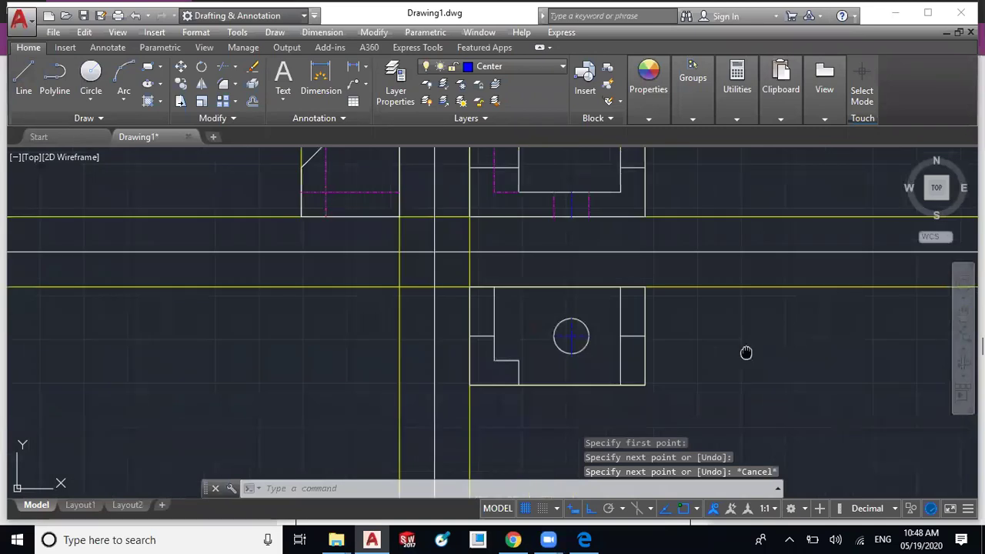
middle_drag(746, 352, 710, 389)
scroll(710, 388, down, 2)
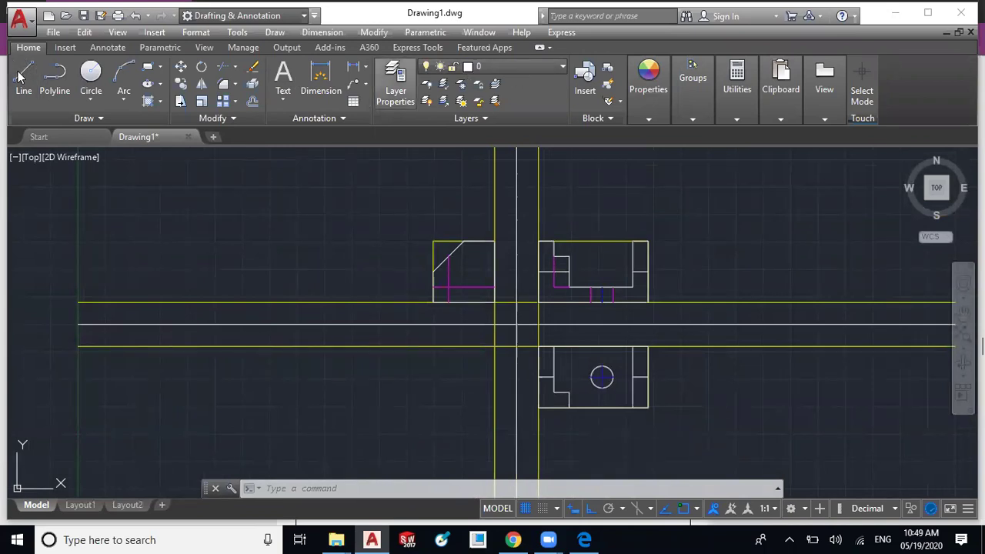
text(l)
key(Return)
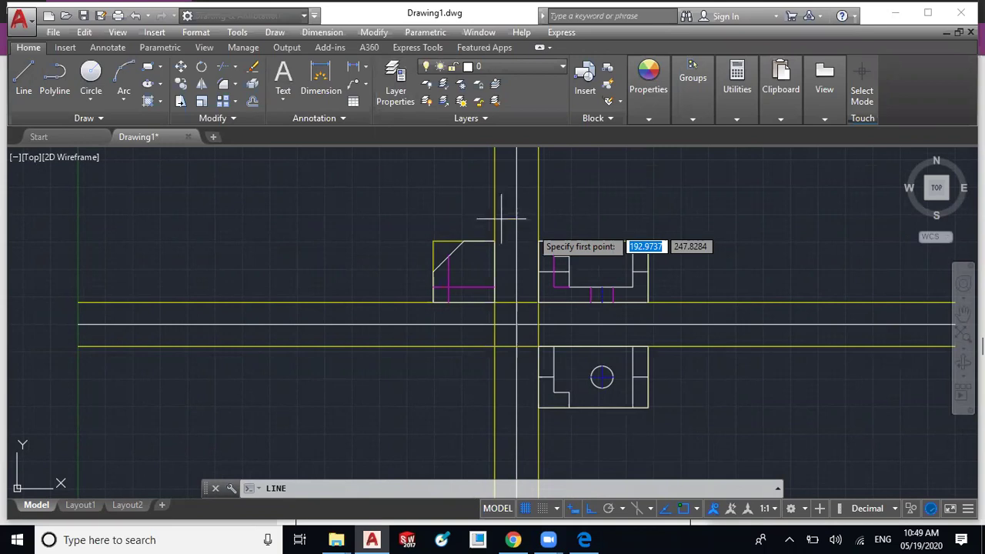
click(676, 288)
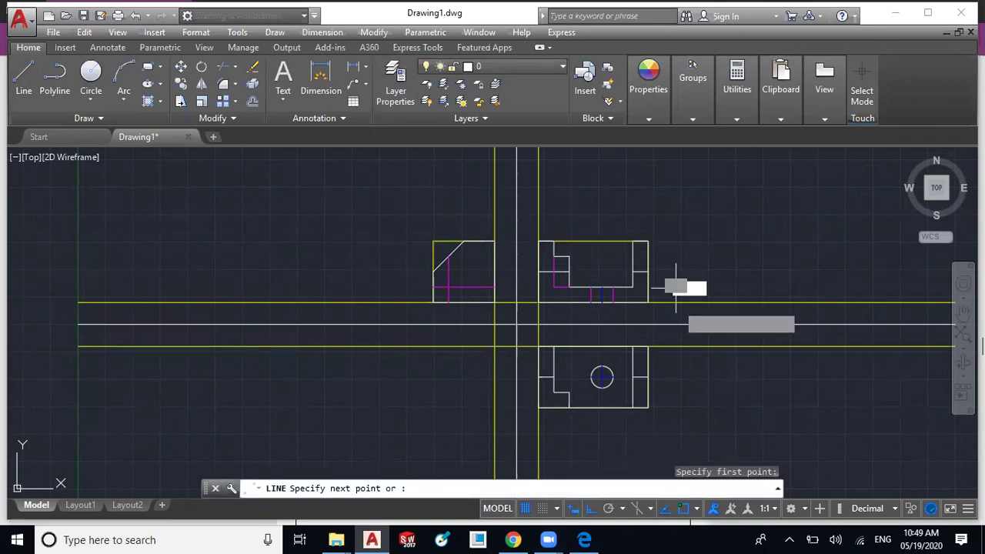
click(677, 371)
key(Escape)
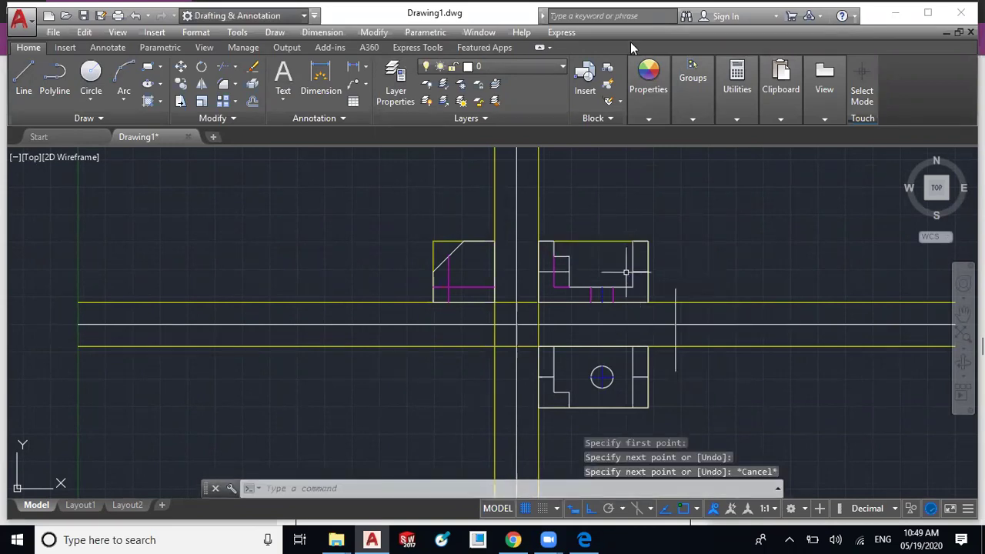
right_click(628, 9)
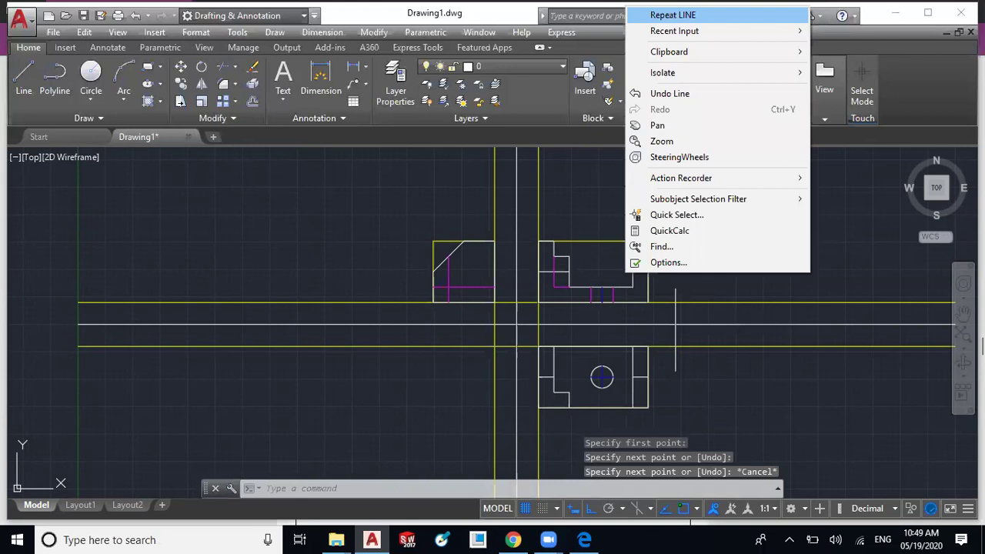
click(672, 15)
click(539, 219)
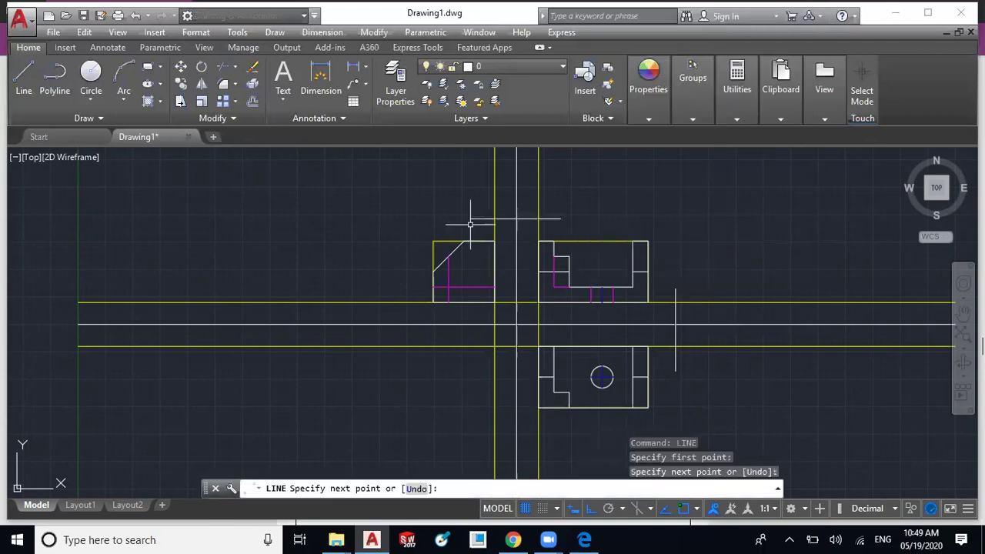
key(Escape)
- Draw a short vertical line across the horizontal lines left of the side view and a horizontal one across the vertical lines below the top view
right_click(316, 210)
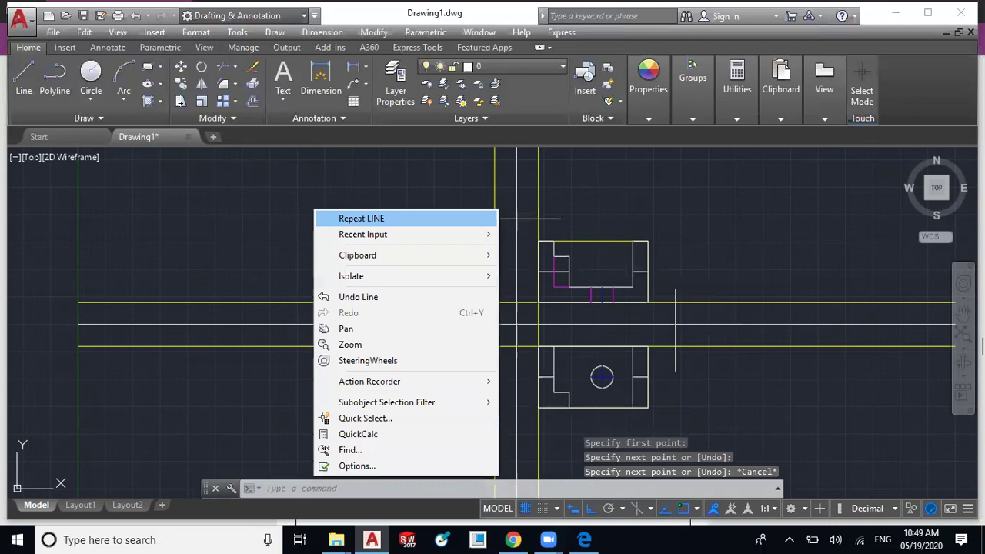
click(362, 218)
click(416, 289)
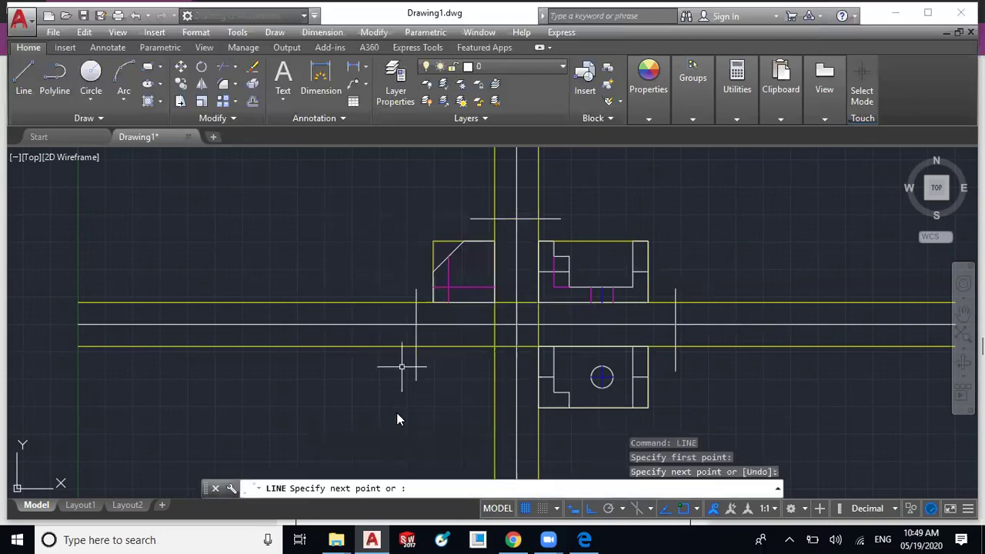
key(Escape)
right_click(379, 149)
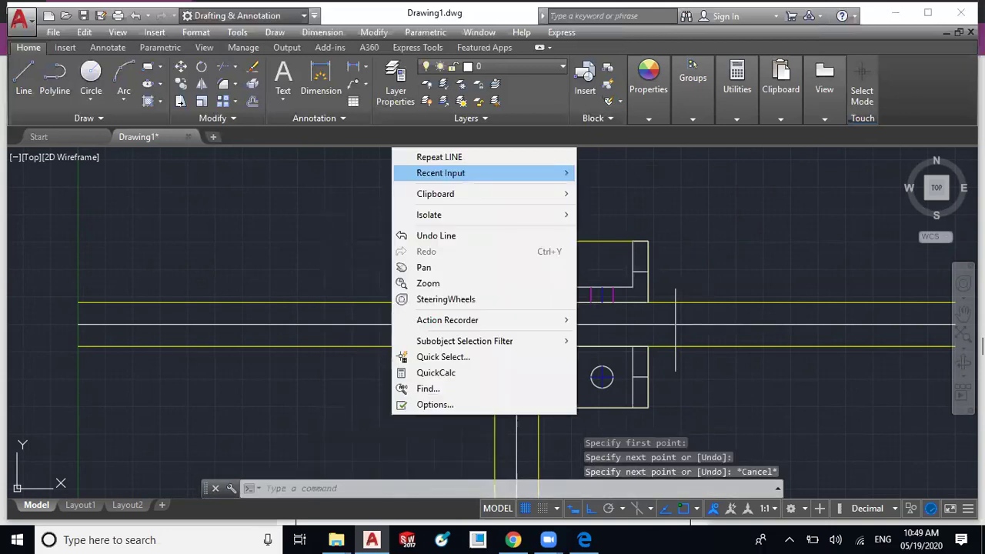
click(416, 156)
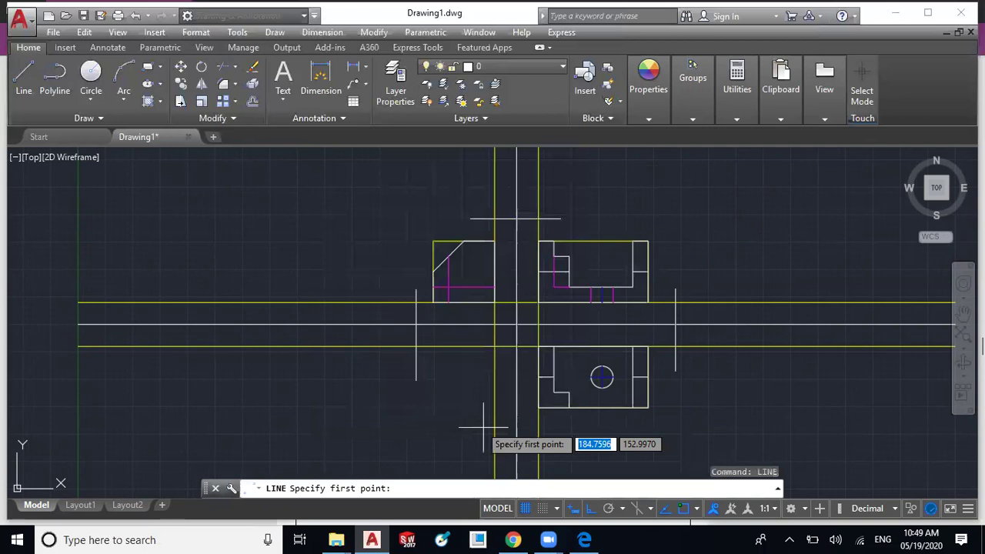
click(479, 425)
click(550, 424)
key(Escape)
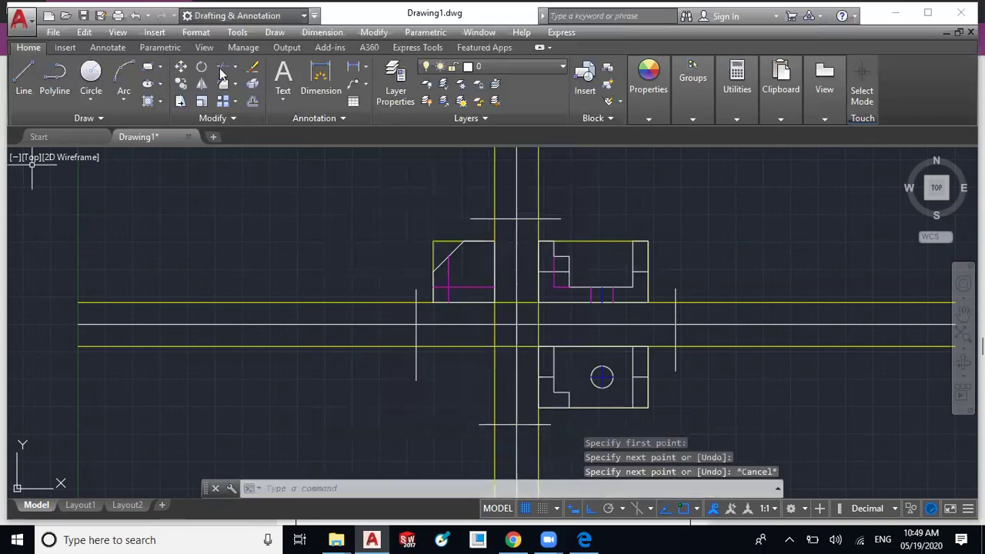
- Trim the long projection and dividing lines on all four sides, using the four short crossing lines as cutting edges
click(224, 68)
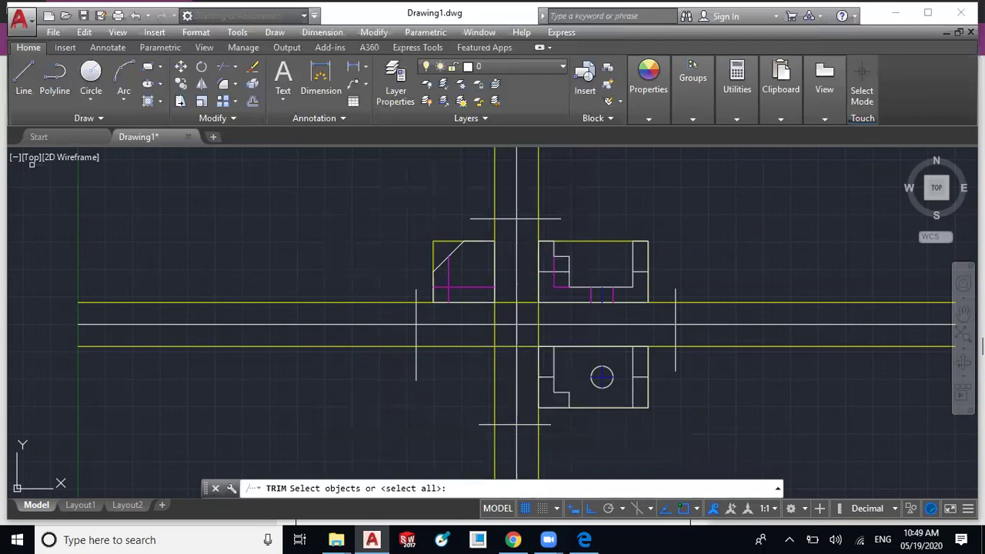
click(415, 294)
click(506, 219)
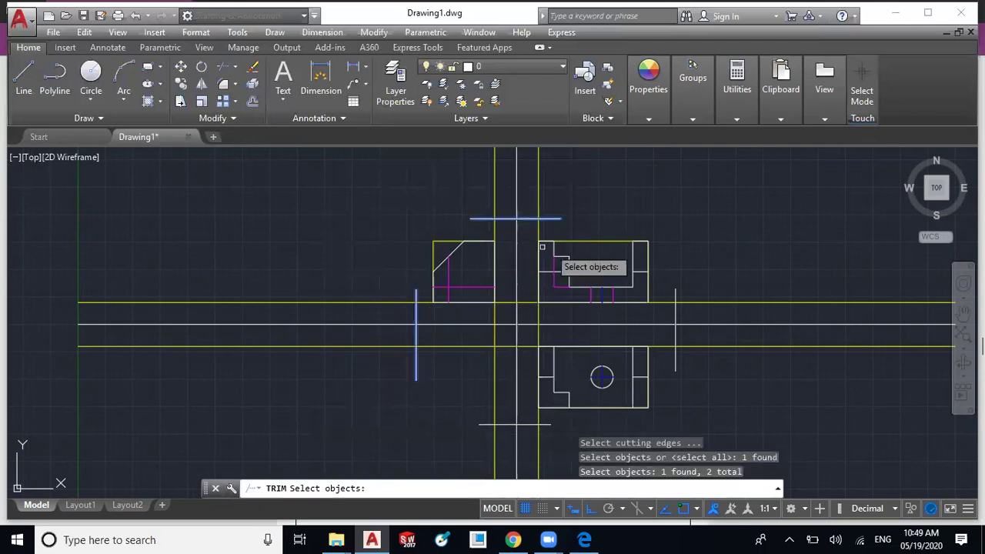
click(676, 294)
click(549, 422)
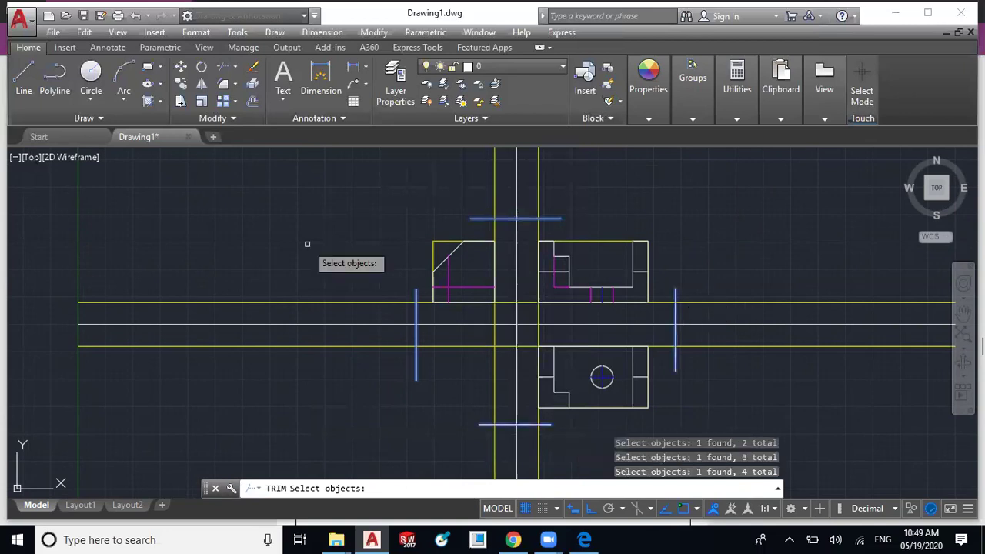
key(Return)
click(299, 248)
click(260, 376)
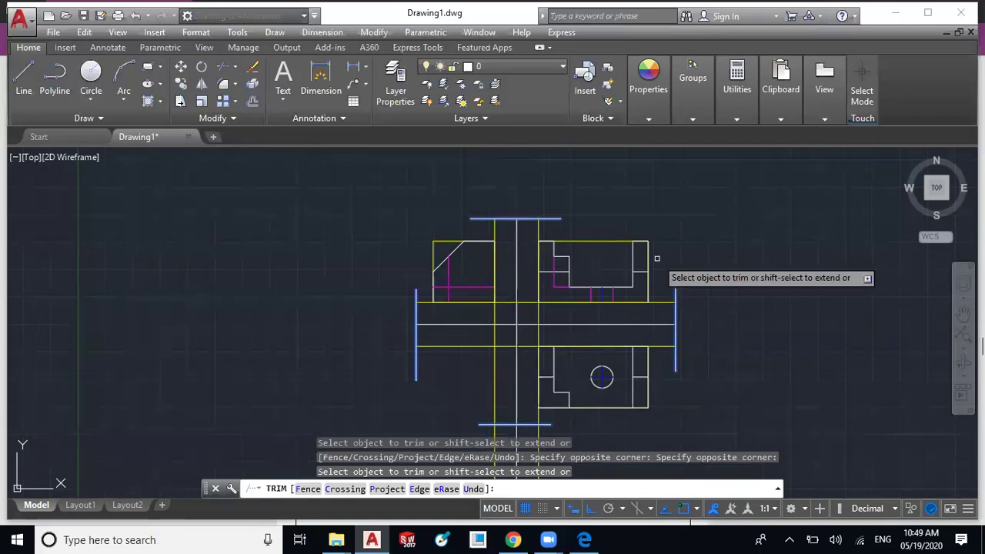
scroll(656, 258, down, 2)
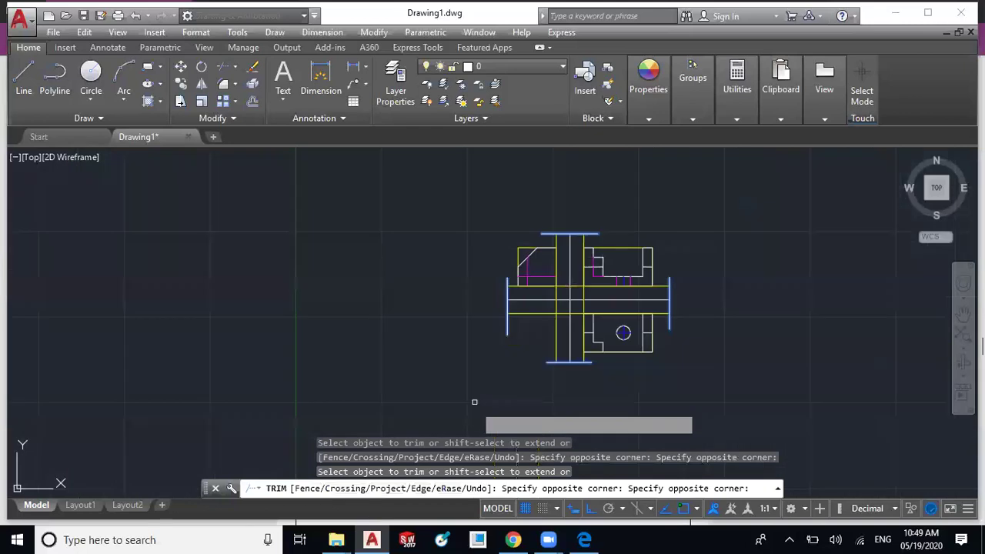
key(Escape)
- Erase the four short lines that served as cutting edges
click(558, 362)
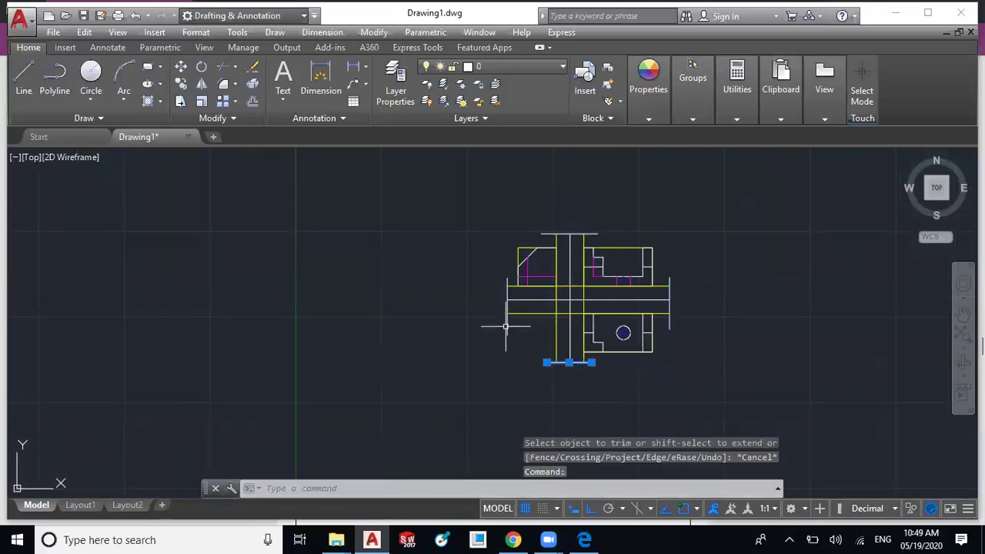
click(507, 327)
click(549, 233)
click(671, 280)
key(Delete)
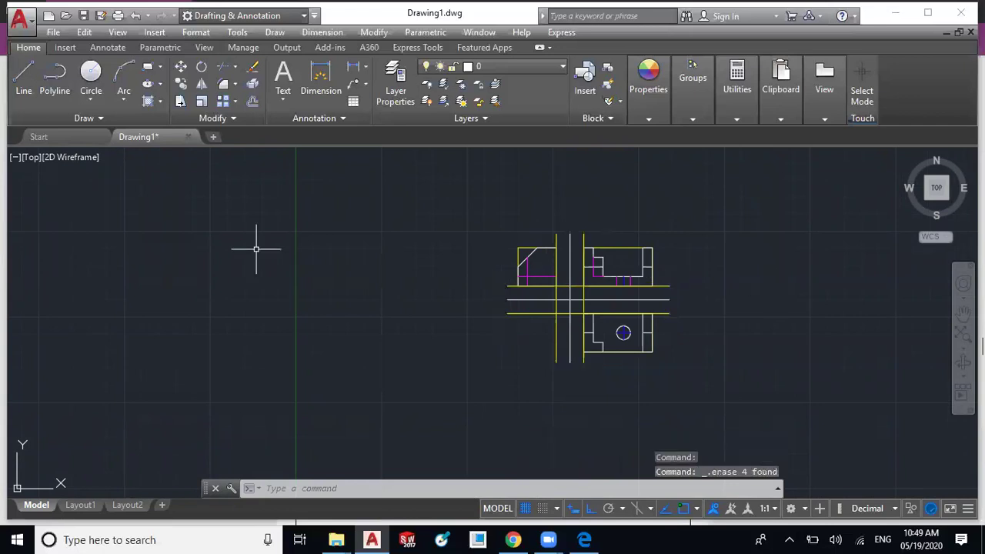
- Turn off the layer that holds the yellow construction lines
middle_drag(330, 271, 332, 271)
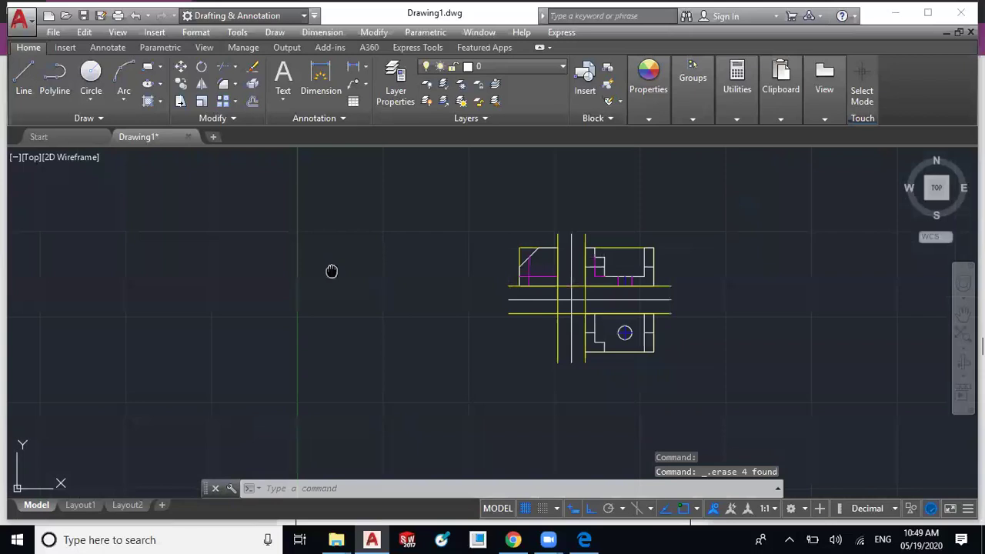
middle_click(331, 271)
scroll(304, 331, down, 2)
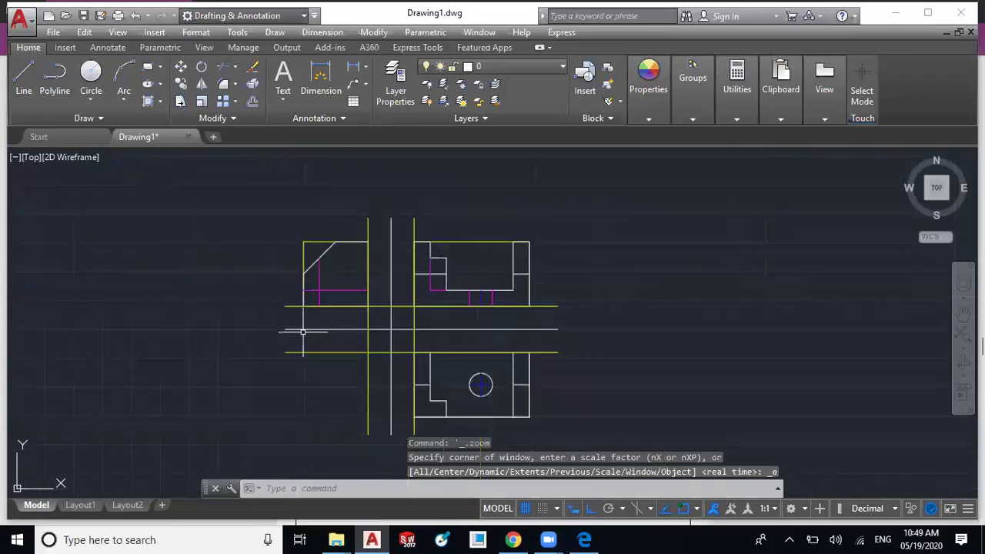
middle_drag(304, 331, 351, 318)
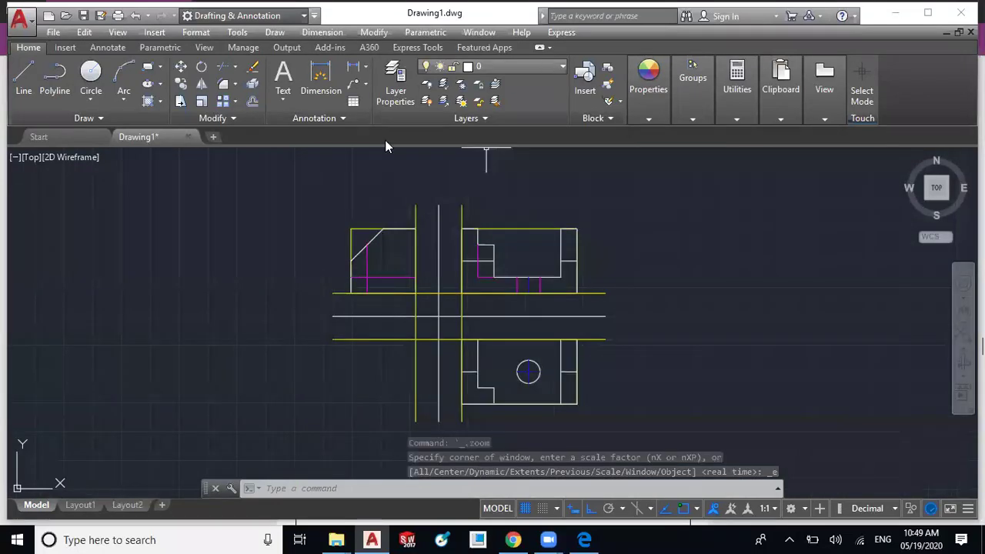
click(492, 66)
click(428, 119)
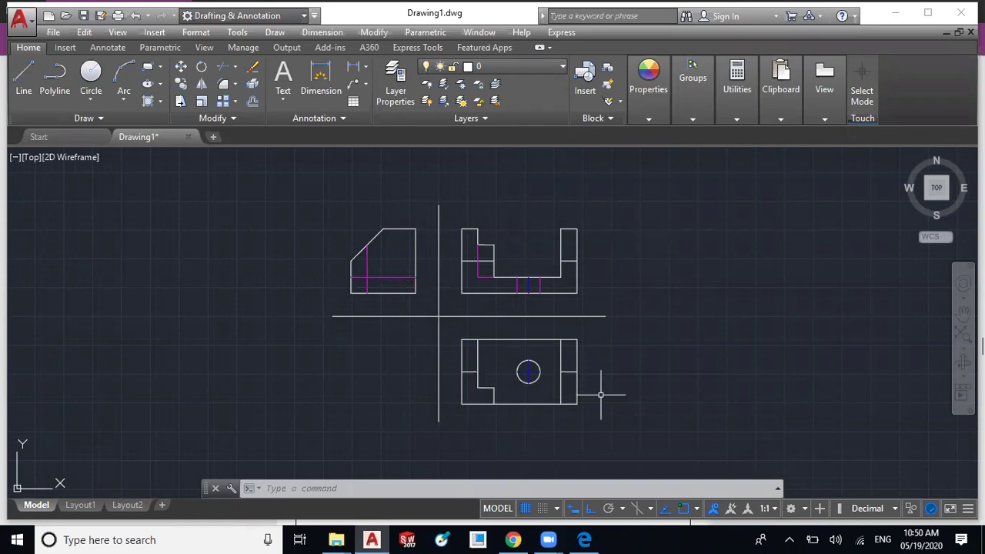
- Set the linetype scale of all objects in the drawing to 8
key(ctrl+a)
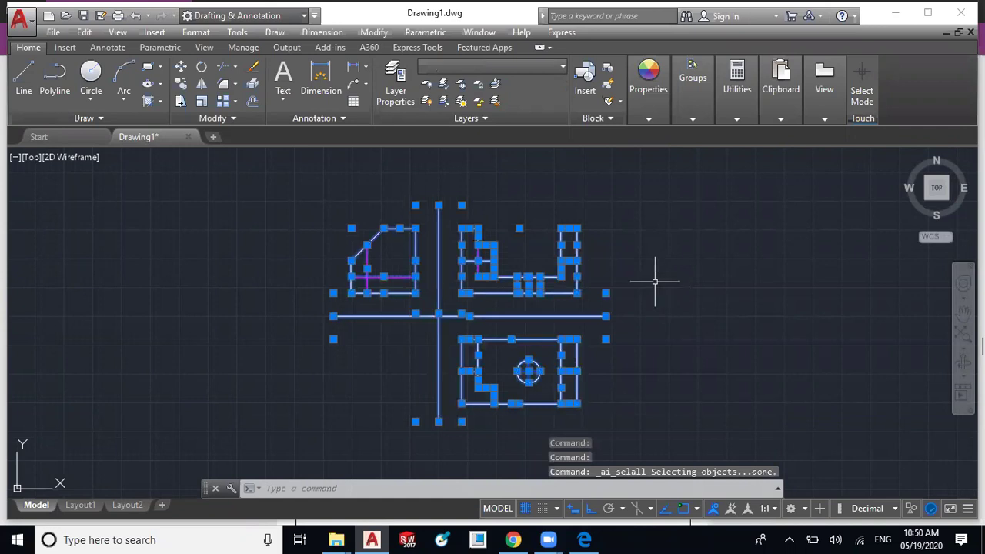
right_click(688, 475)
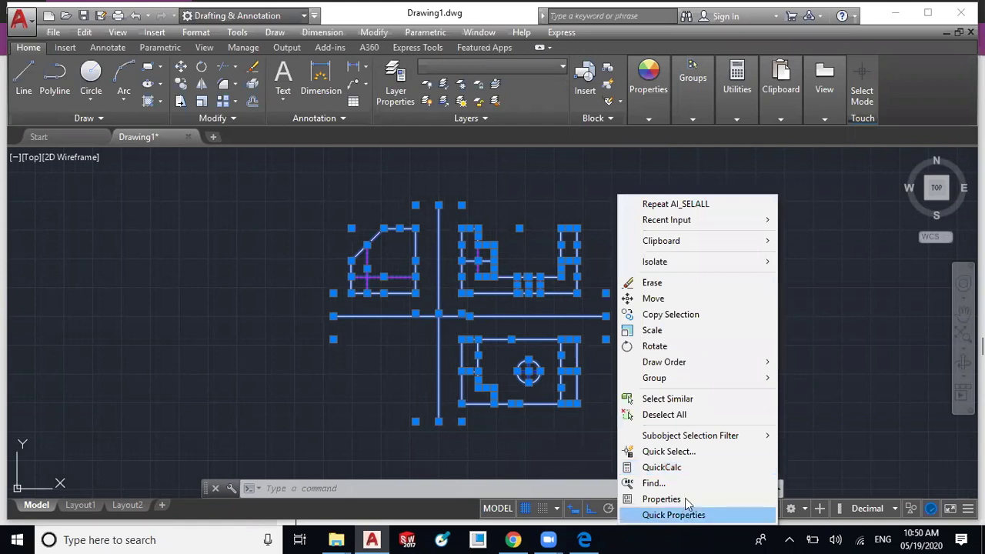
click(456, 389)
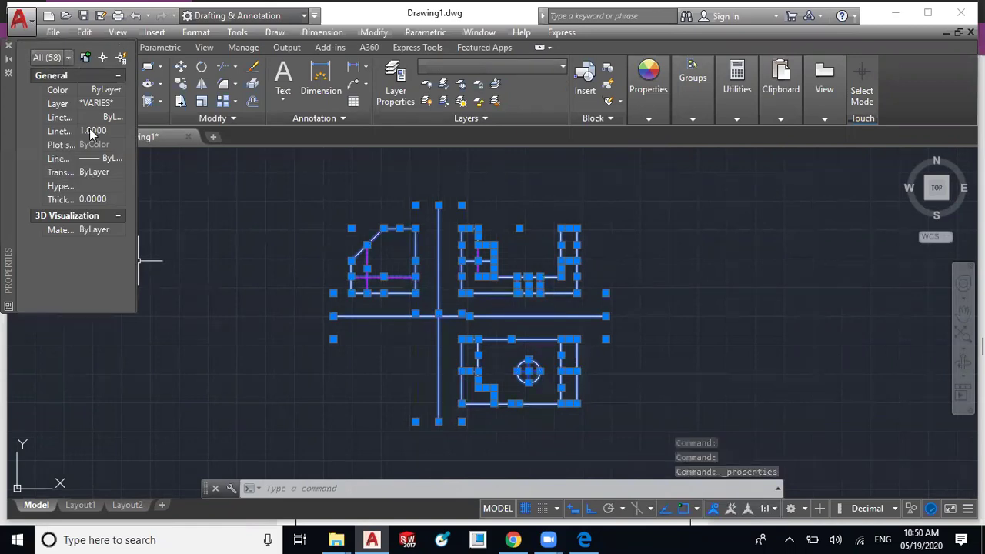
click(91, 131)
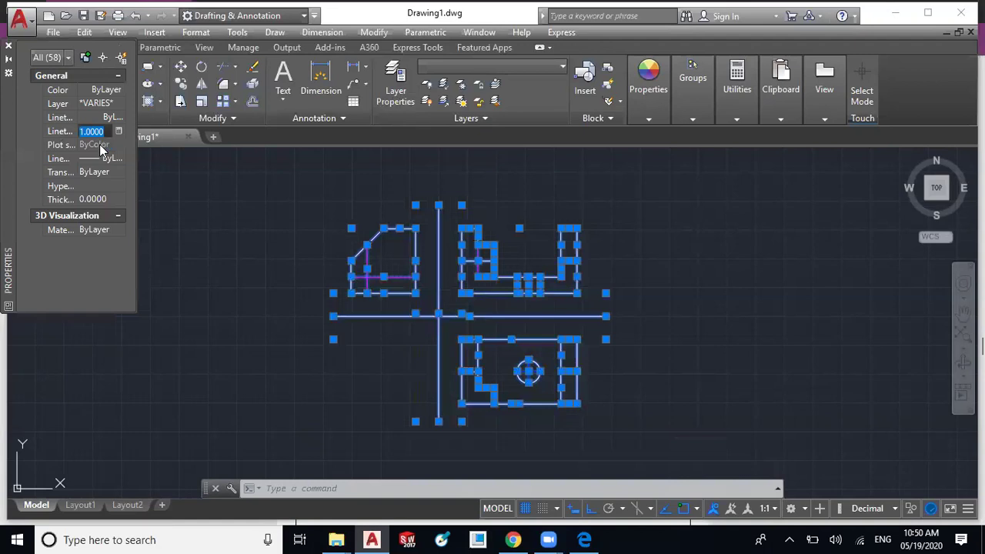
text(8)
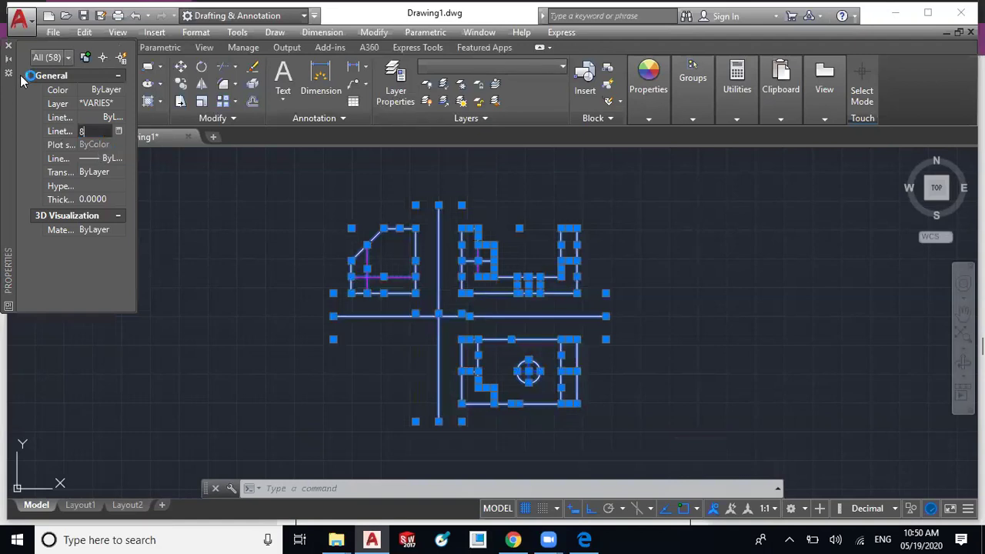
key(Return)
click(9, 46)
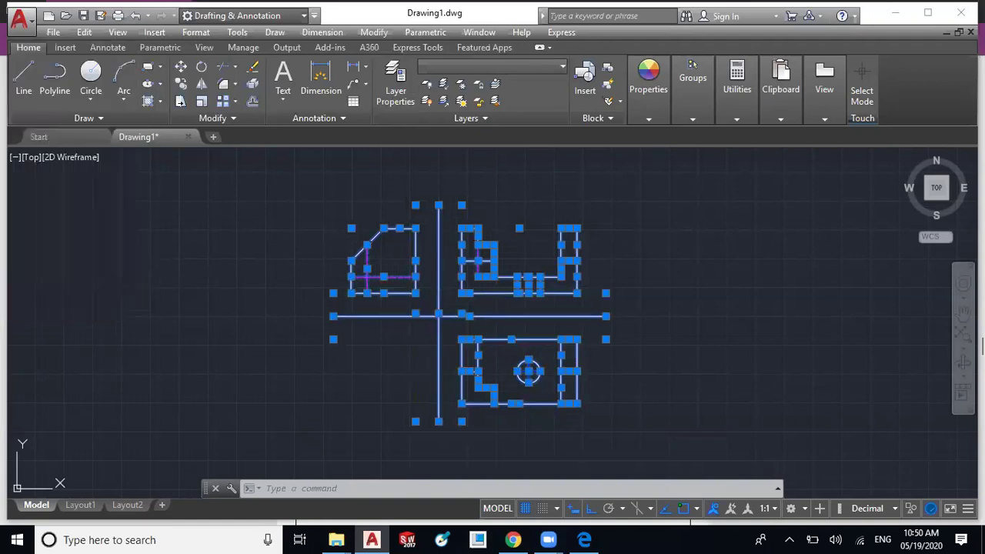
key(Escape)
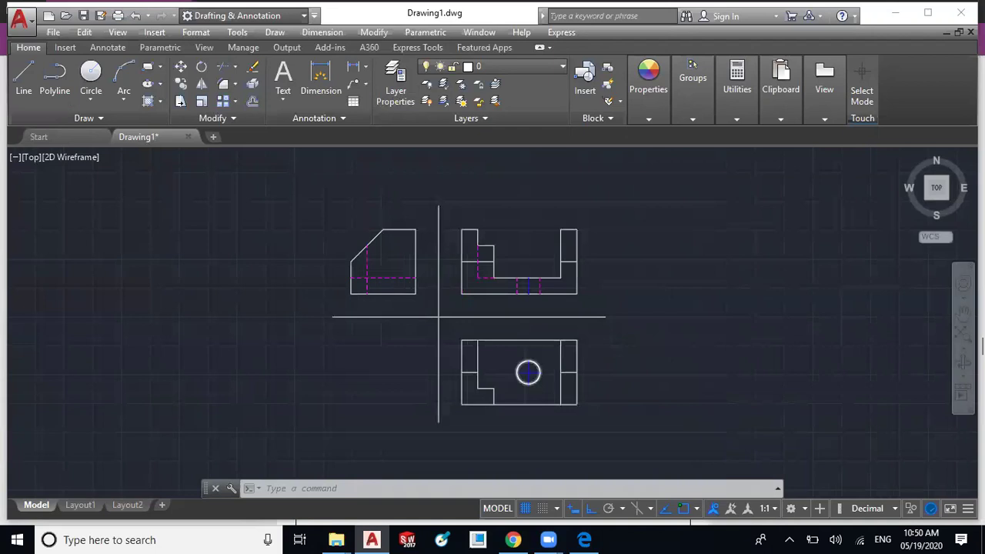
- Set the linetype scale of all objects in the three views to 4
scroll(537, 377, up, 2)
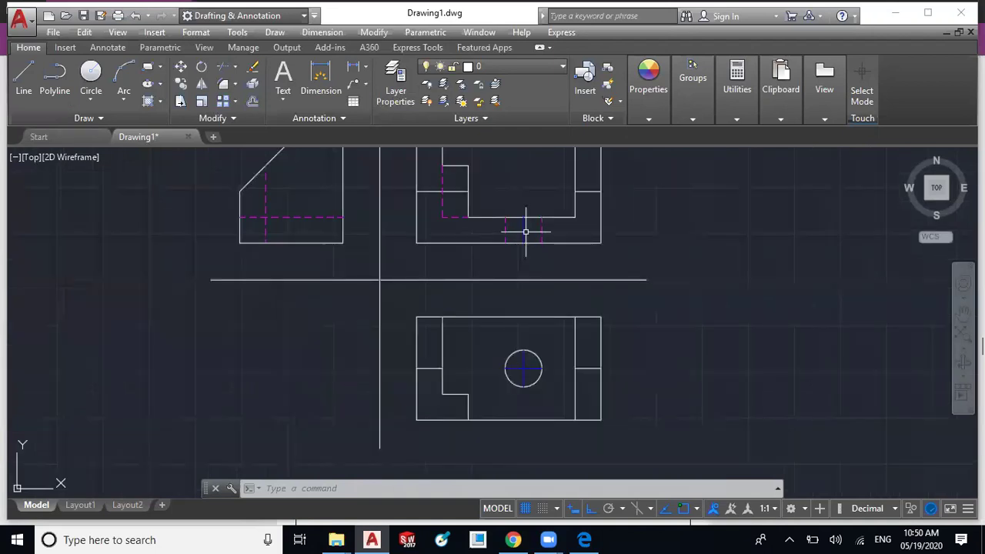
key(Escape)
key(Escape)
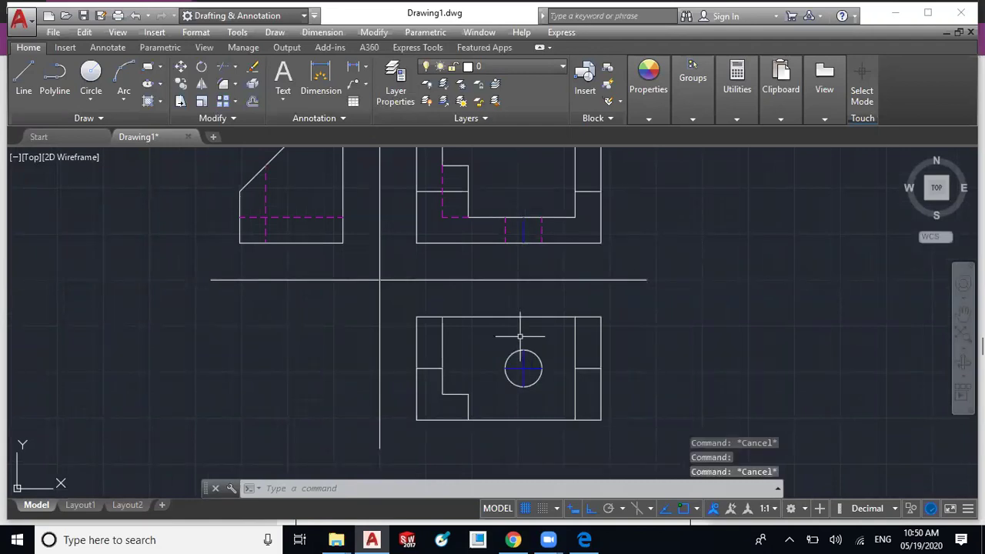
scroll(529, 345, down, 2)
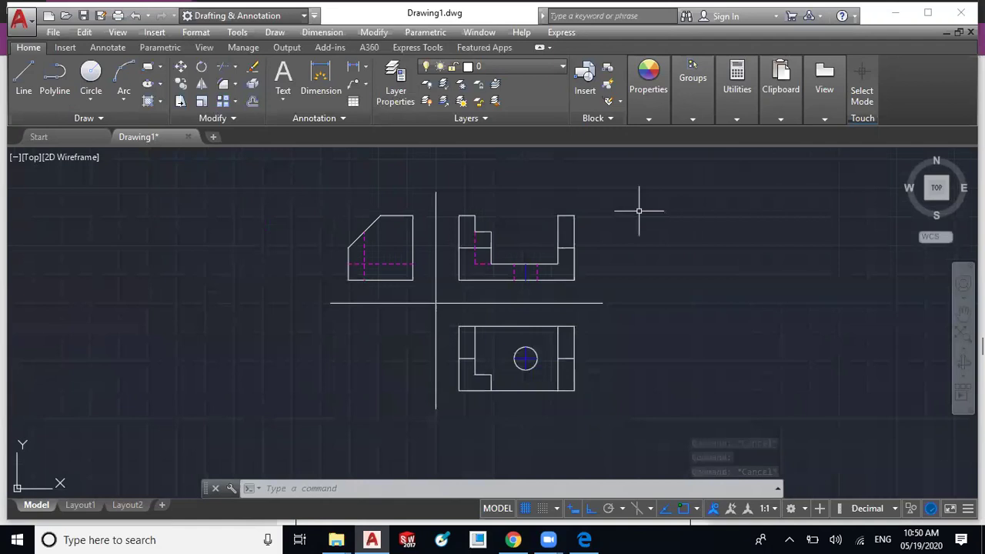
drag(639, 211, 314, 399)
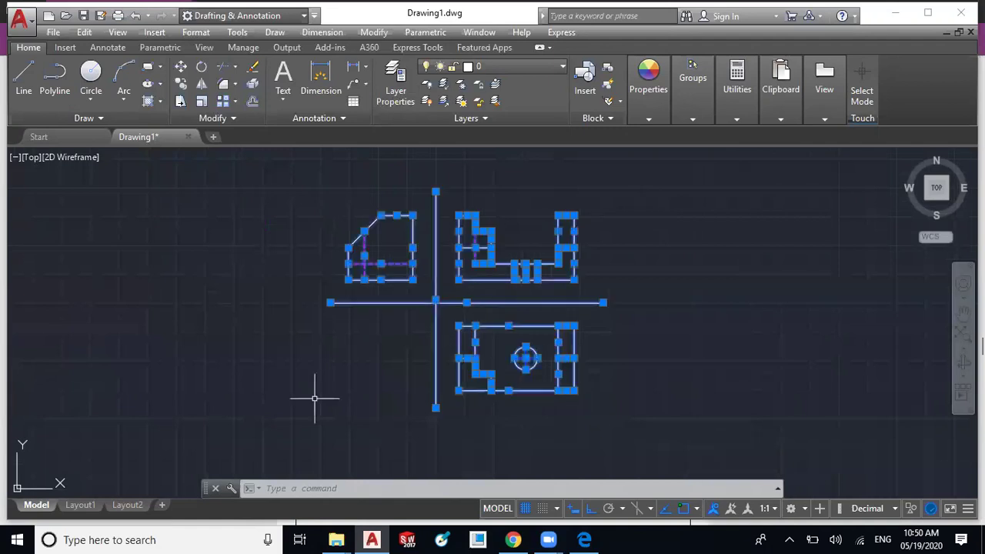
right_click(262, 324)
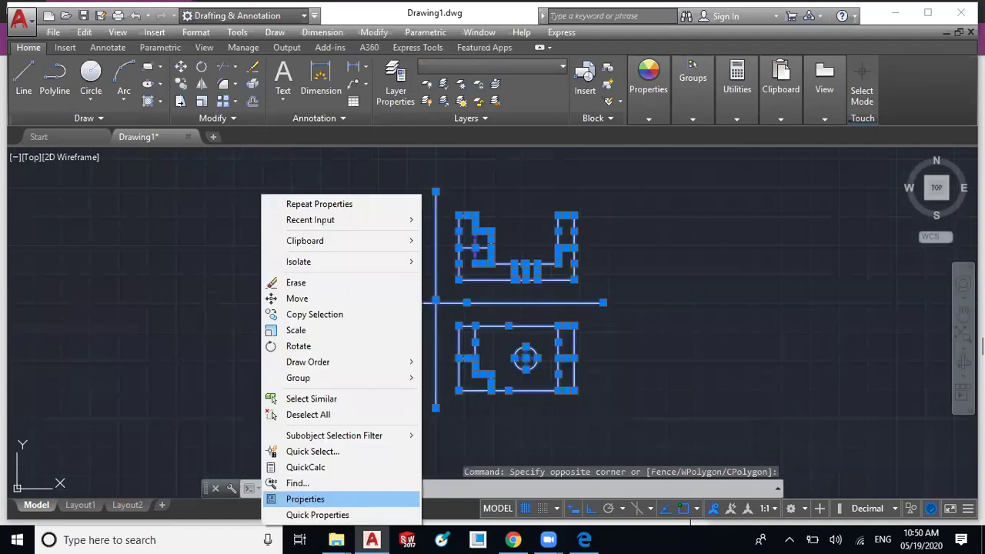
click(305, 498)
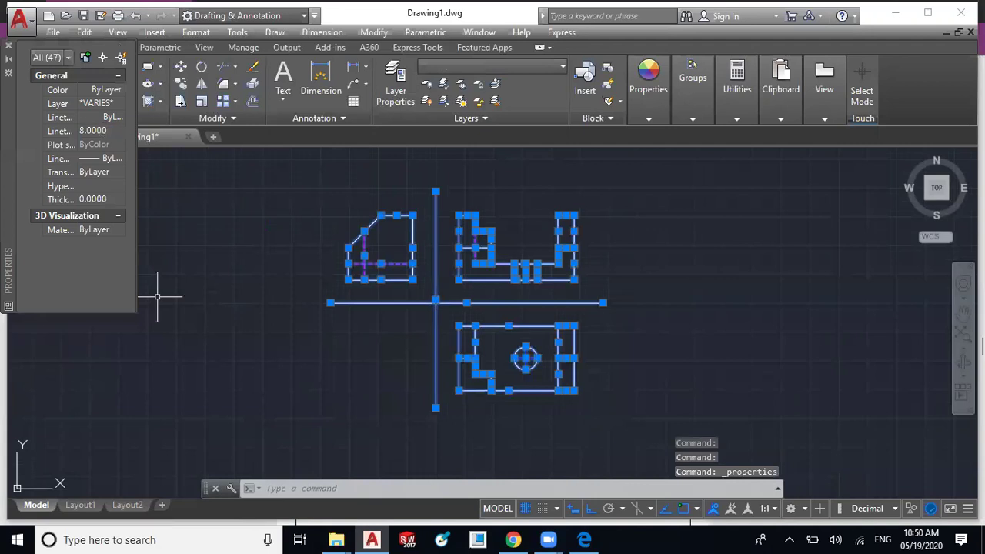
click(103, 130)
text(4)
key(Return)
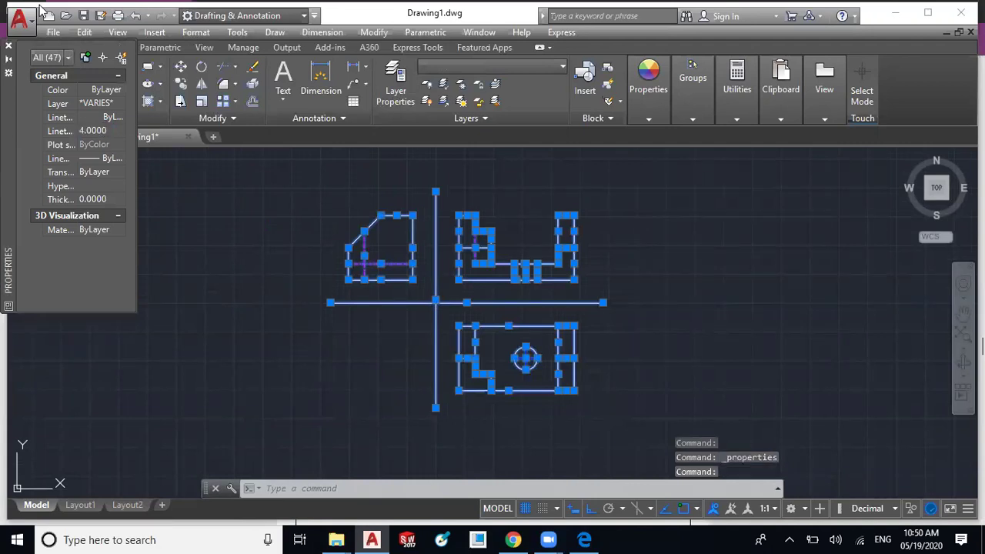
click(8, 45)
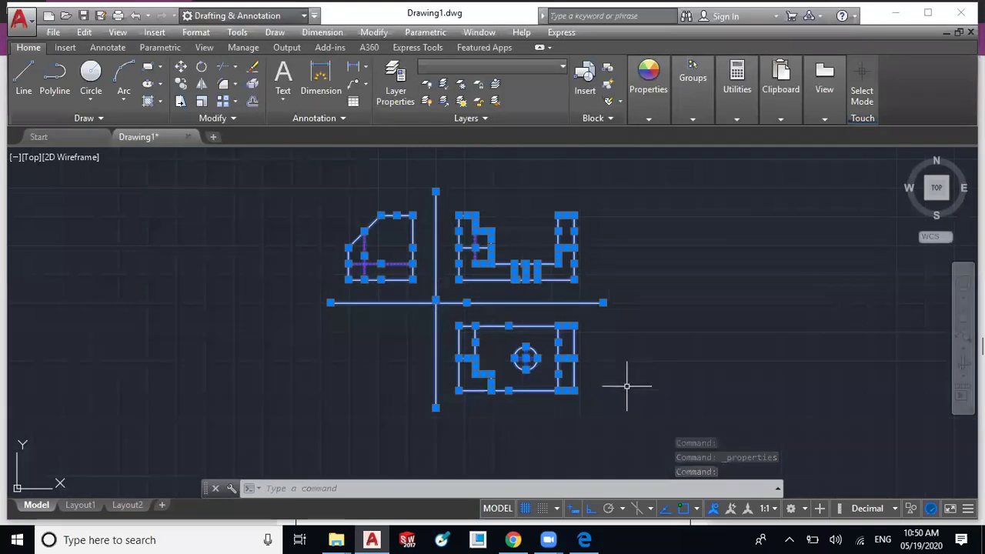
key(Escape)
scroll(521, 346, up, 2)
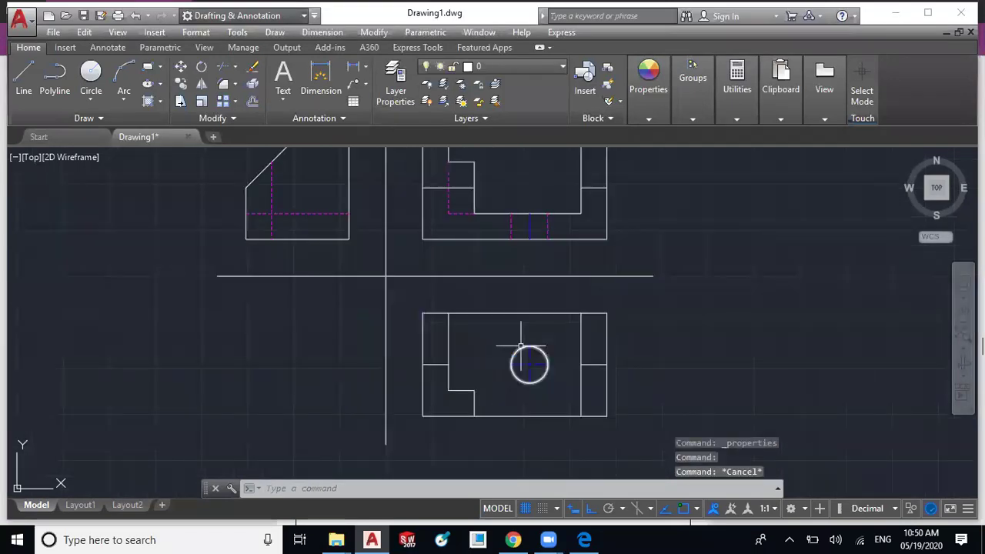
scroll(521, 346, down, 2)
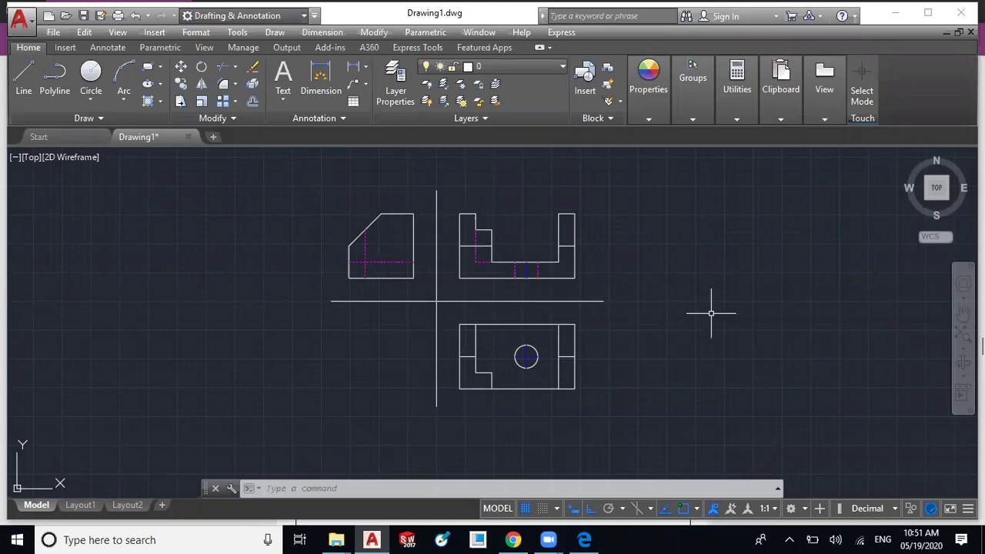
- Add a linear dimension for the full bottom width of the front view, placed just below its bottom edge
scroll(564, 287, up, 2)
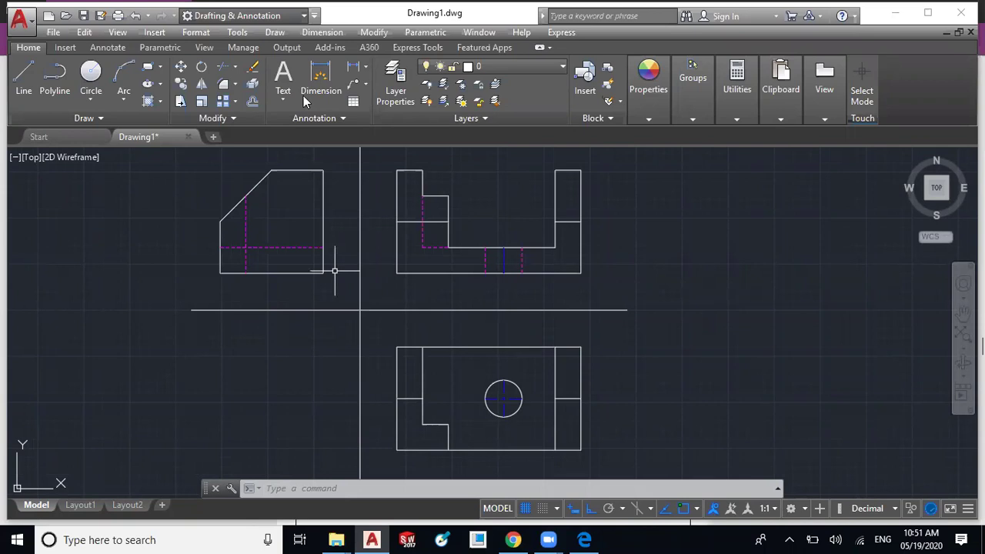
click(321, 34)
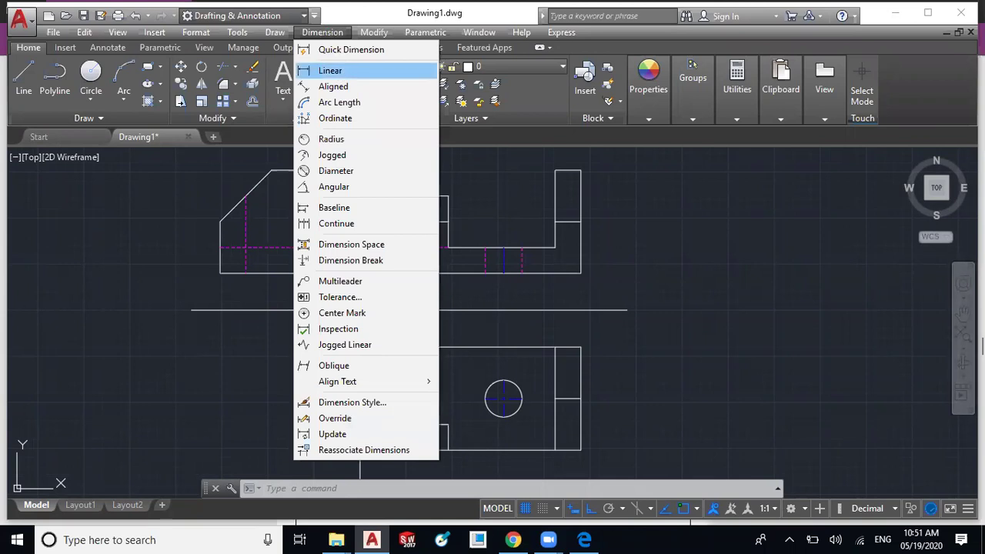
click(331, 70)
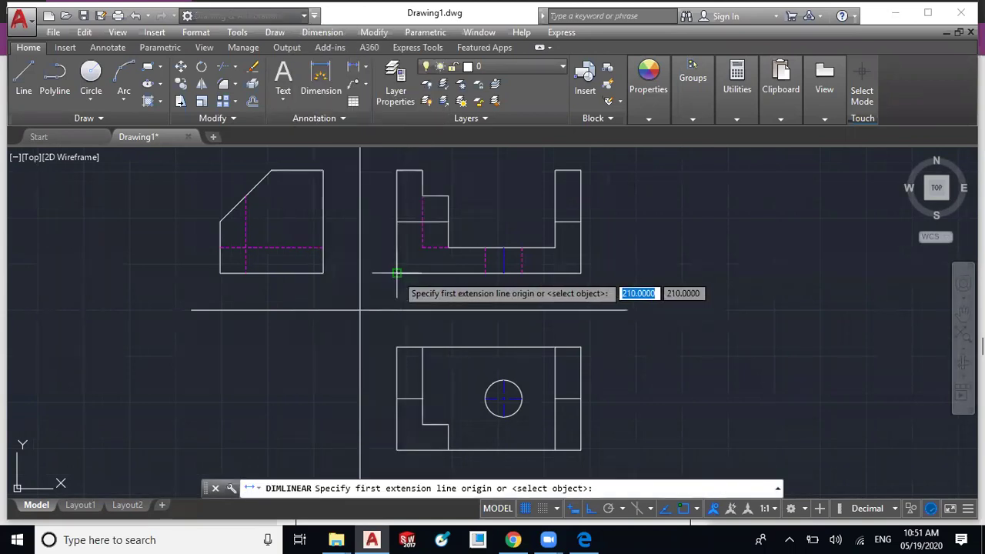
click(397, 272)
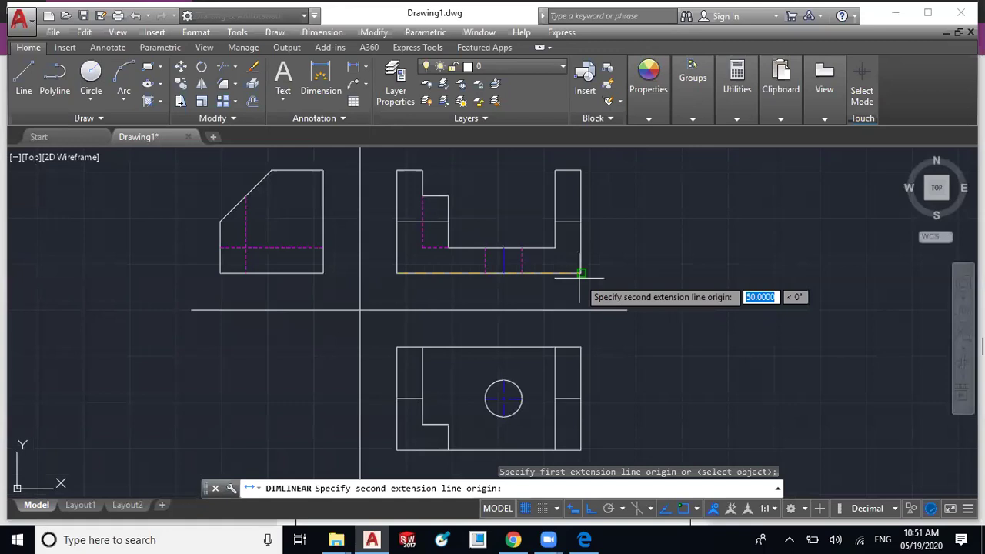
click(581, 273)
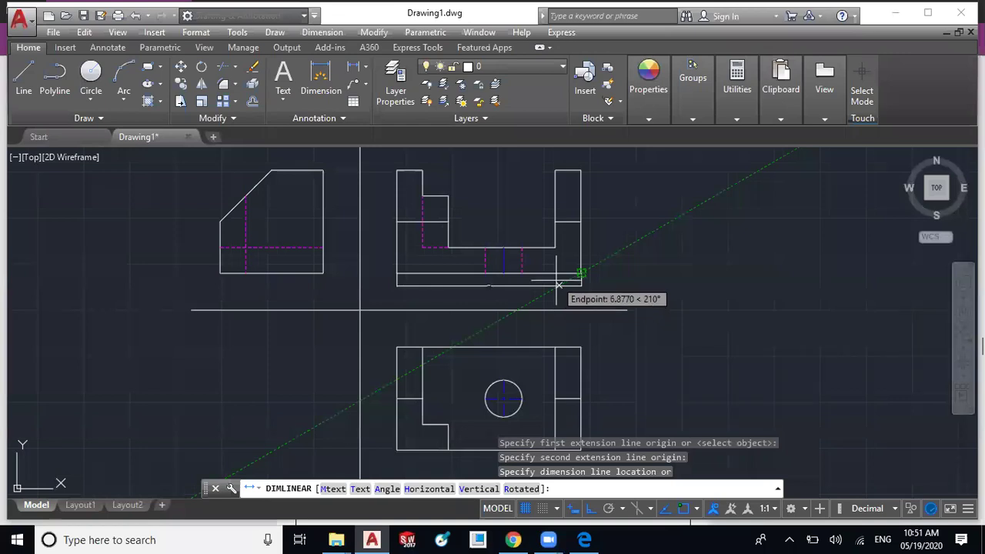
click(559, 285)
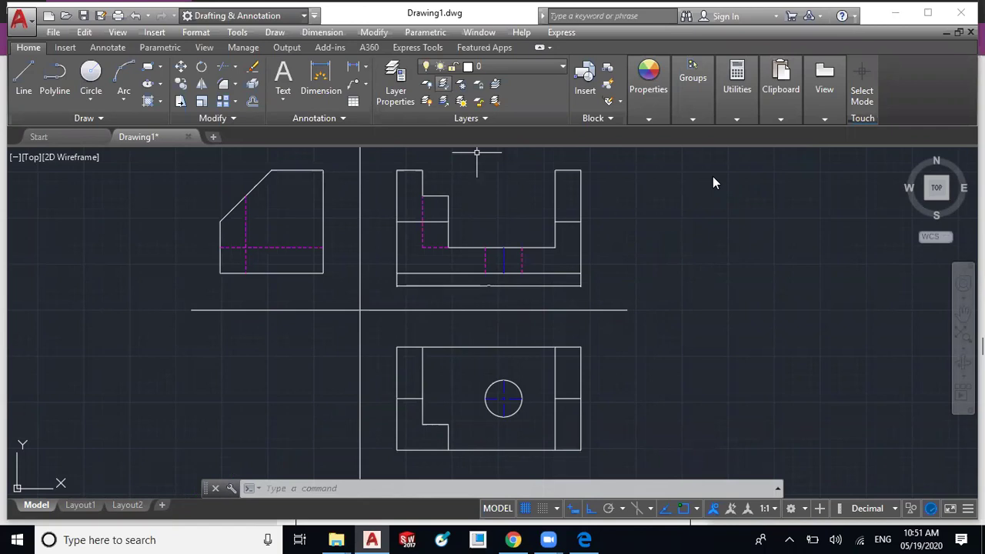
- Modify the Standard dimension style to draw dimension lines between extension lines and use an overall scale of 10
click(322, 32)
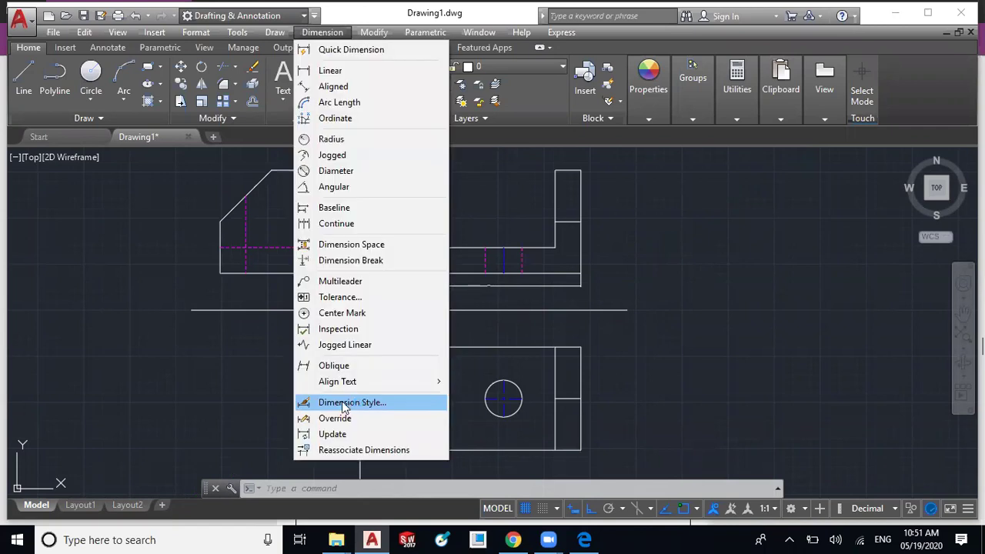
click(343, 403)
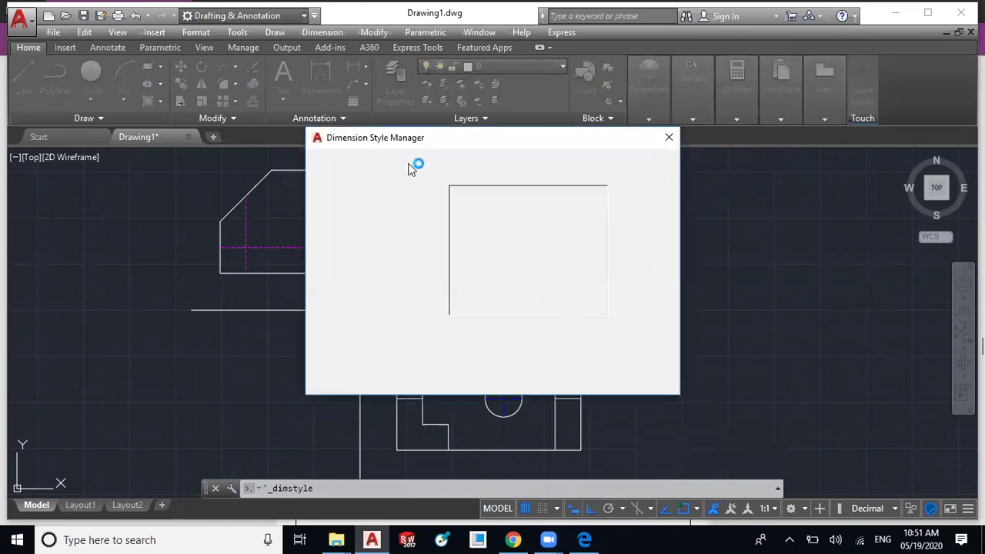
click(647, 239)
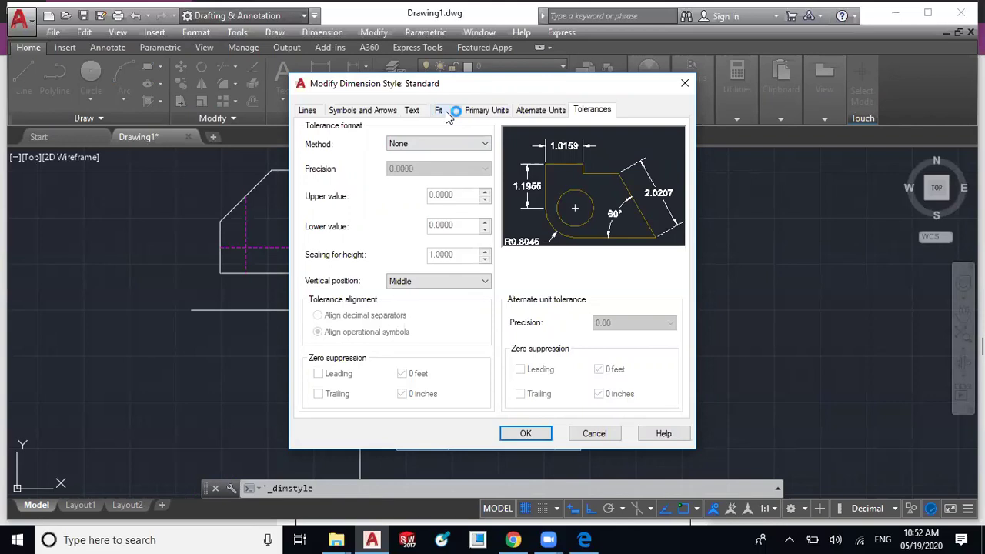
click(444, 112)
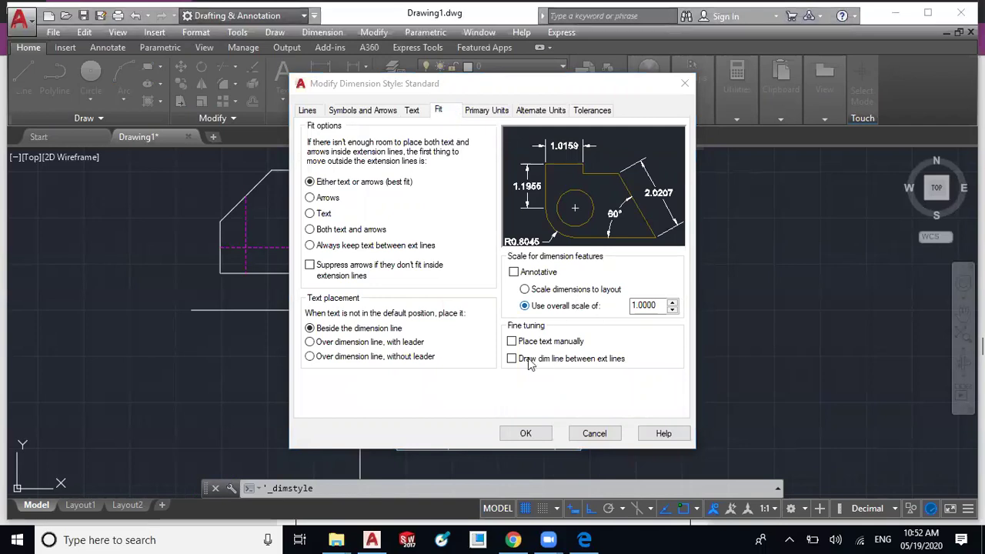
click(606, 365)
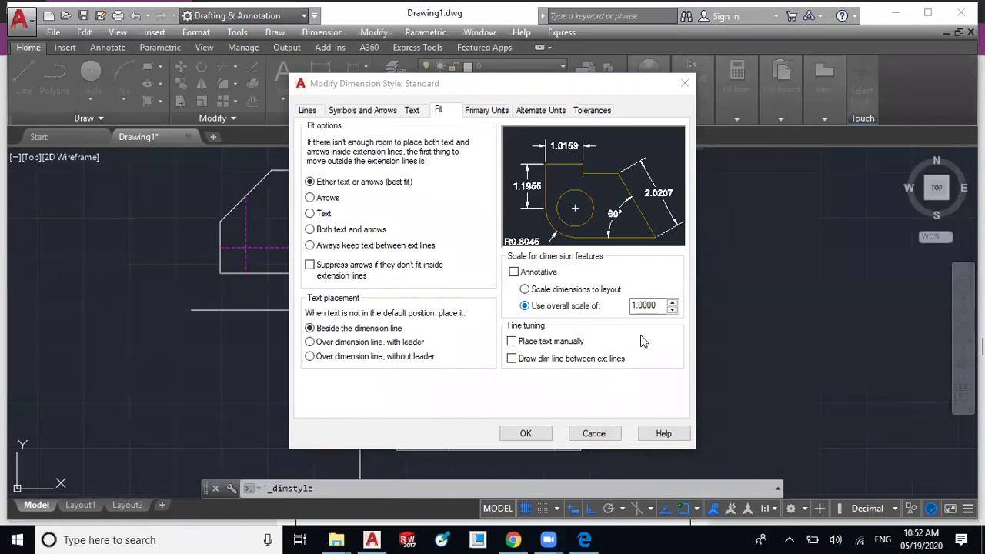
drag(584, 310, 565, 326)
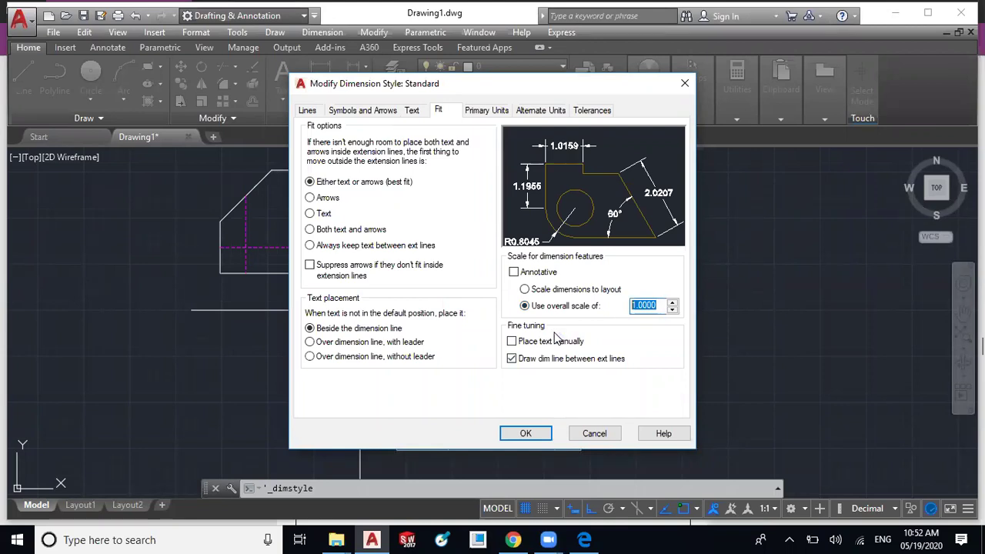
text(10)
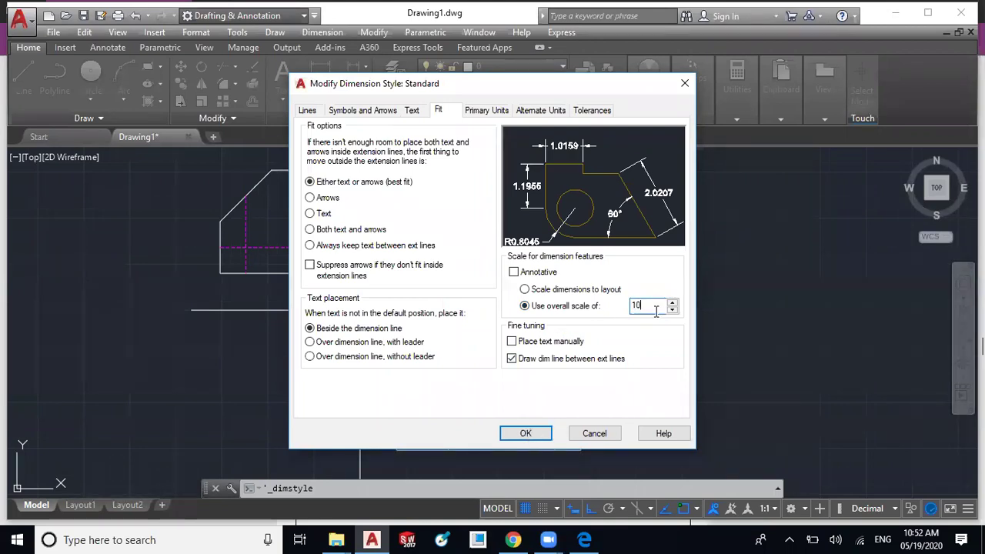
- Set the Standard style's linear dimension precision to 0 and save the style changes
click(487, 113)
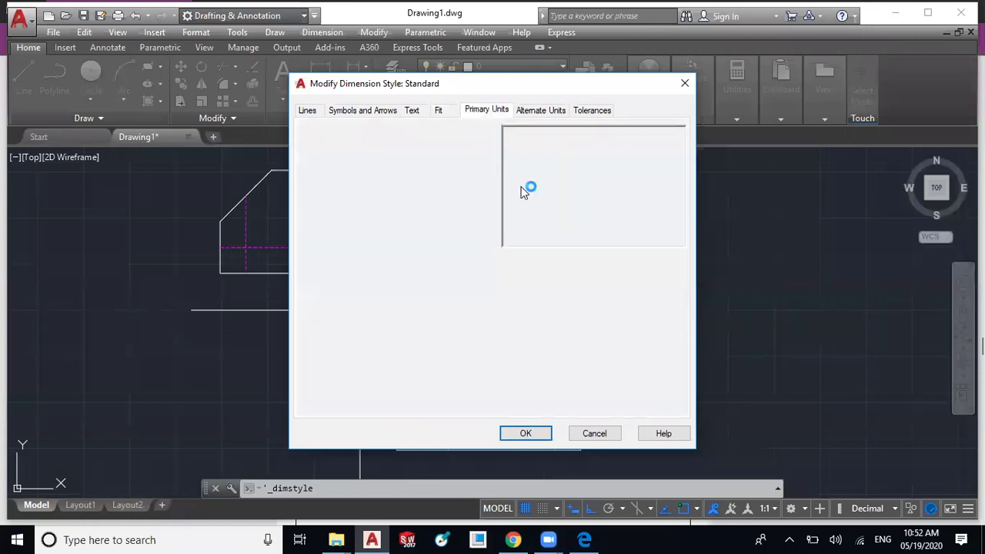
click(449, 164)
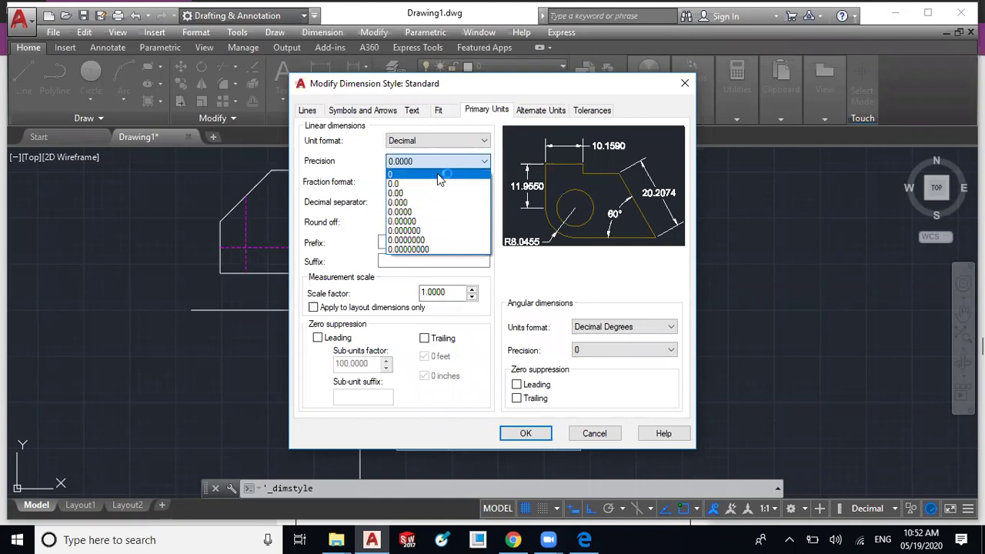
click(531, 430)
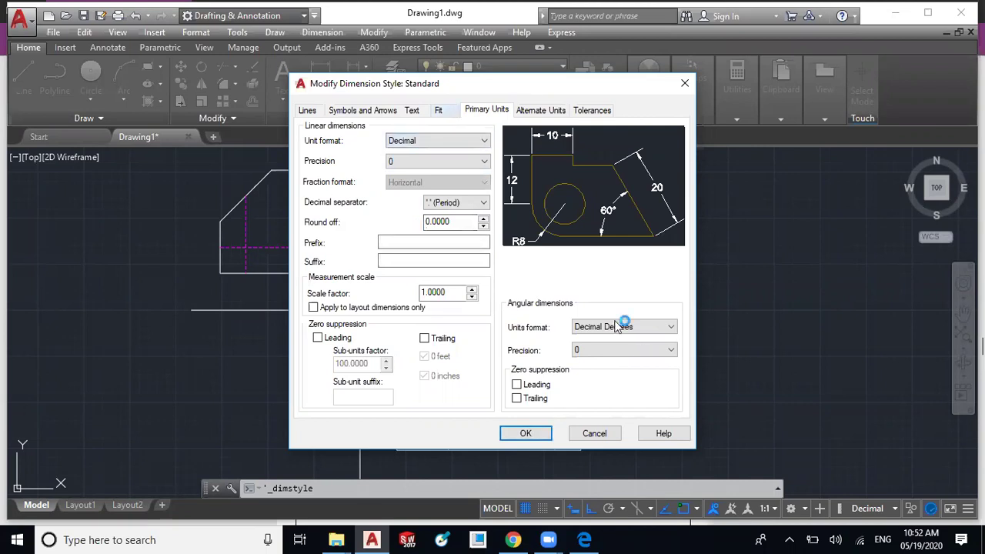
click(527, 434)
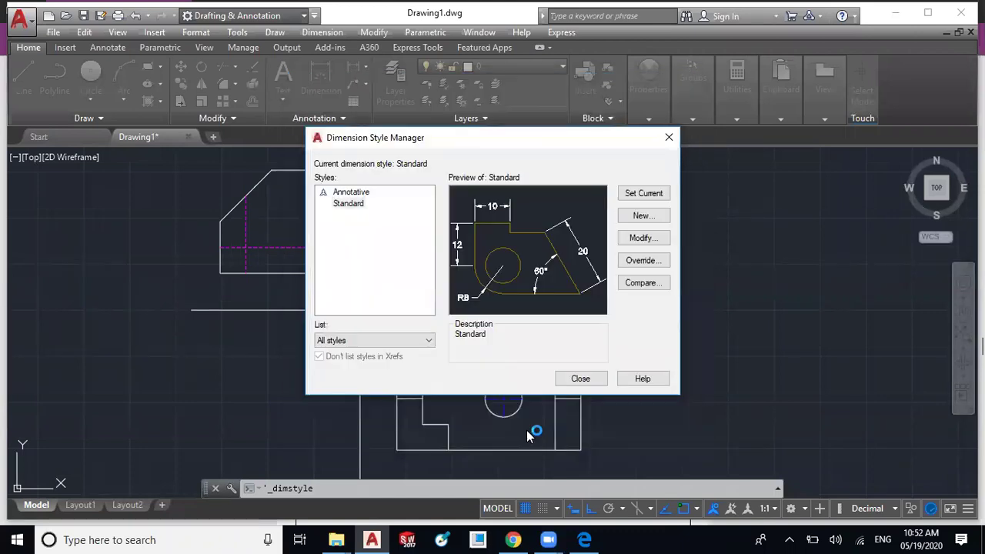
click(581, 380)
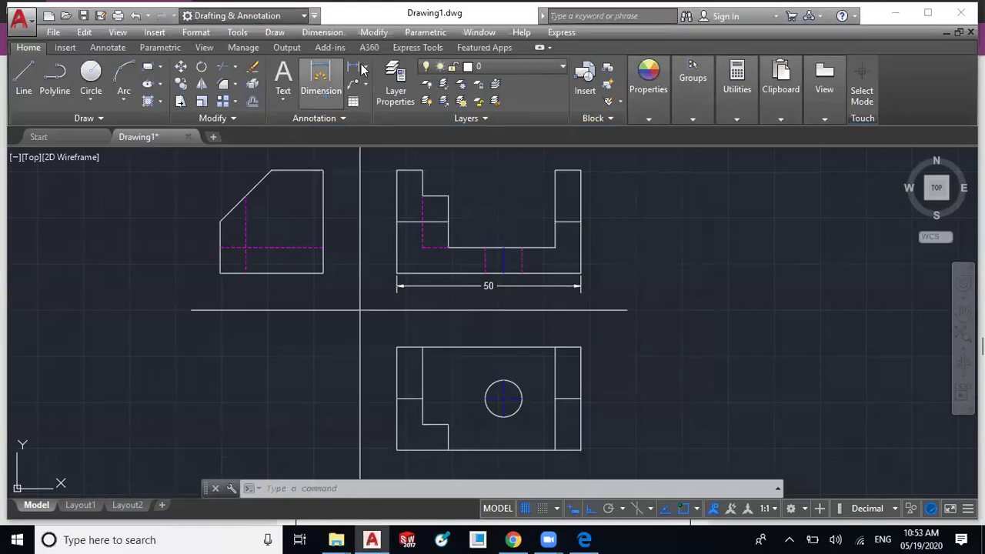
- Add a vertical linear dimension from the front view's bottom-right corner to the horizontal line on its right upright, placed outside the view
click(326, 34)
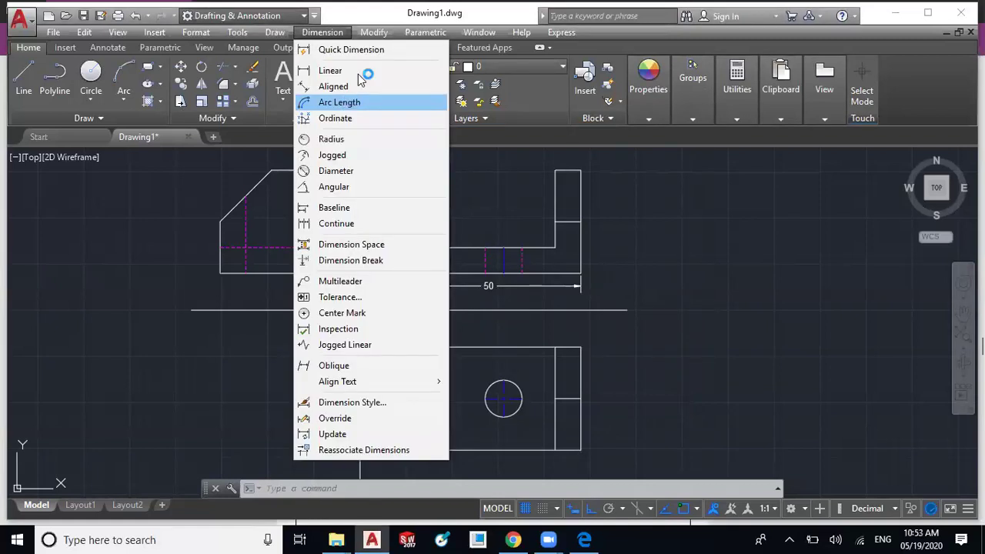
click(359, 73)
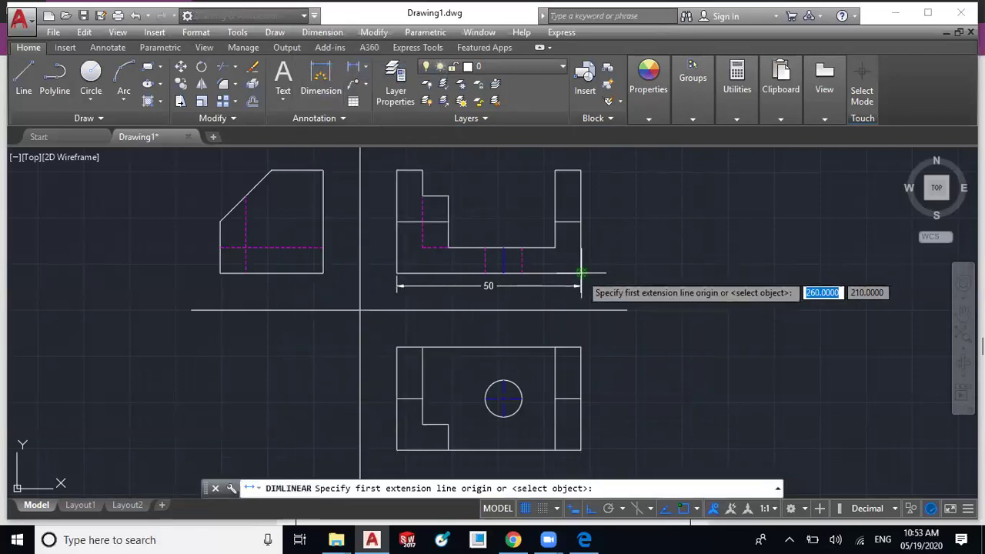
click(580, 223)
click(581, 223)
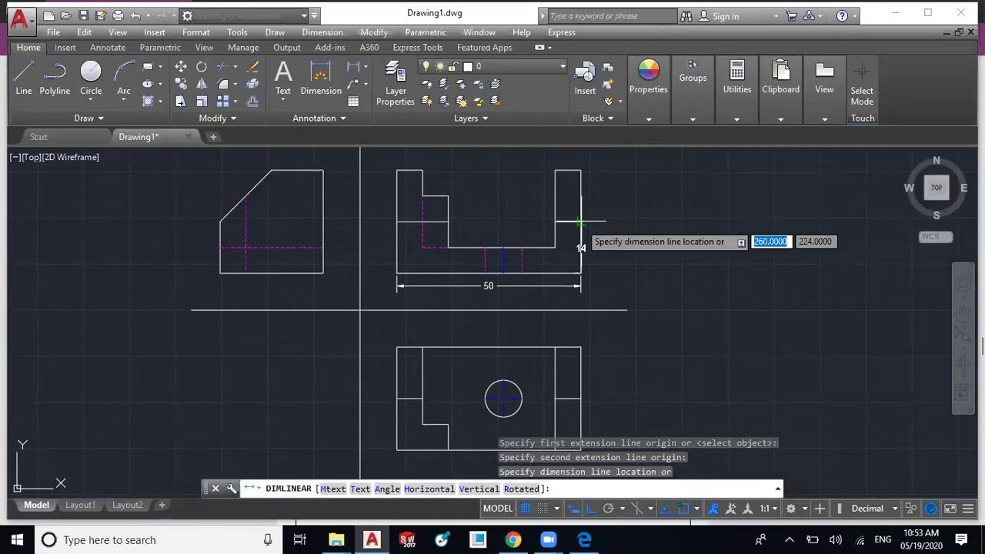
click(598, 231)
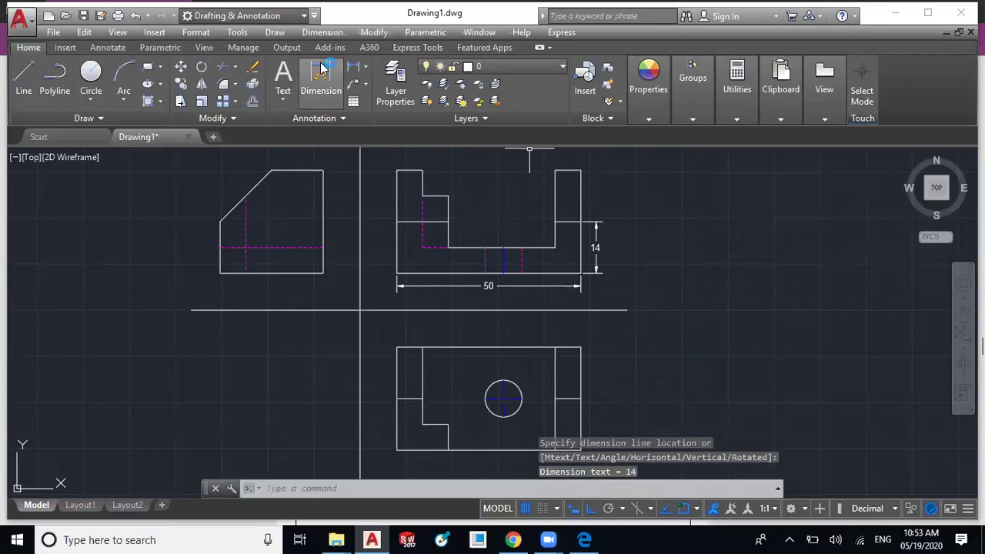
- Continue the vertical dimension up to the top-right corner of the front view's right upright
key(alt+n)
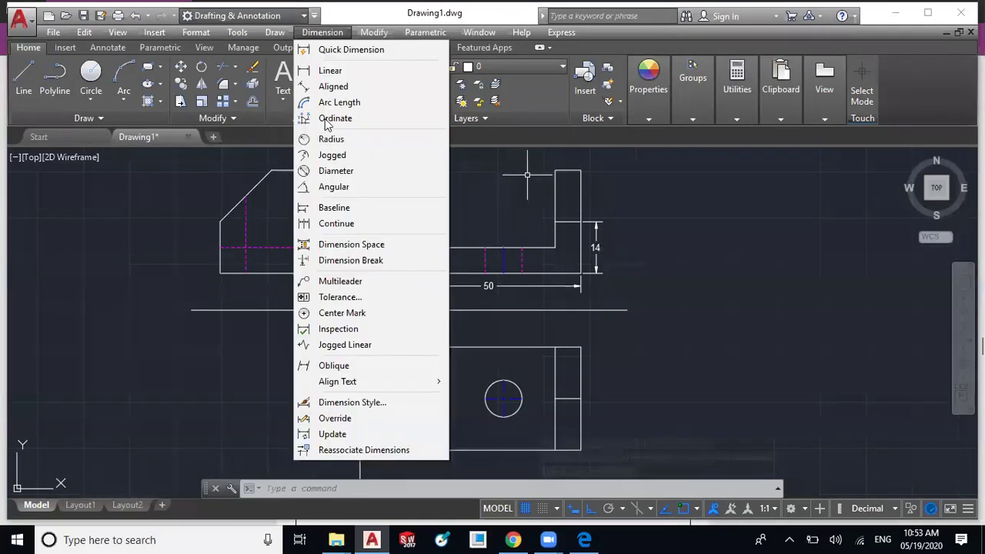
click(354, 224)
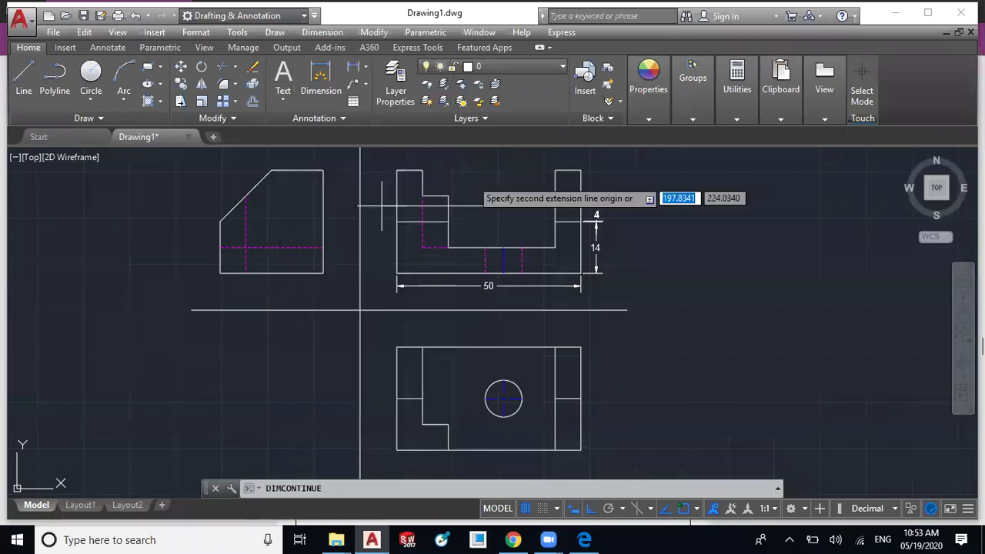
click(577, 169)
key(Escape)
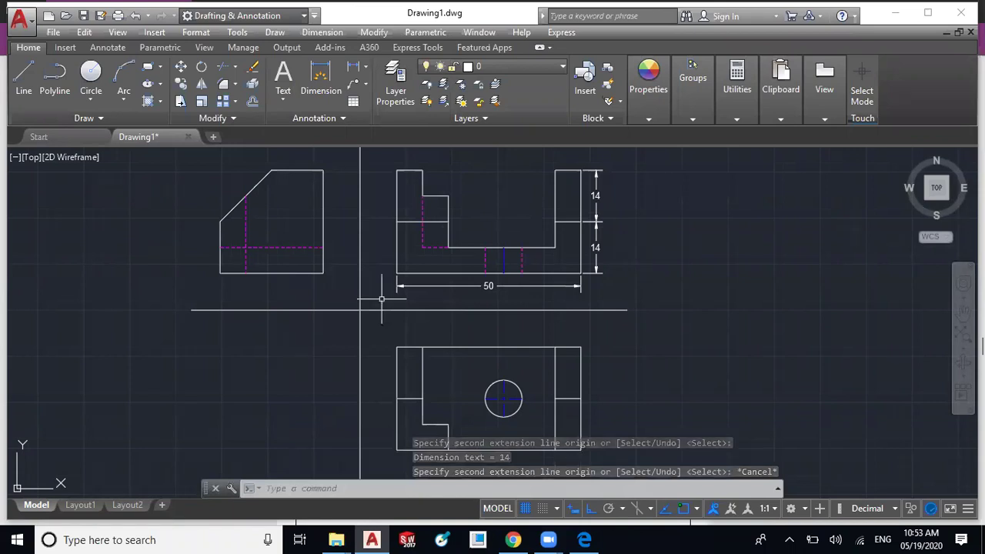
- Add a diameter dimension to the circle in the top view, with its text placed above the view
click(338, 32)
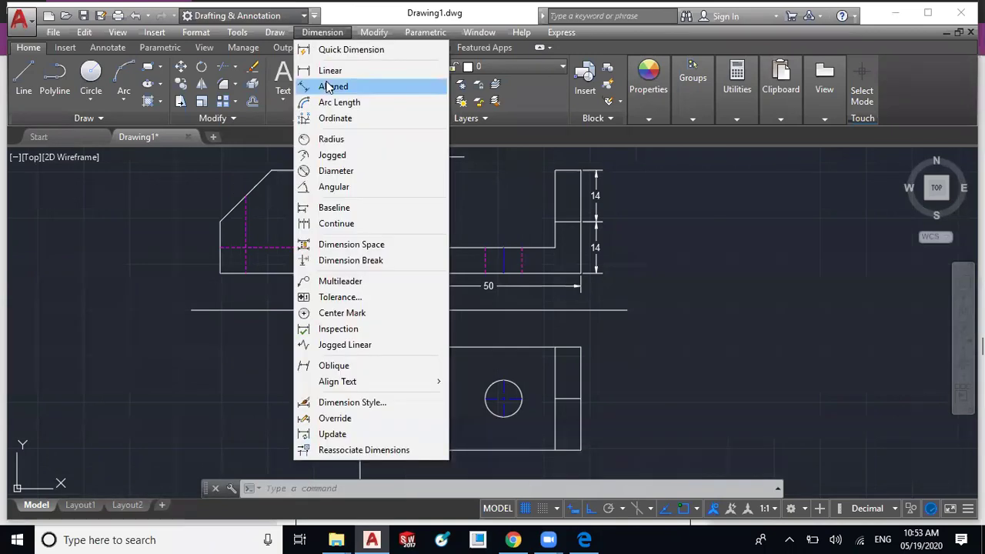
click(361, 170)
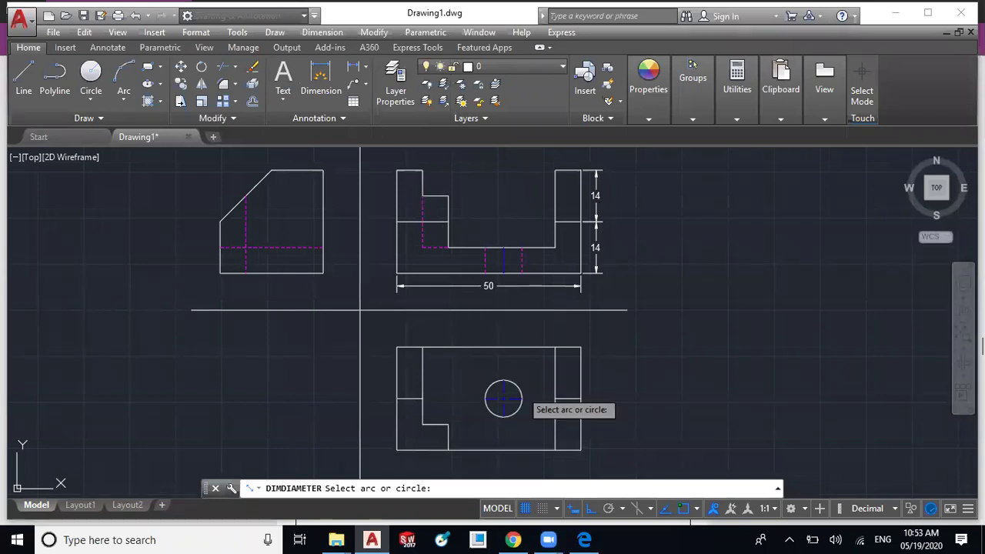
click(522, 398)
click(542, 330)
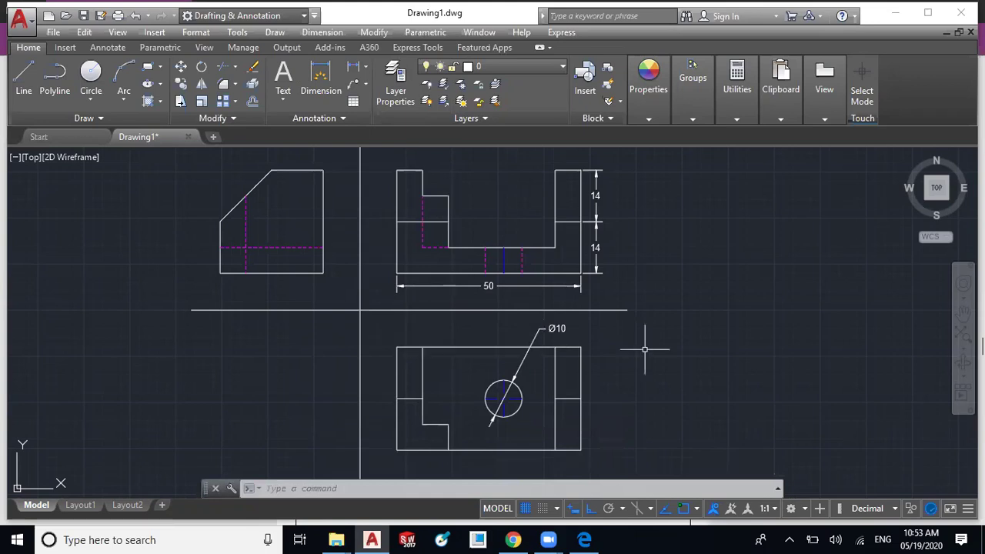
- Try a horizontal linear dimension across the full upper edge of the top view, and delete it again
click(393, 91)
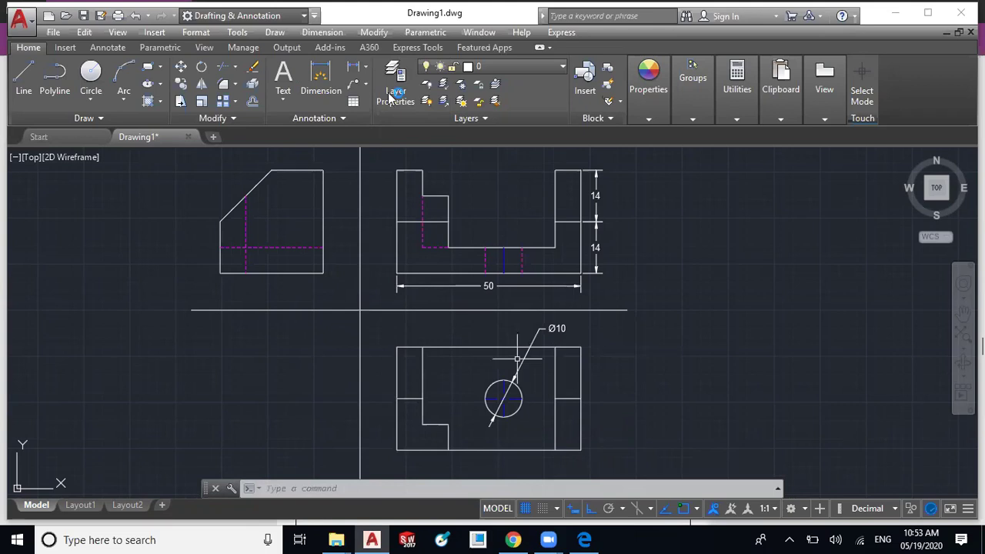
click(322, 32)
click(330, 70)
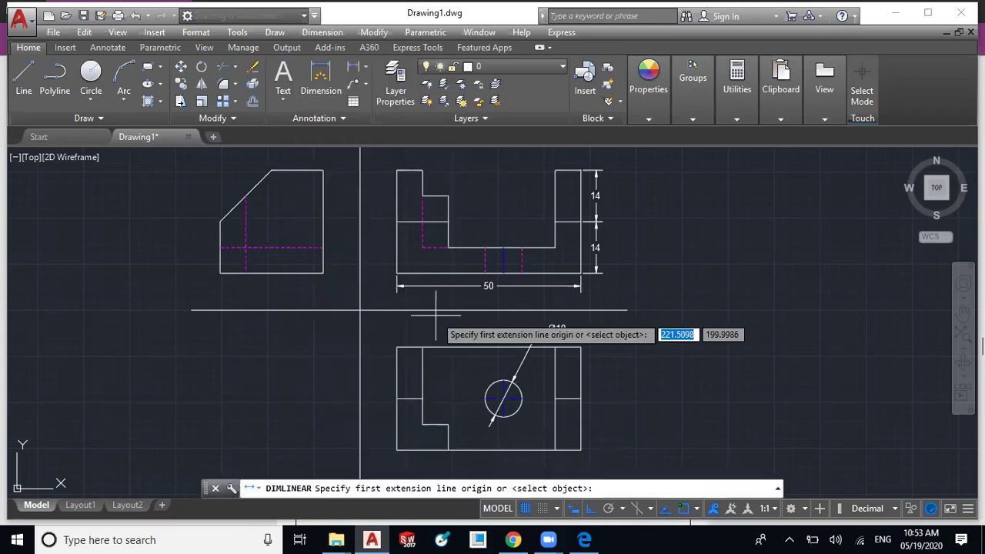
click(396, 347)
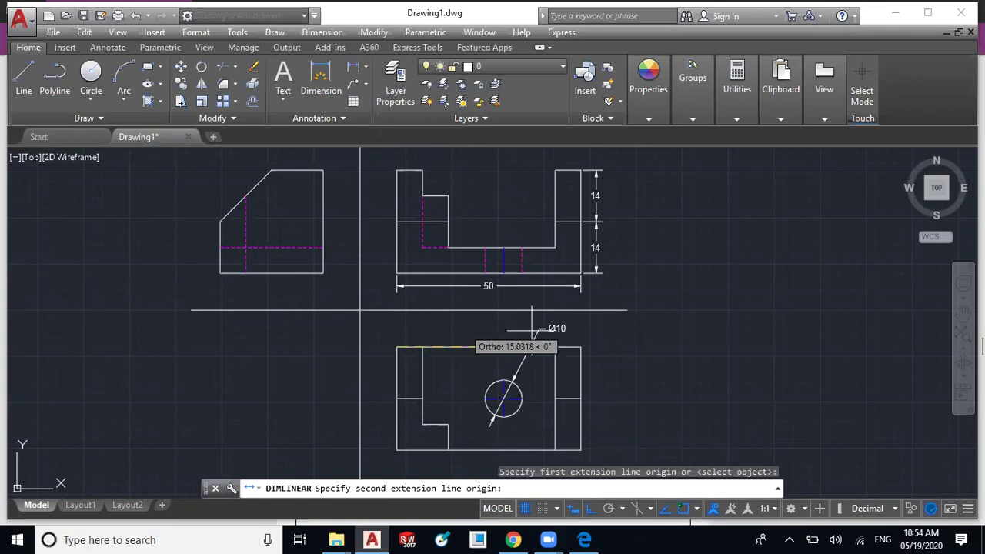
click(581, 347)
click(576, 336)
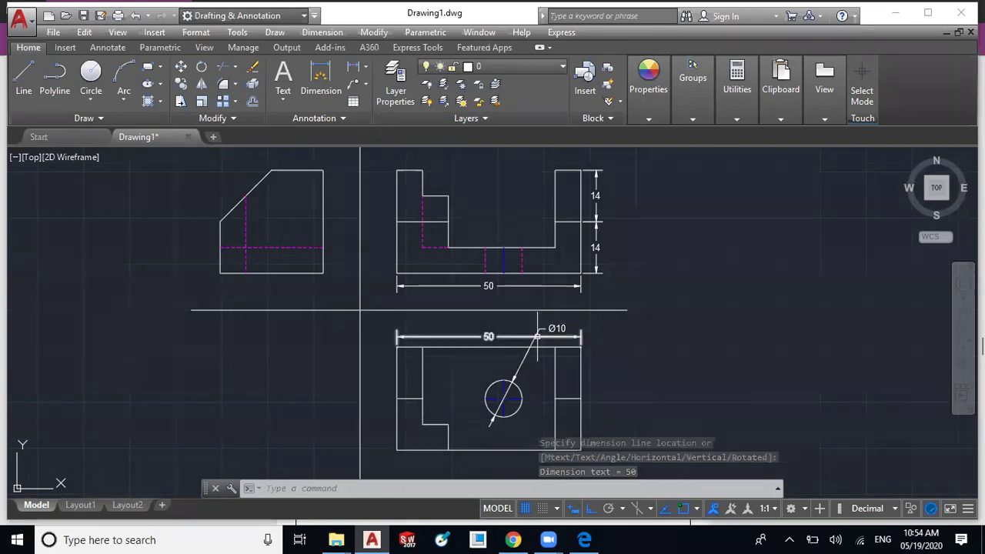
click(502, 336)
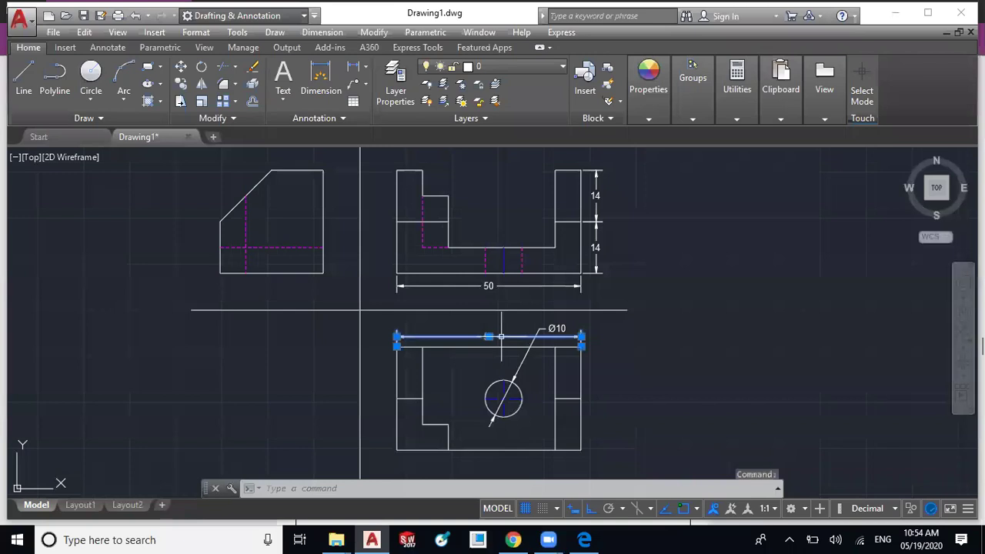
key(Delete)
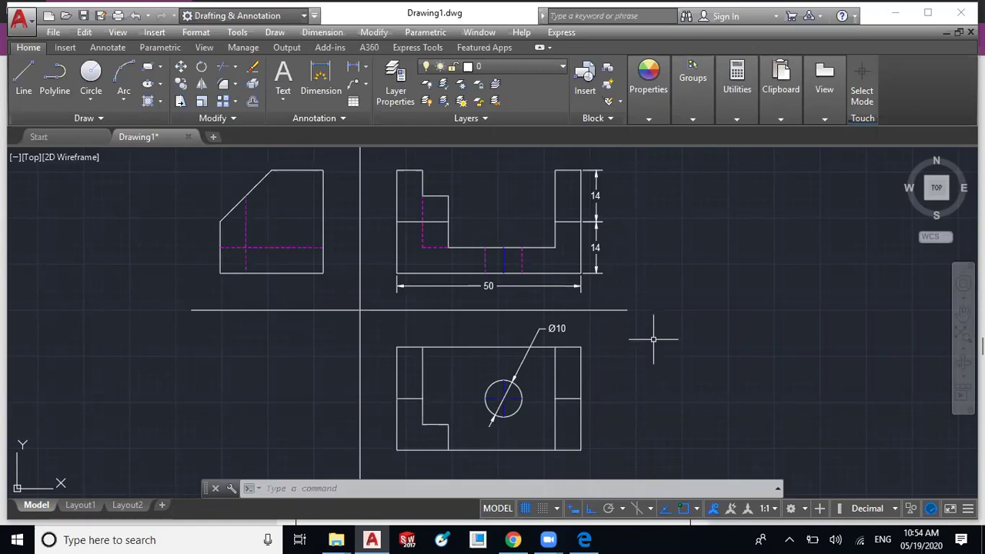
- Add the single-line text "F.V." with height 2 and no rotation, just below the front view's overall width dimension
click(280, 103)
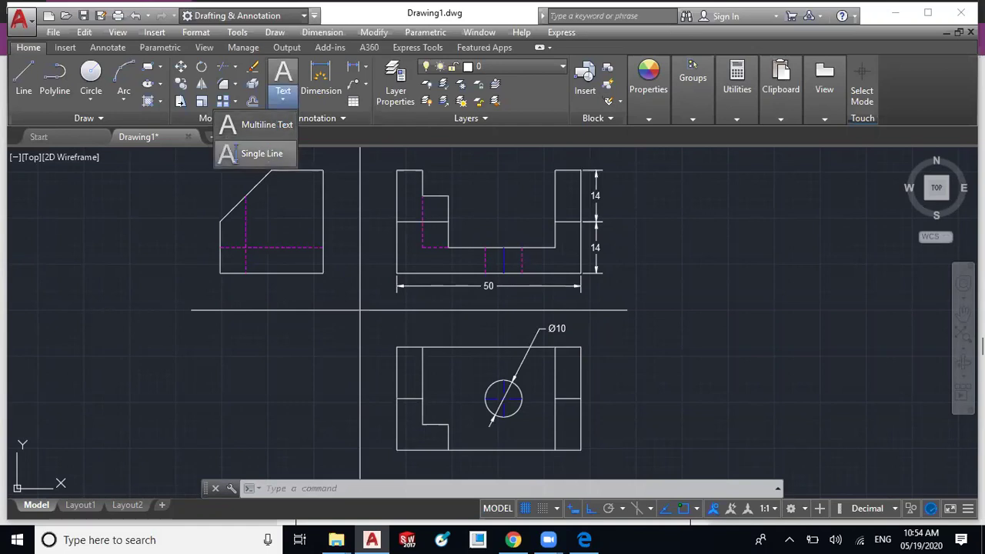
click(255, 153)
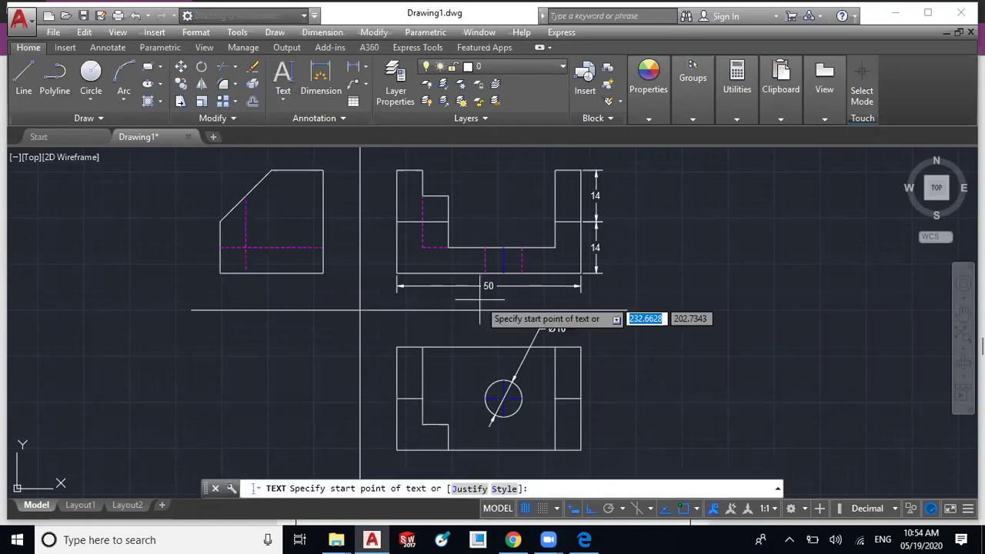
scroll(481, 311, up, 2)
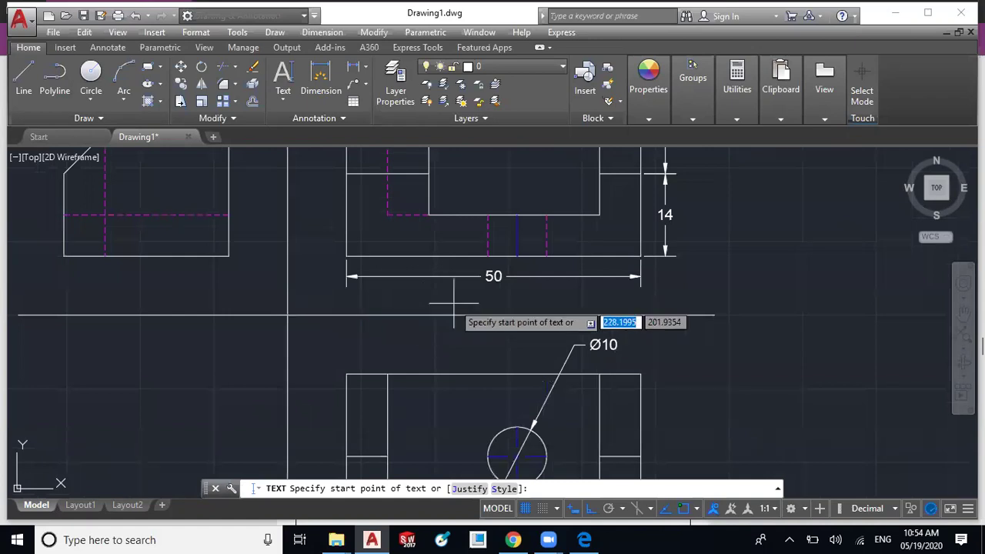
scroll(454, 303, up, 4)
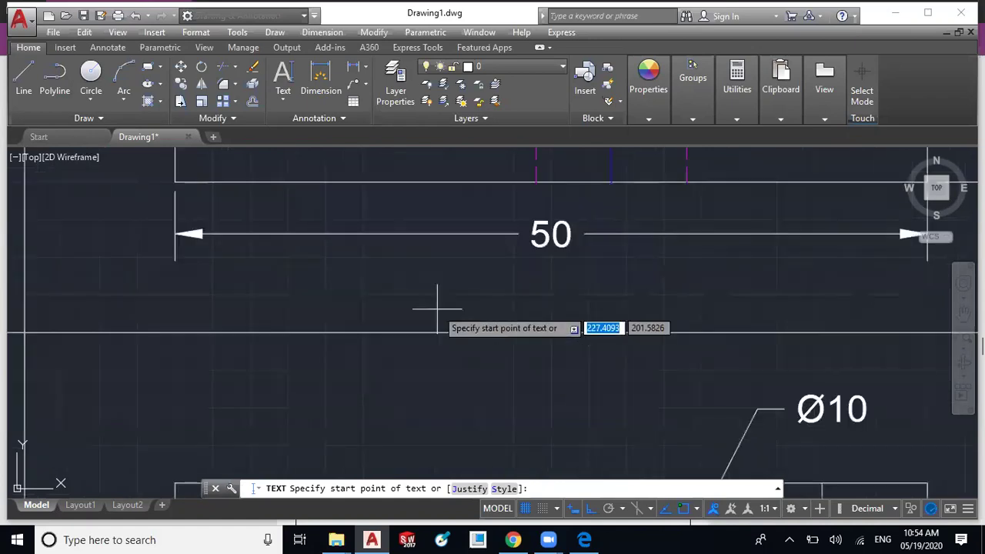
click(437, 309)
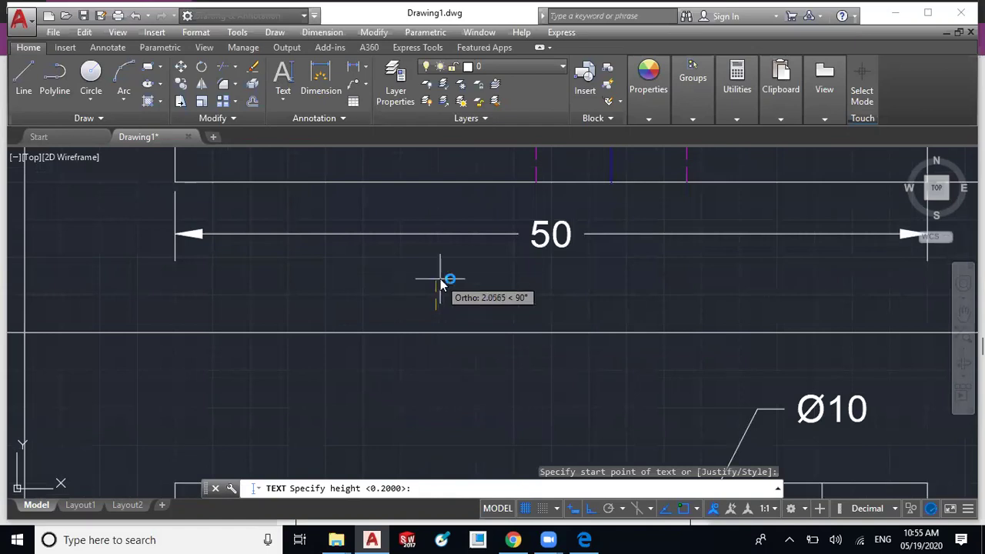
text(2)
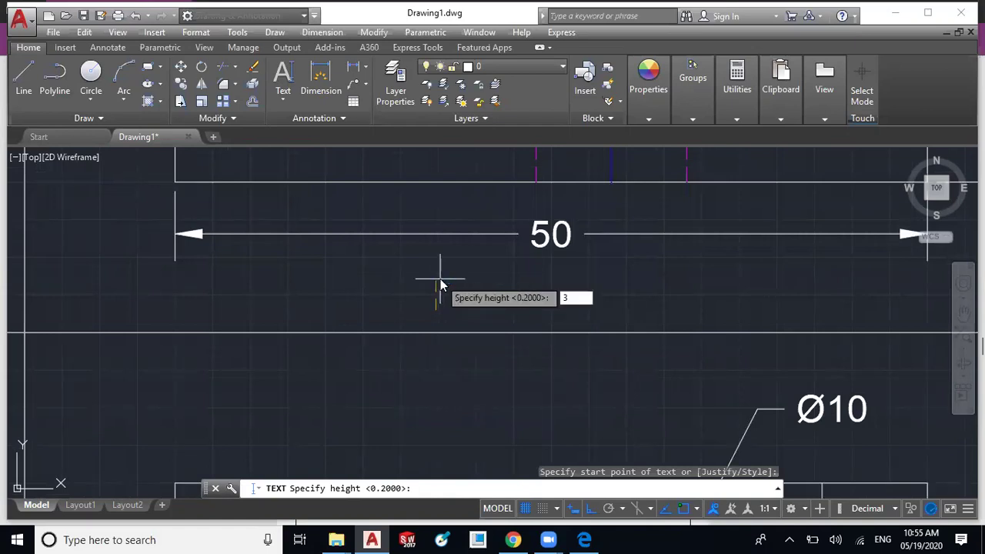
key(Return)
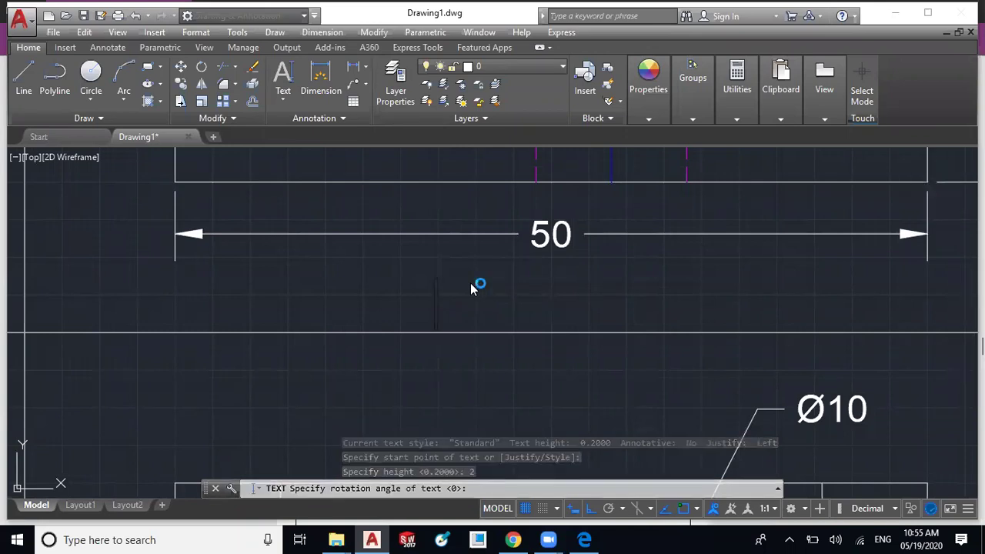
text(f)
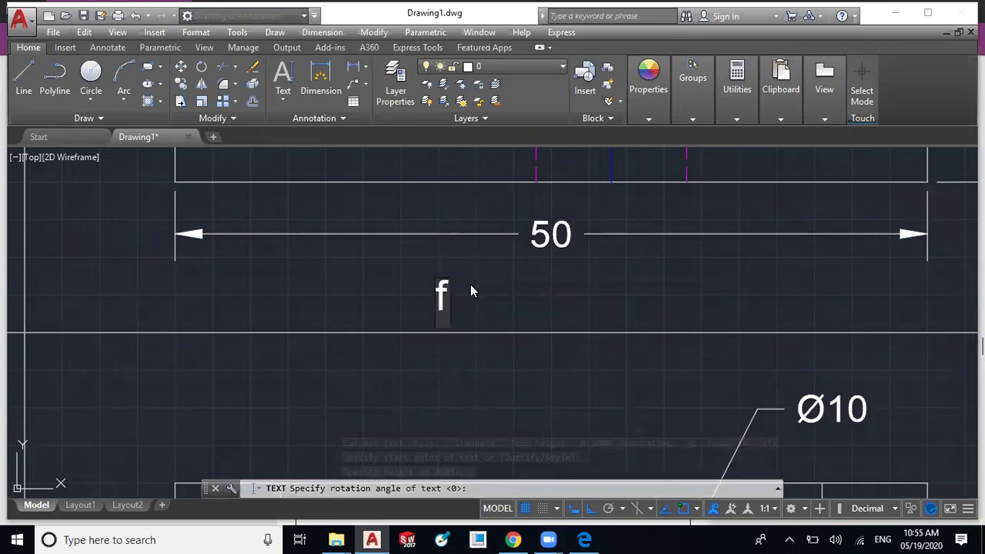
key(BackSpace)
text(F.V)
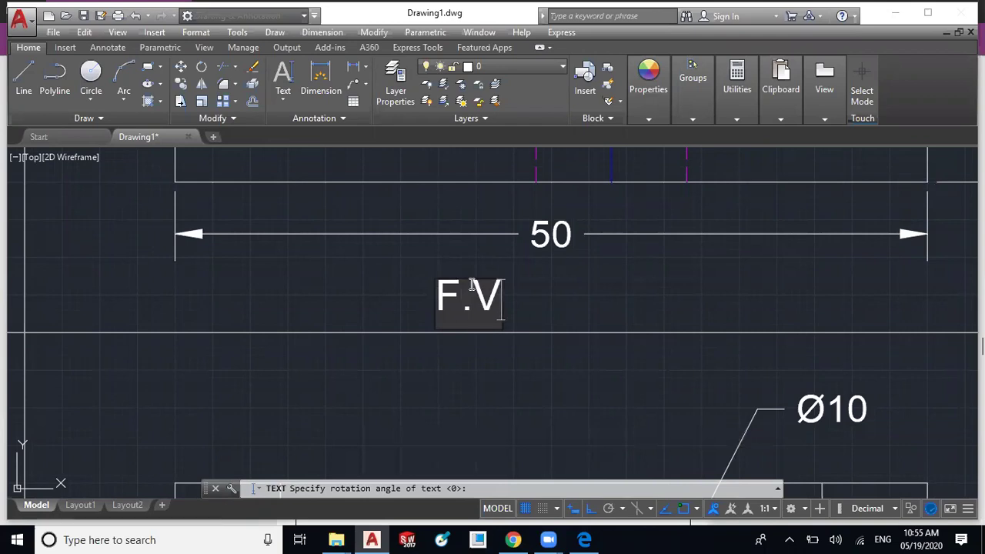
text(.)
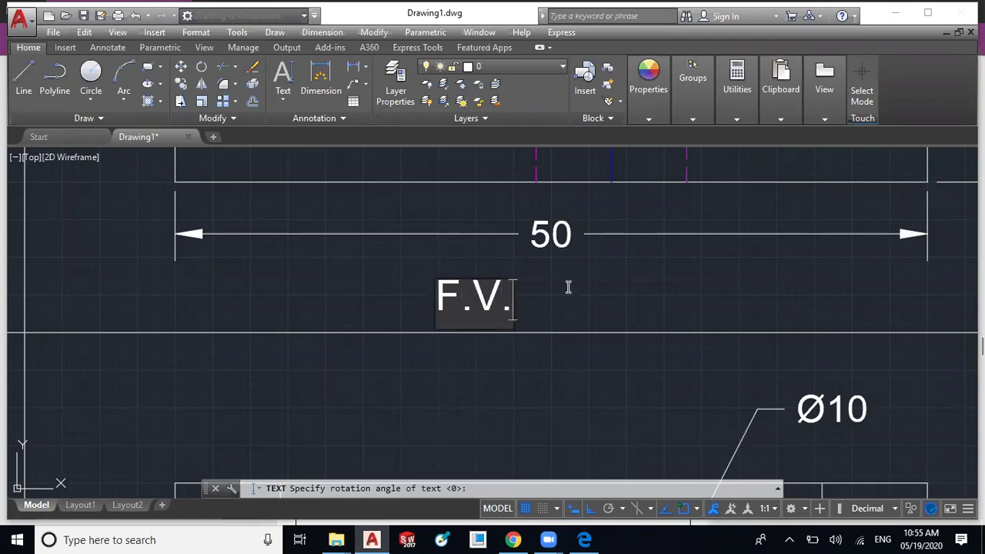
key(Return)
key(Return)
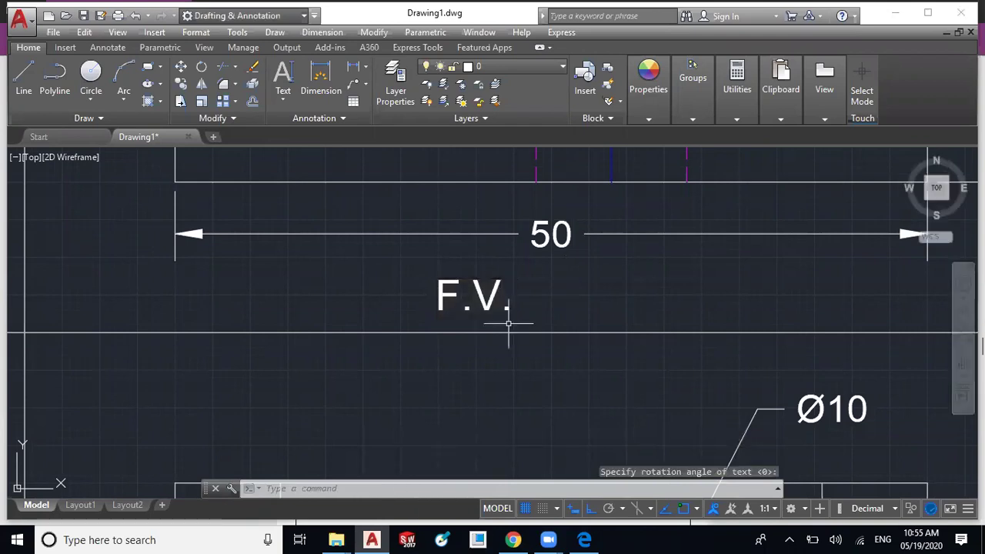
- Move the F.V. label horizontally to the right so it sits under the text of the front view's width dimension
scroll(508, 324, down, 6)
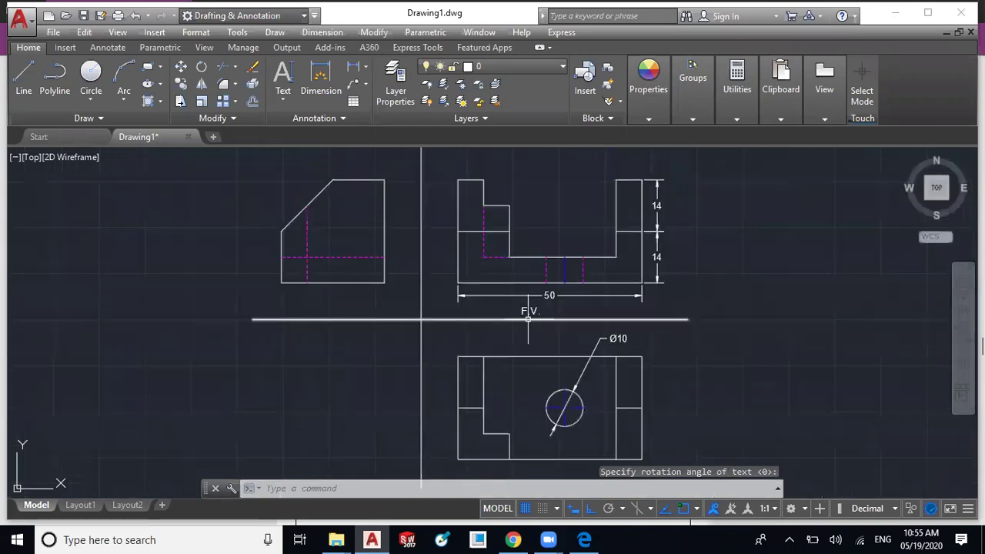
click(523, 319)
click(523, 312)
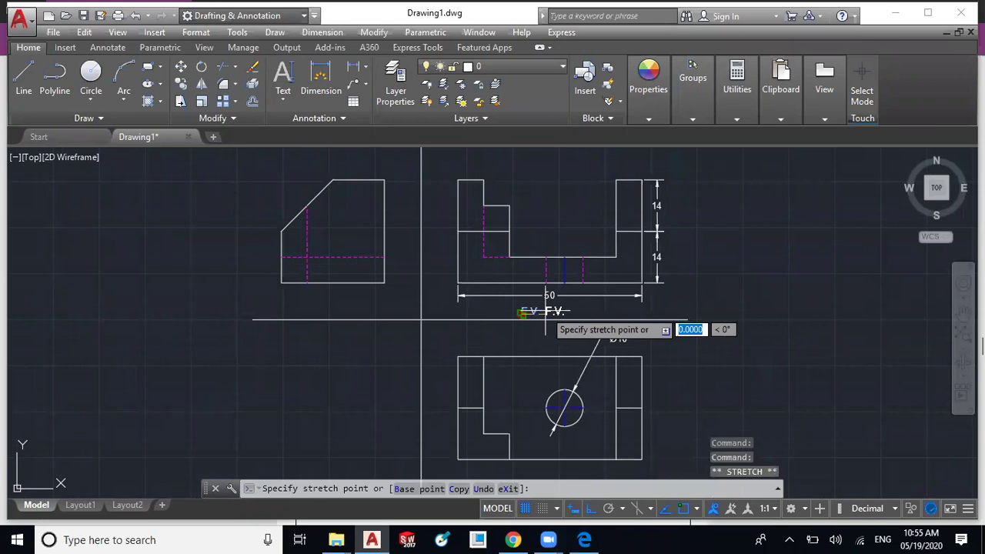
click(549, 312)
key(Escape)
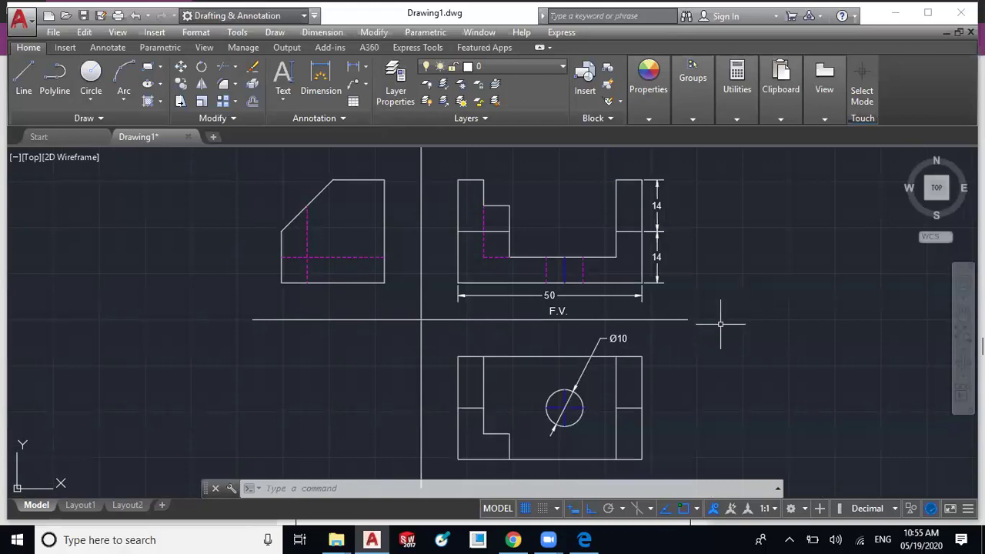
- Insert an empty Standard-style table with 2 columns and 6 data rows in the free space to the right of the top view
scroll(757, 396, down, 2)
mouse_move(758, 396)
middle_down()
mouse_move(596, 390)
mouse_move(574, 375)
middle_up()
scroll(574, 375, up, 2)
scroll(574, 375, down, 2)
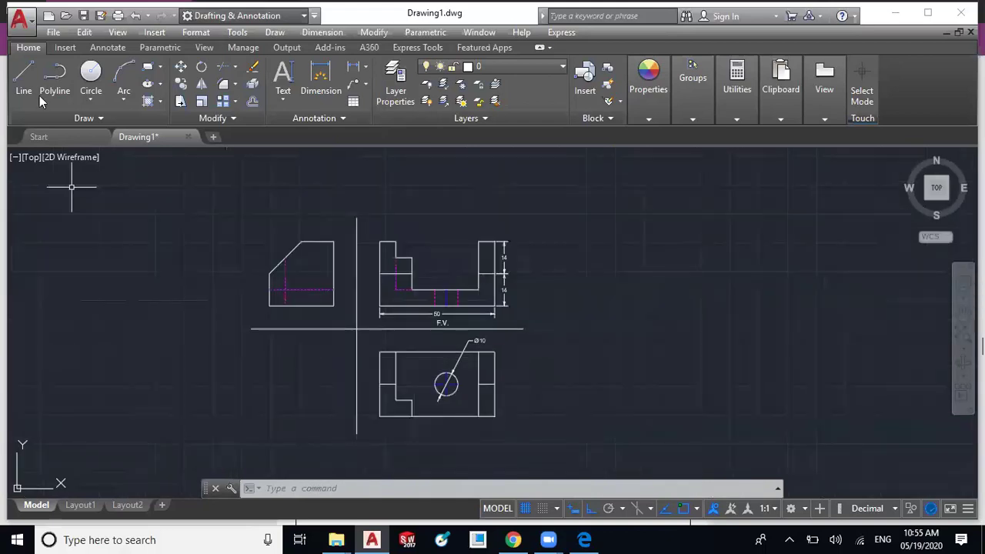
click(30, 29)
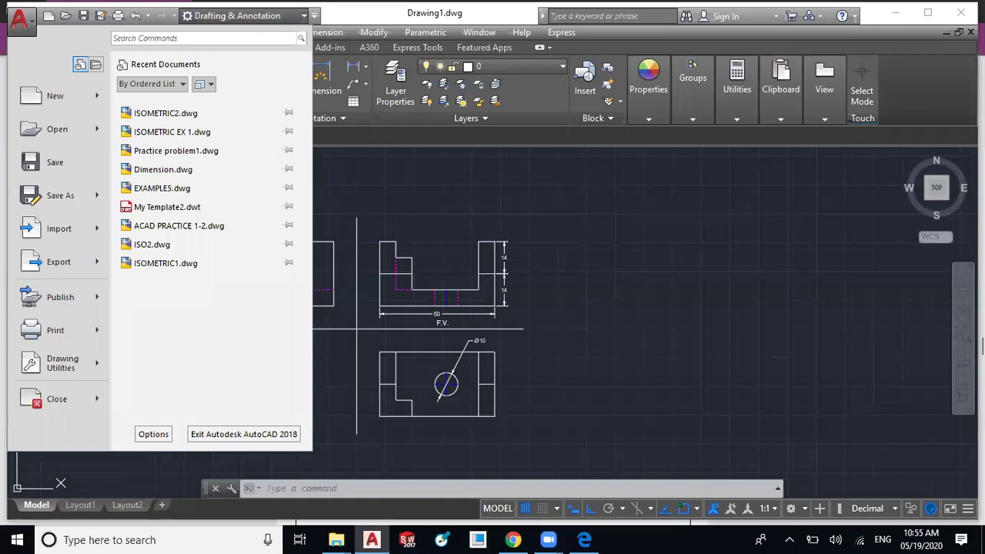
click(274, 117)
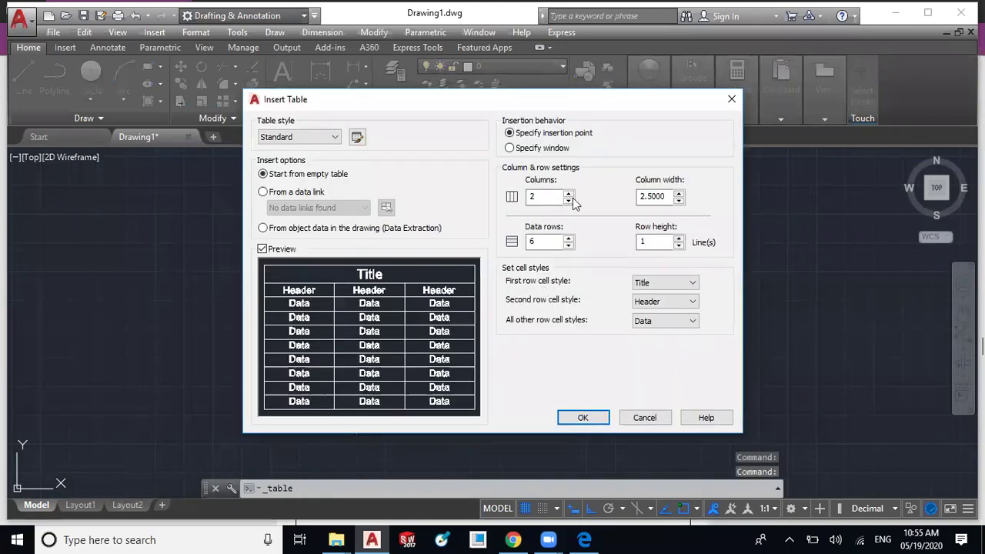
click(581, 420)
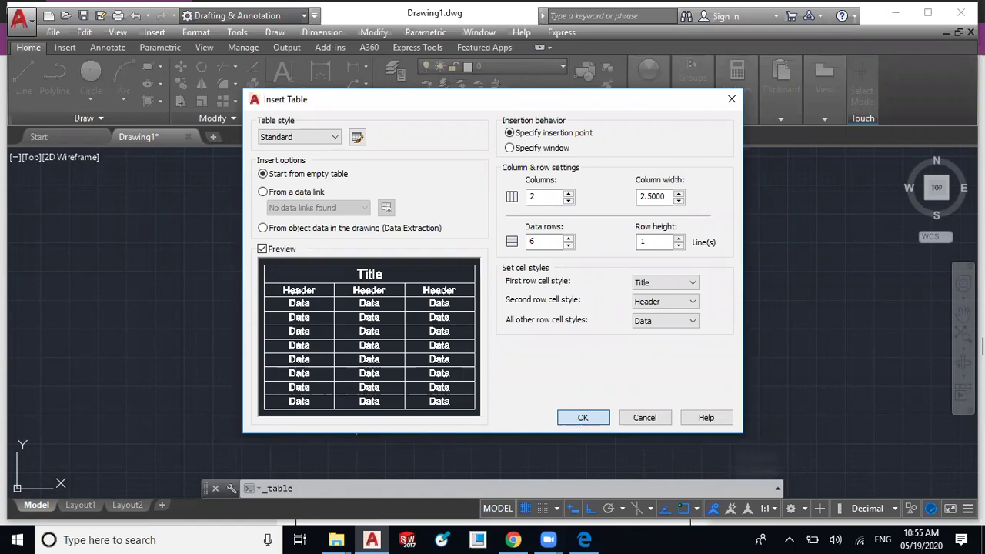
click(568, 417)
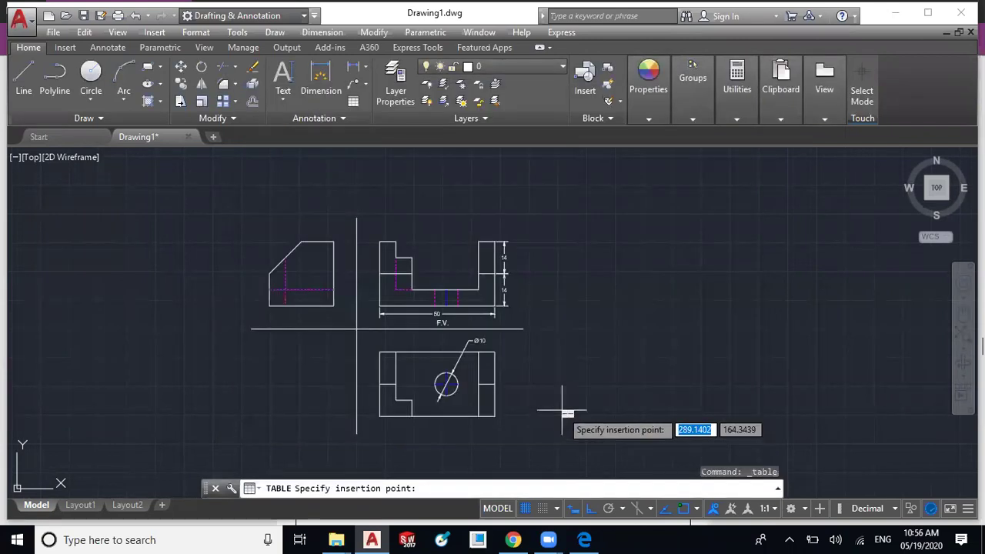
click(637, 405)
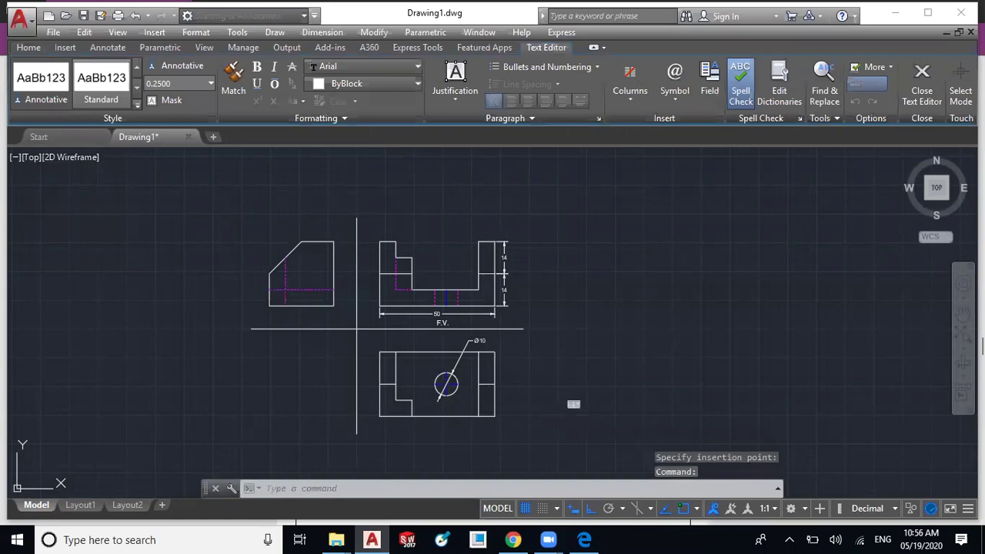
- Select the new table and stretch it from its lower-right corner, first in width and then in height
scroll(602, 421, up, 4)
scroll(612, 422, up, 2)
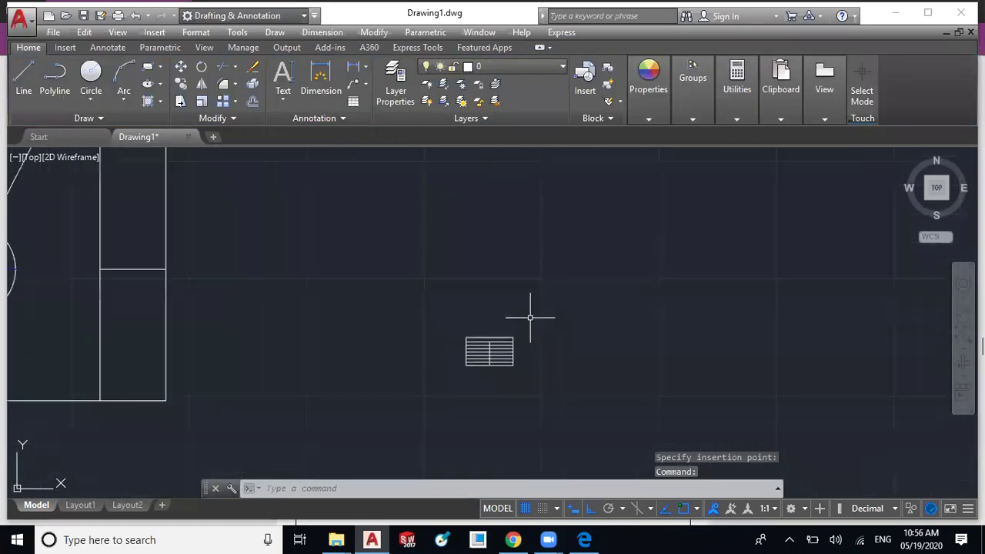
click(530, 317)
click(480, 402)
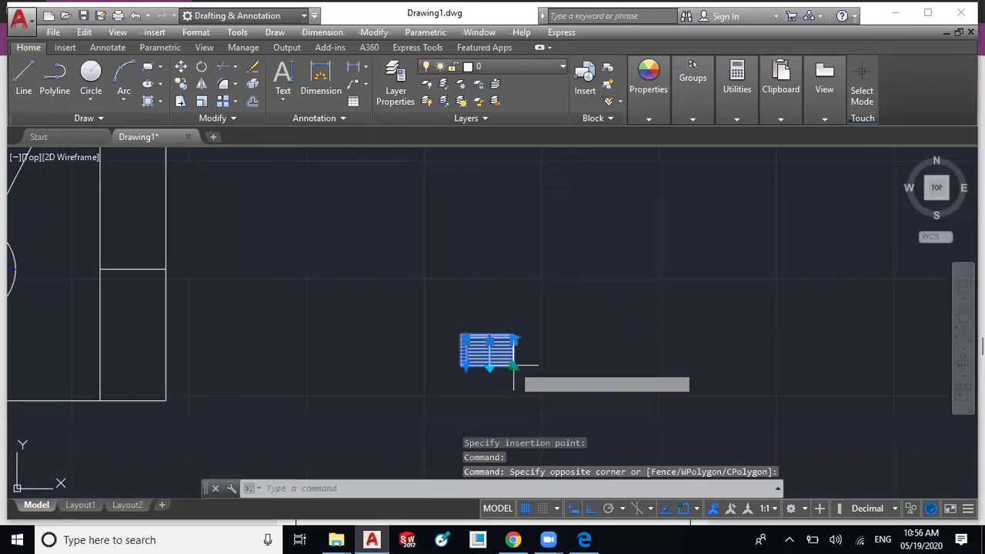
click(513, 366)
click(695, 392)
click(695, 365)
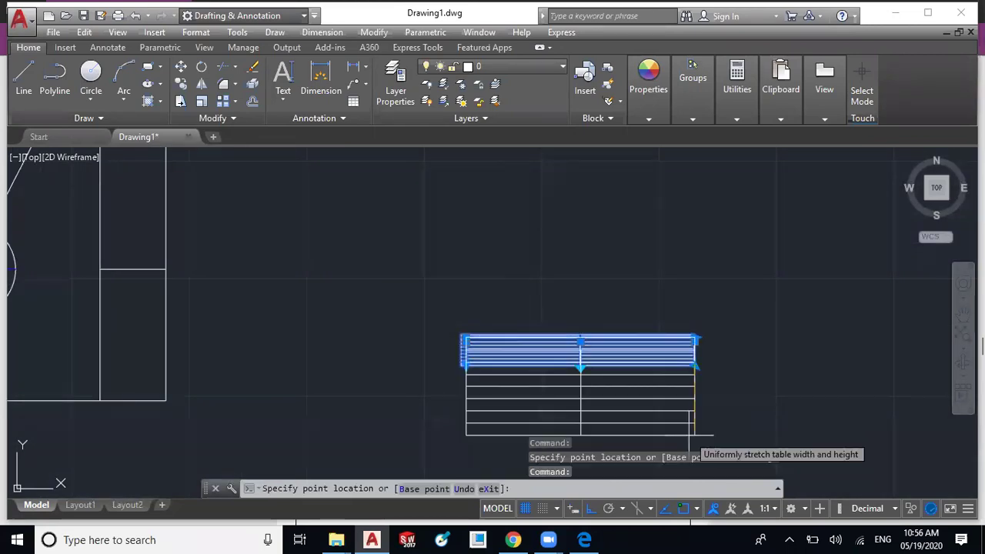
click(691, 435)
- Stretch the table from its lower-right corner to a width of about 39, then make its rows taller
scroll(732, 363, down, 2)
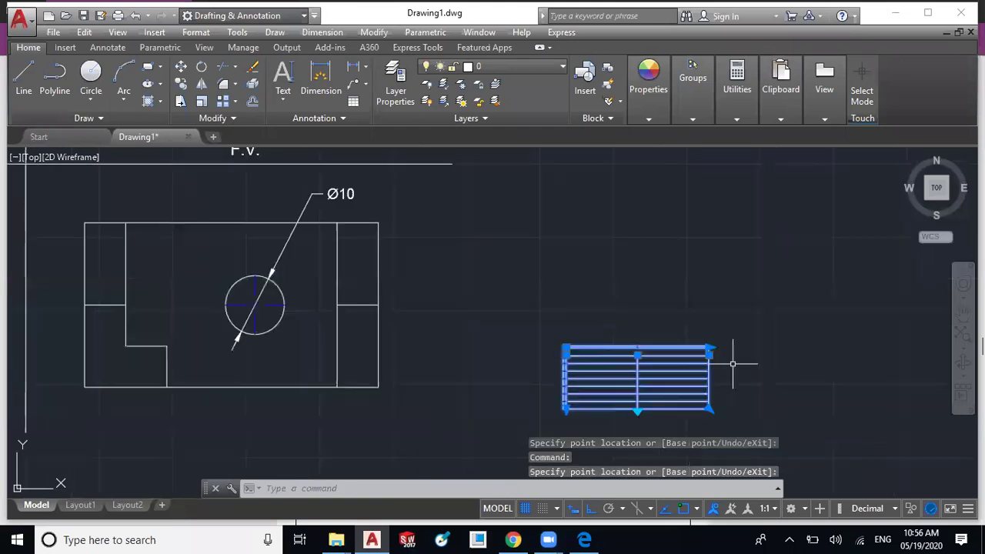
click(709, 410)
click(796, 413)
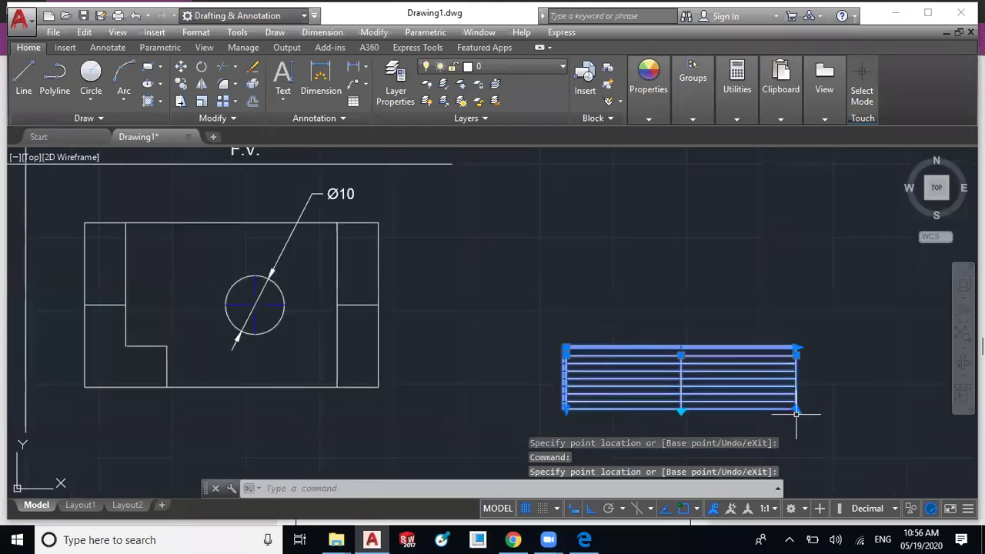
click(797, 413)
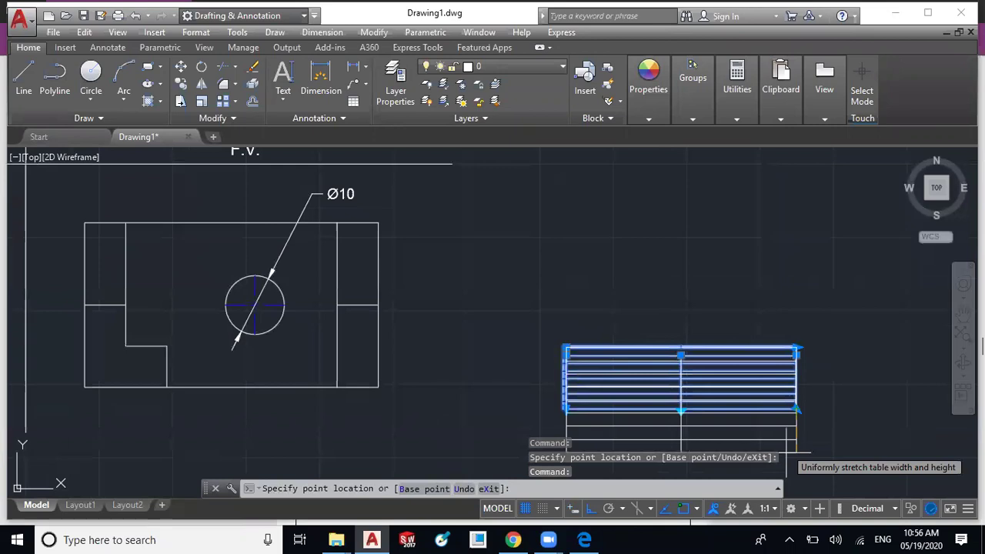
key(Escape)
scroll(596, 246, down, 2)
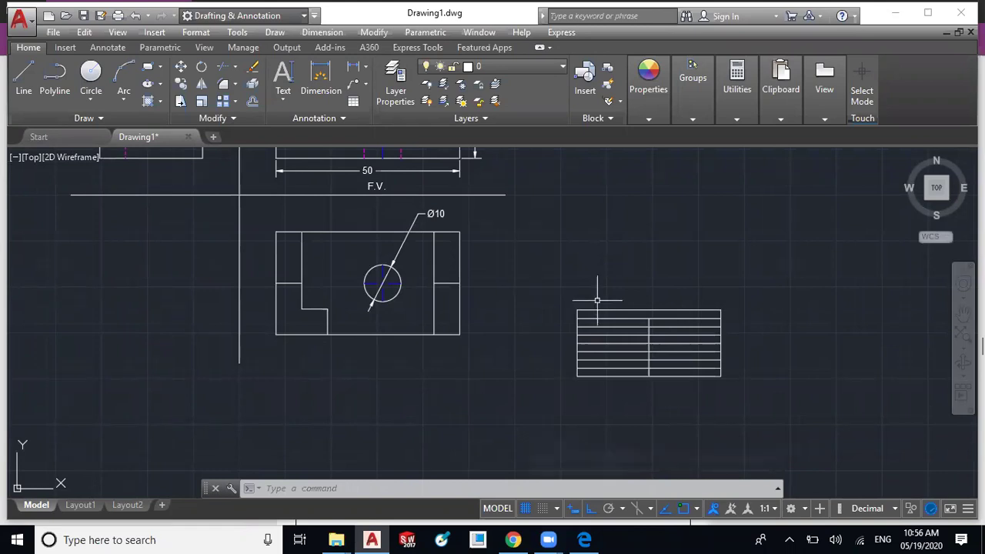
scroll(629, 285, down, 2)
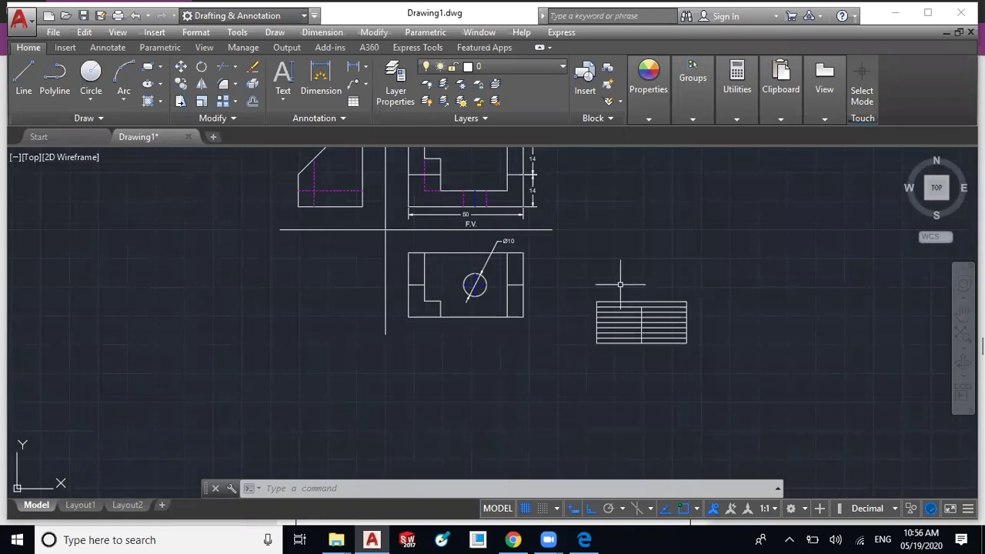
- Select the table and try to adjust its height with the table-break grip at the middle of its lower edge
scroll(621, 284, up, 2)
click(695, 271)
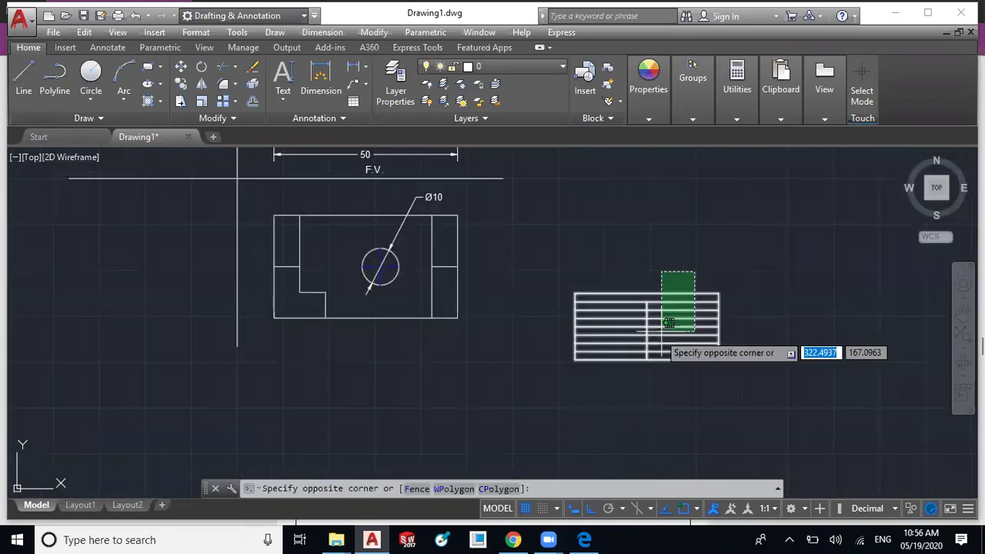
click(669, 323)
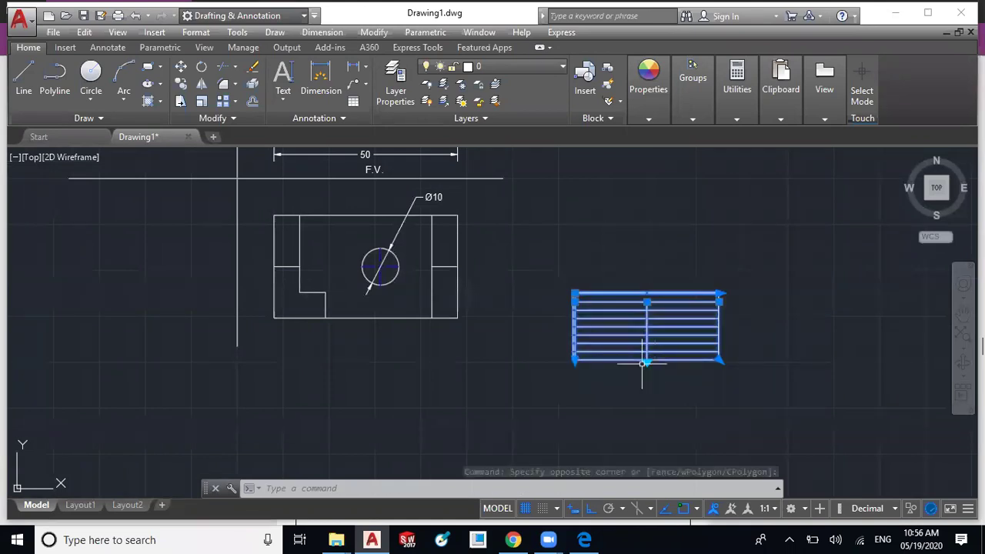
click(646, 362)
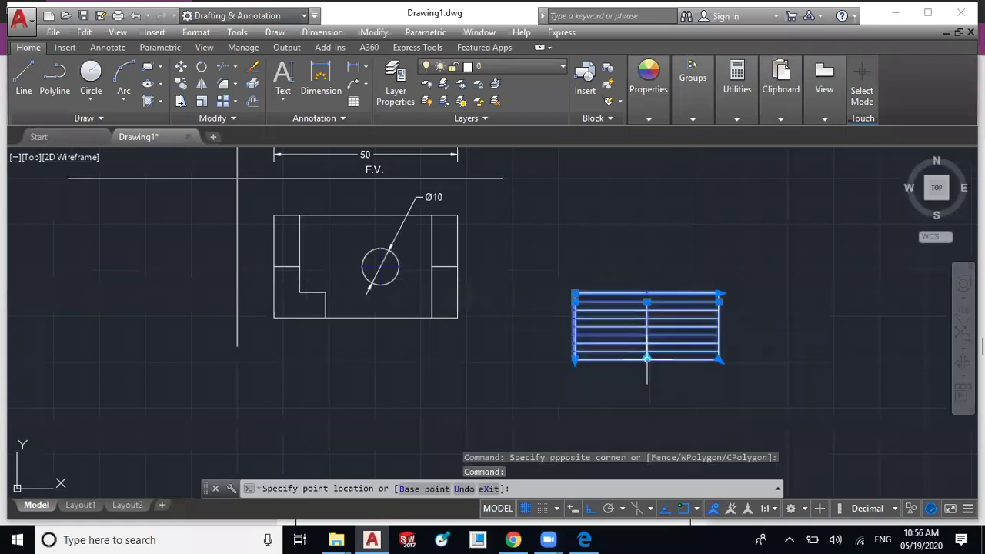
click(646, 359)
key(Escape)
- Reselect the table and stretch it downward from its lower-right corner to a height of about 28.5
click(741, 271)
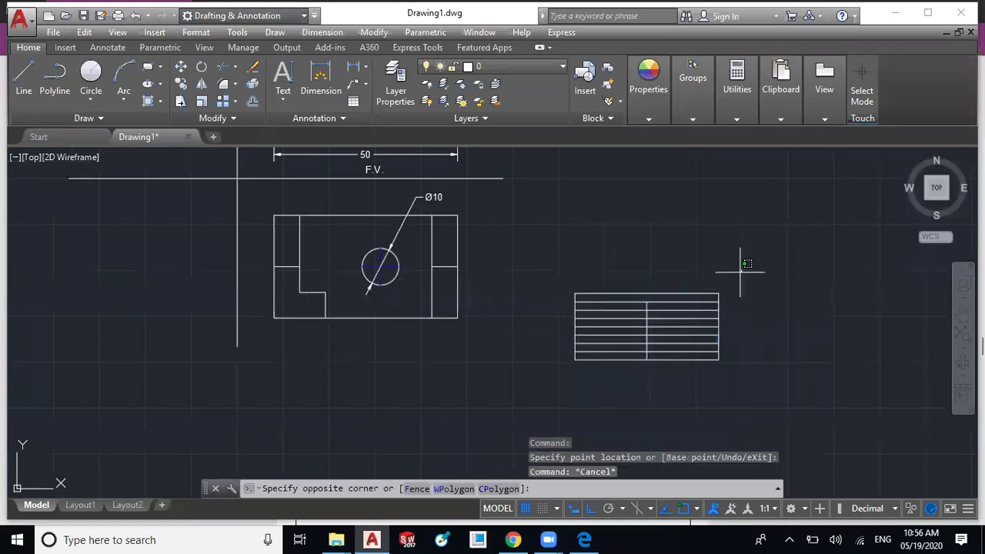
click(712, 365)
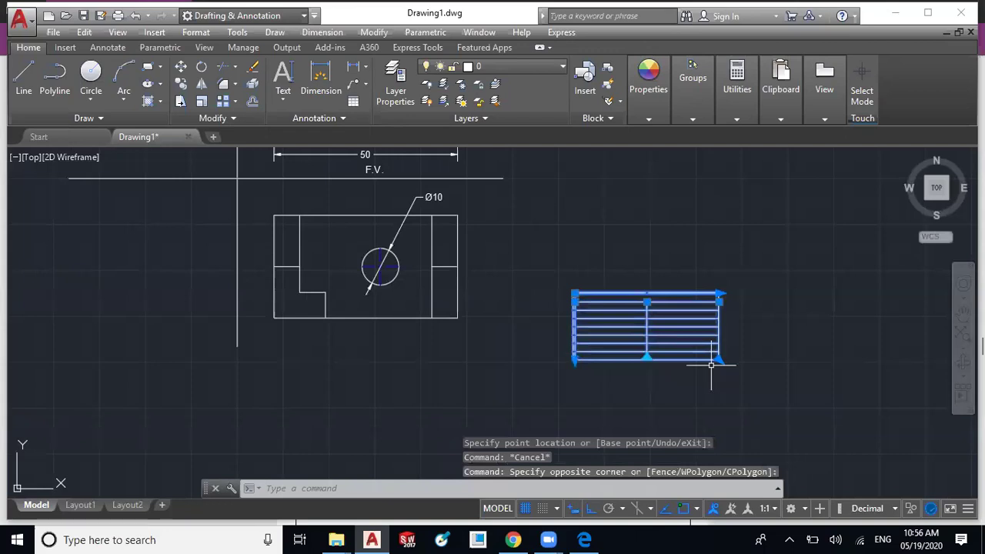
click(717, 360)
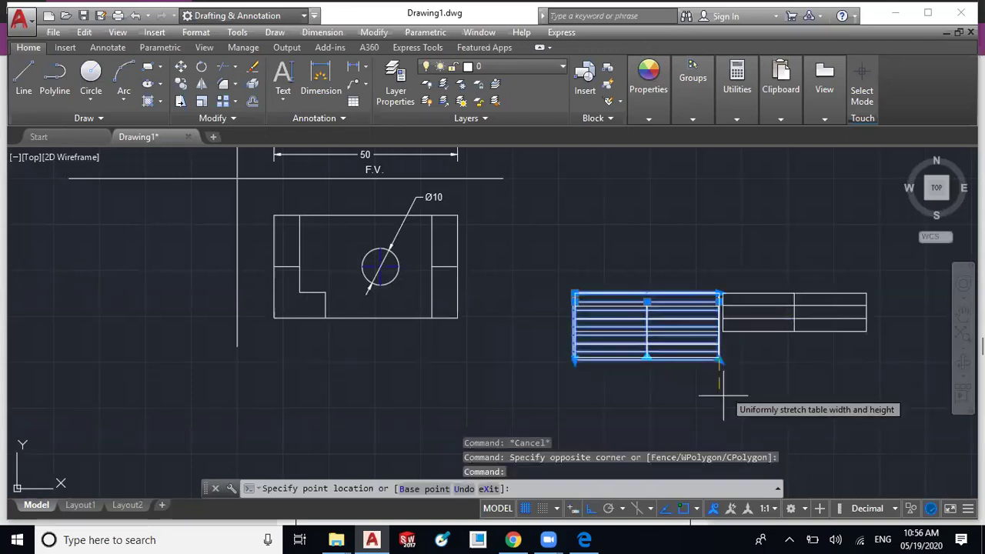
key(Escape)
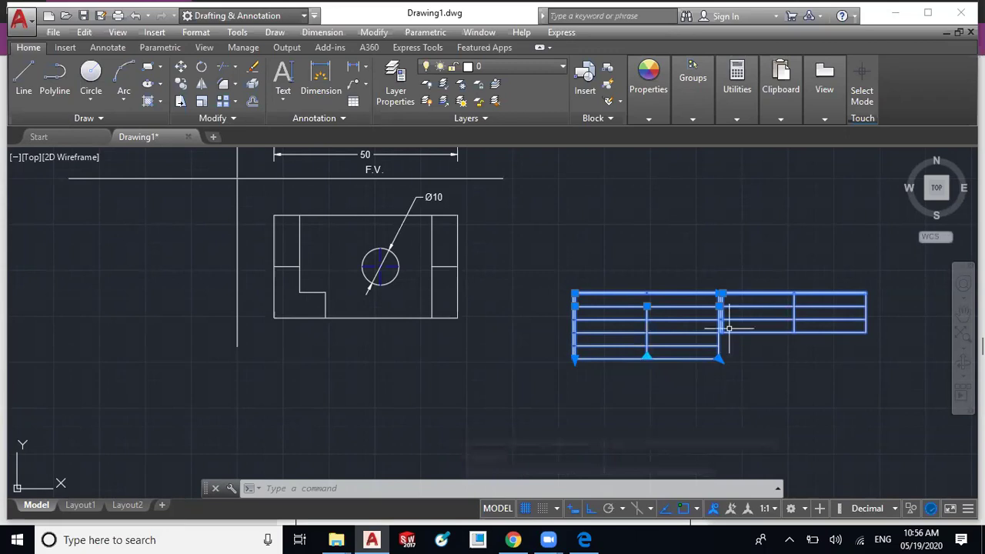
- Disable table breaks in the table's properties so all rows form one block, and close the properties
right_click(659, 352)
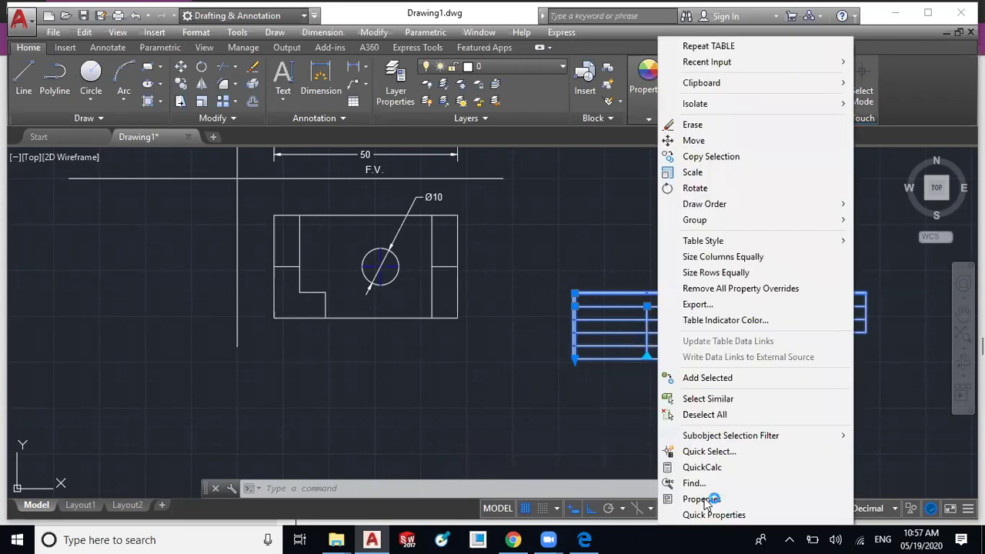
click(702, 500)
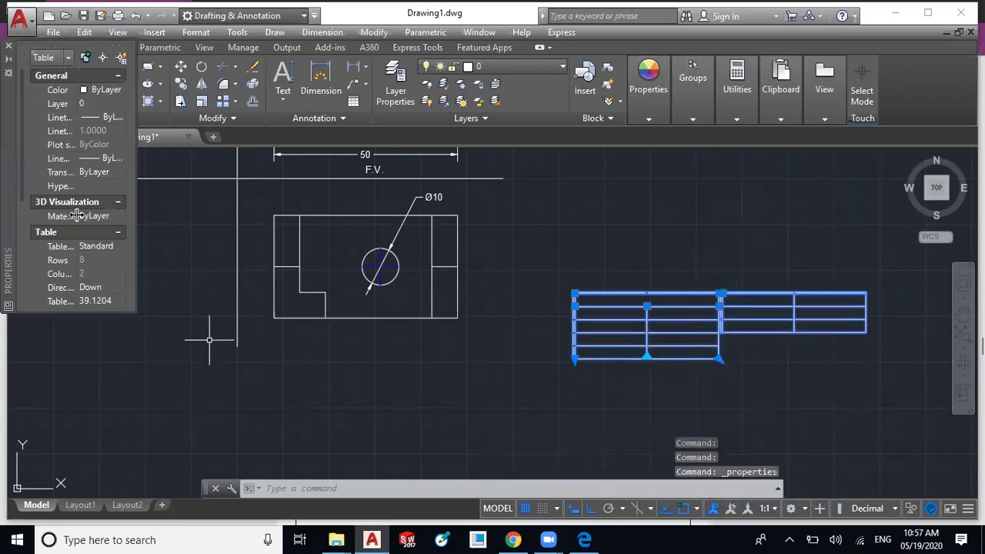
scroll(77, 217, down, 3)
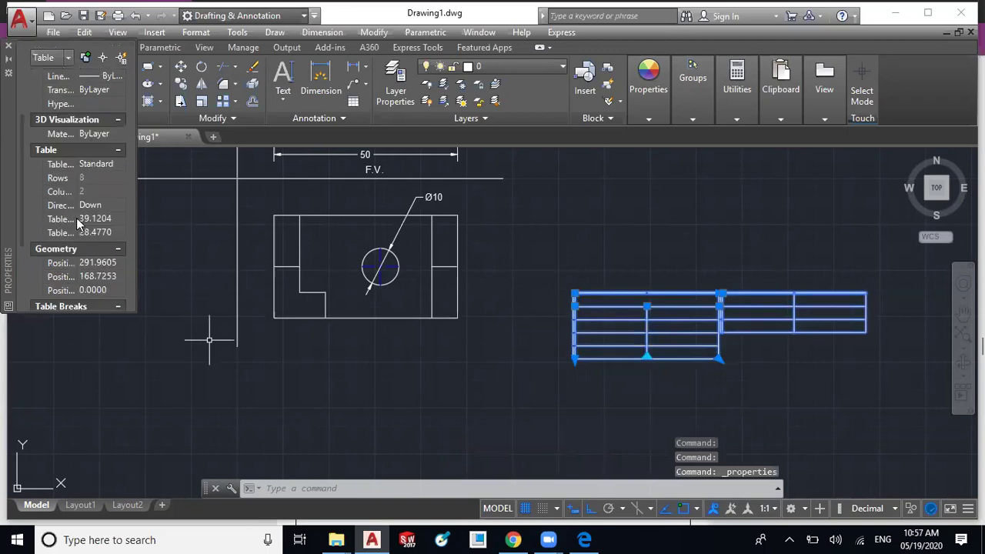
scroll(73, 223, down, 3)
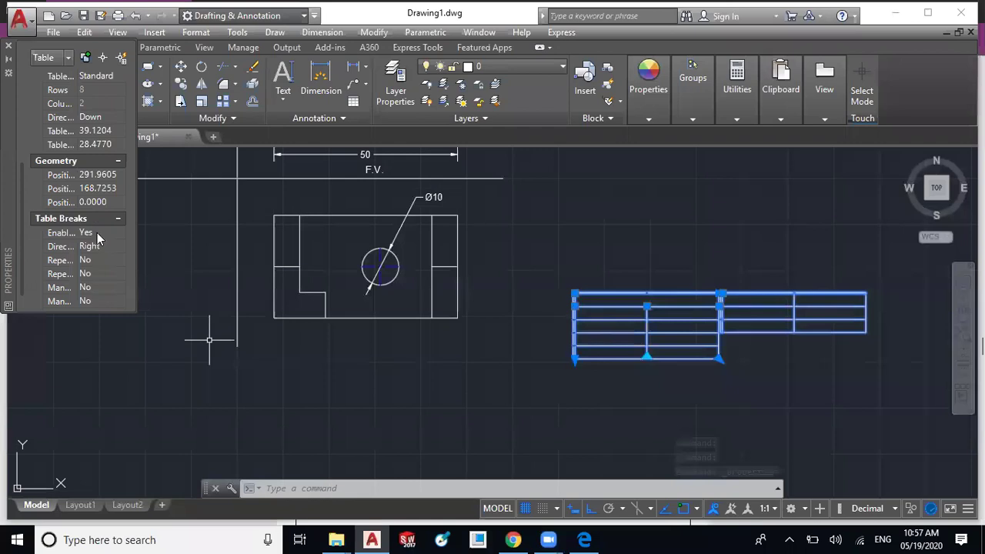
click(91, 234)
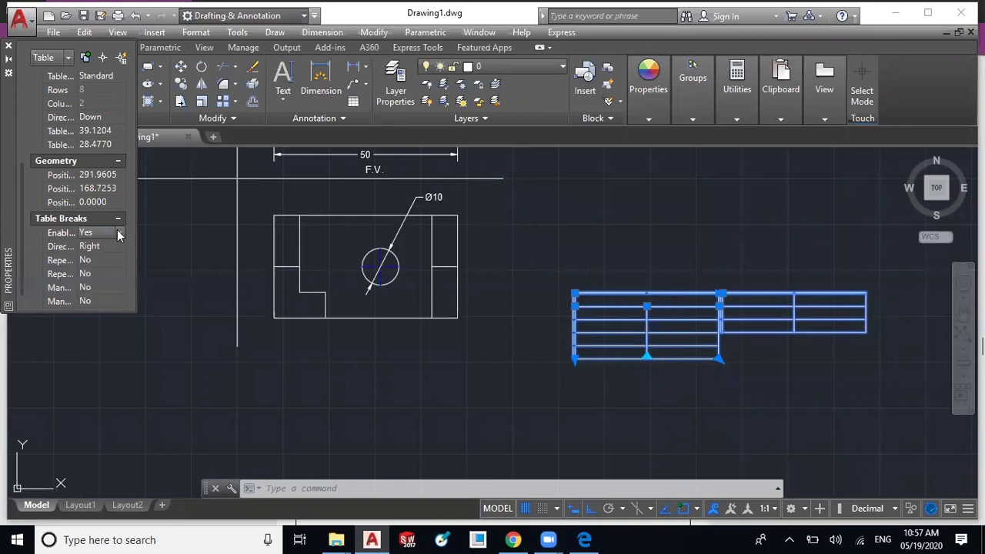
click(98, 261)
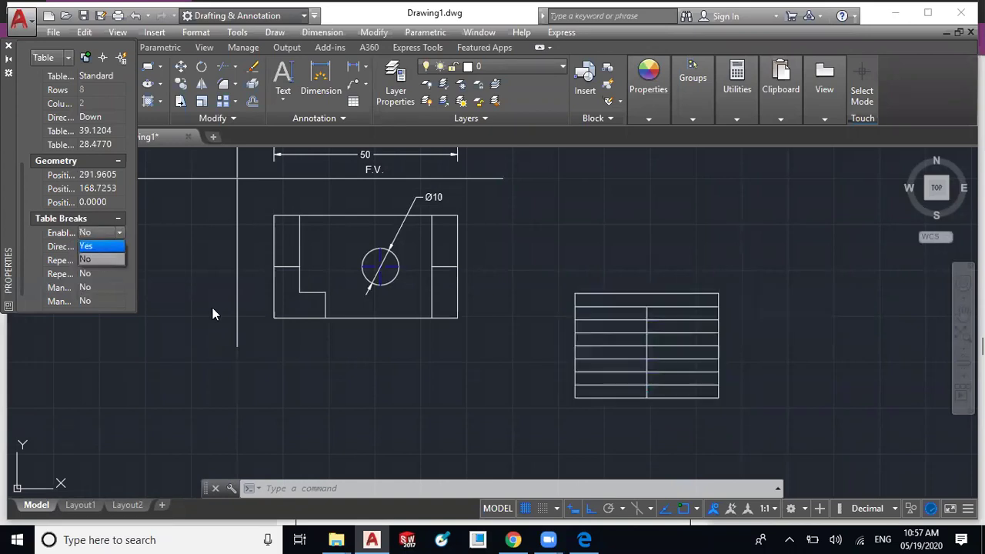
click(85, 259)
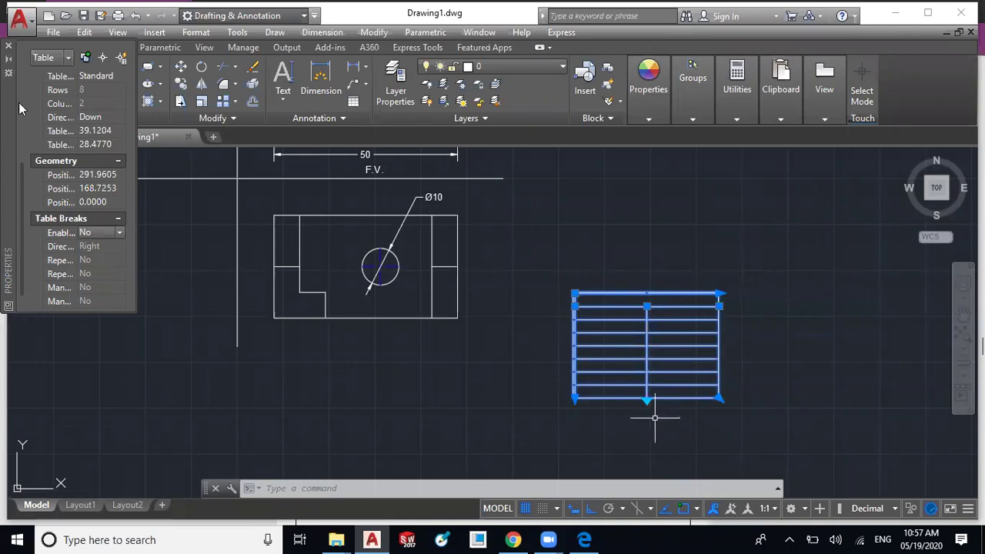
click(9, 48)
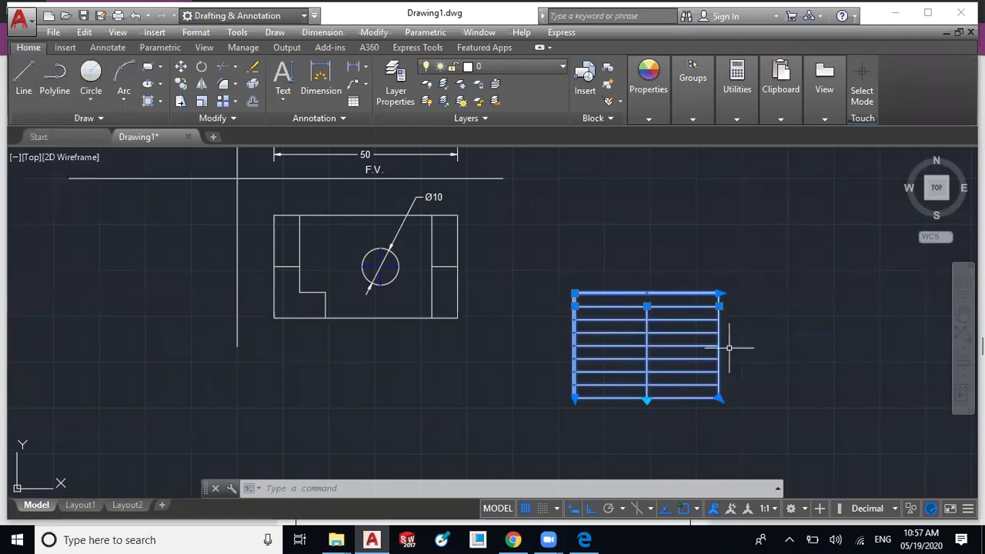
key(Escape)
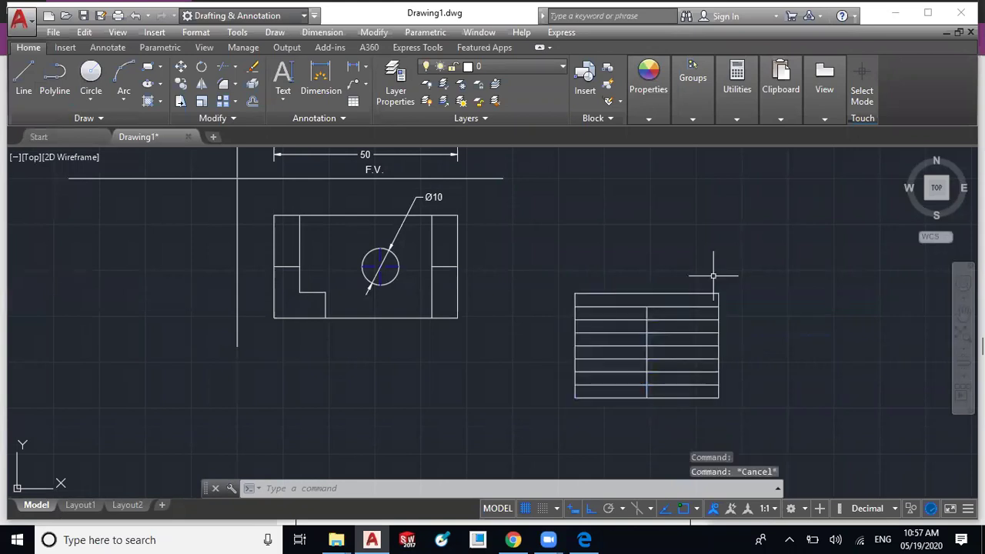
click(742, 265)
click(659, 401)
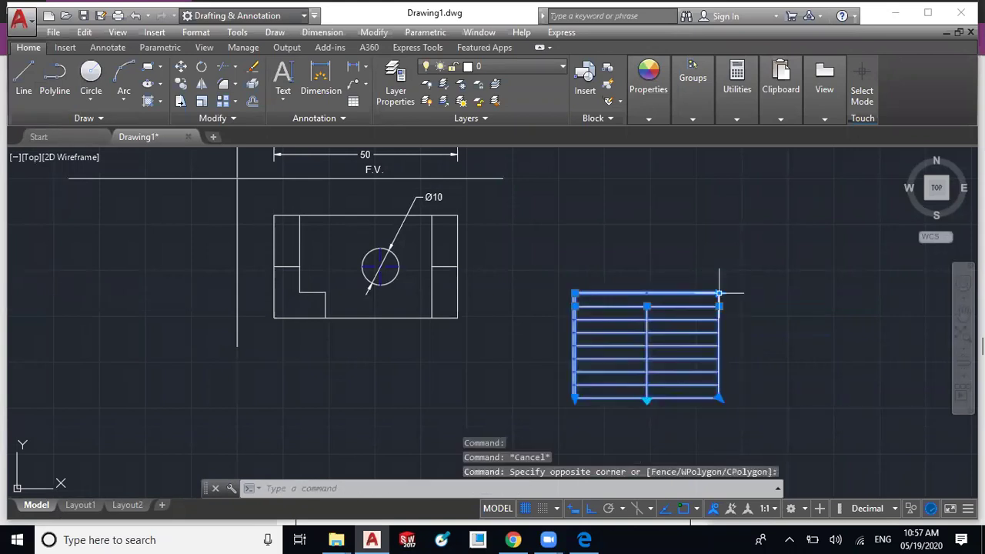
key(Escape)
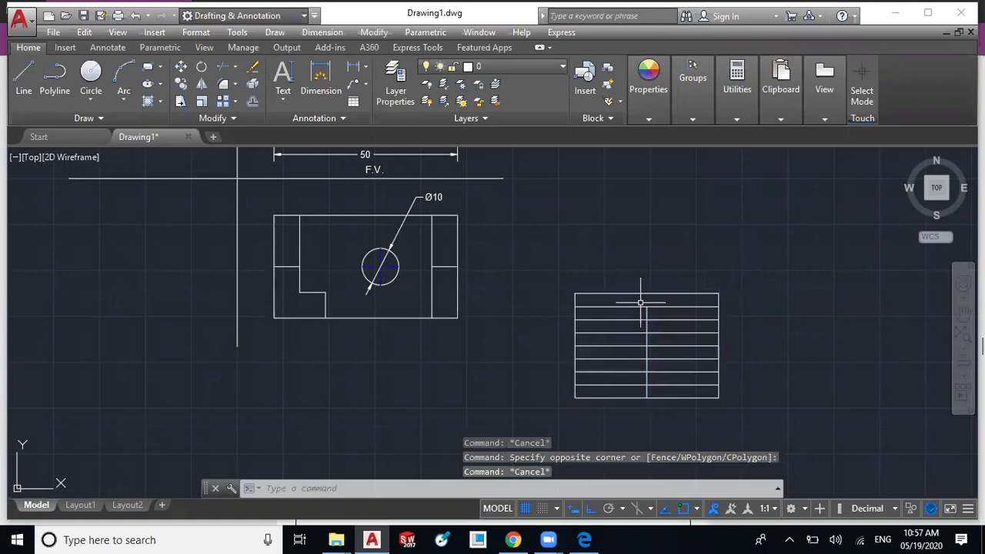
- Enter APSIT in the table's title cell with a text height of 3 and finish editing the cell
click(642, 301)
double_click(641, 302)
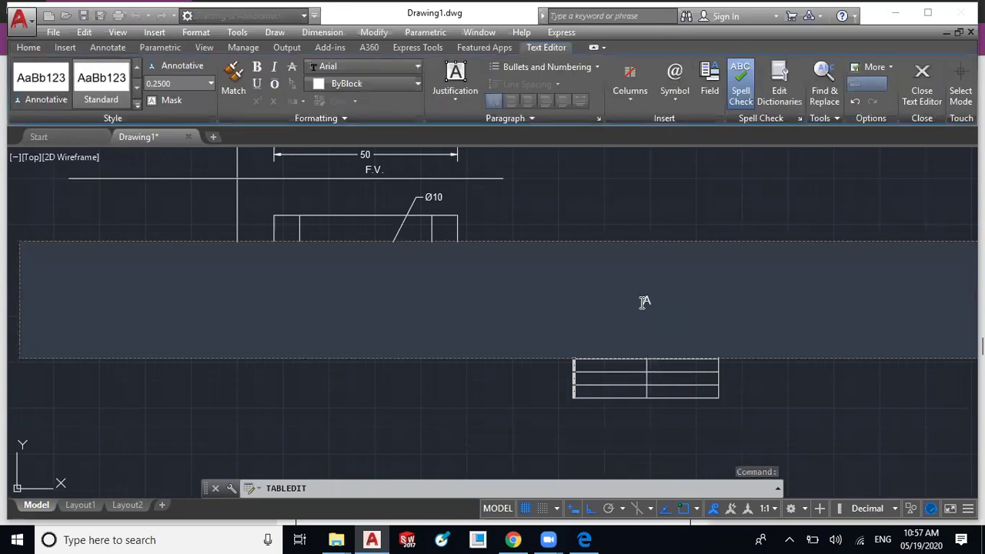
text(APSIT)
key(ctrl+a)
click(180, 82)
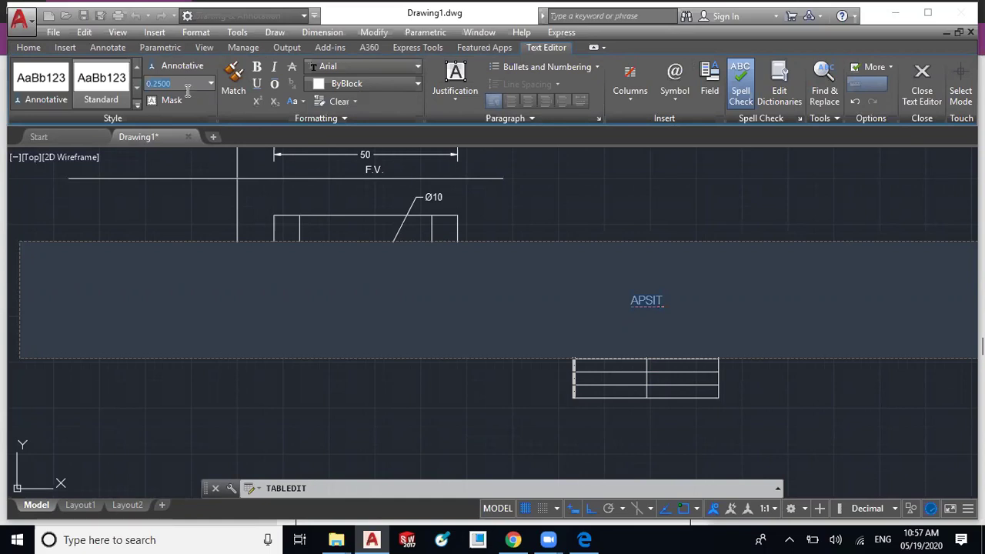
text(3)
key(Return)
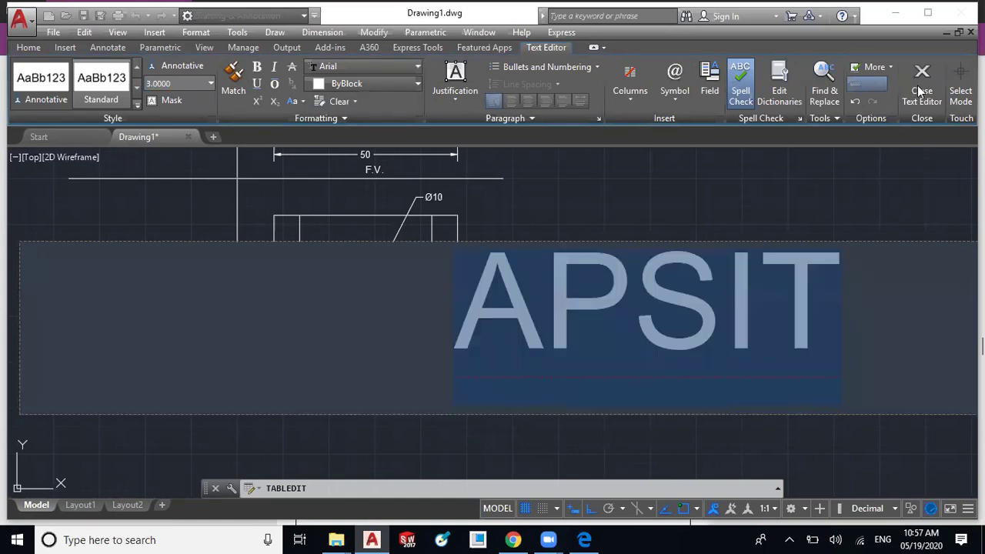
click(601, 265)
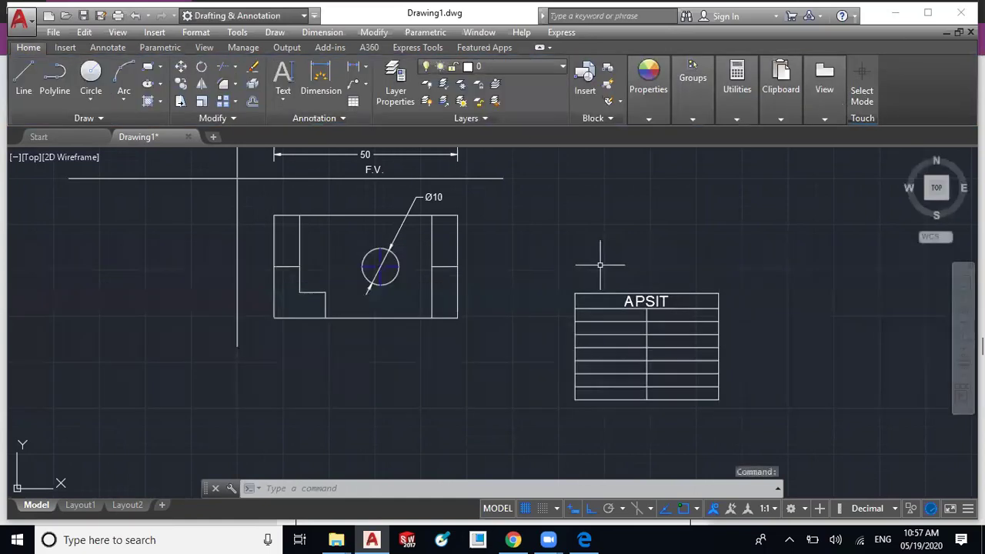
- Merge the two cells of the row directly below the APSIT title using Merge By Row
click(650, 314)
click(638, 316)
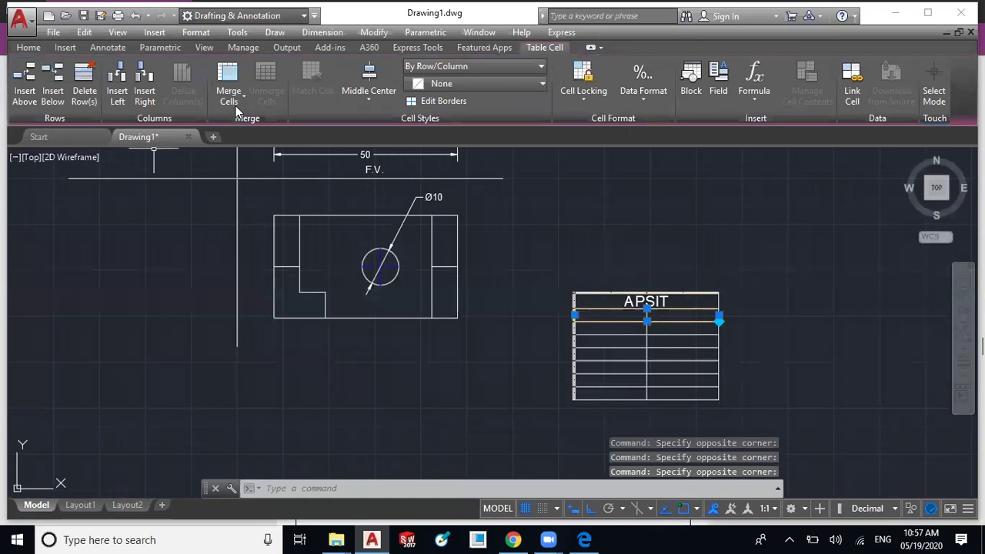
click(228, 90)
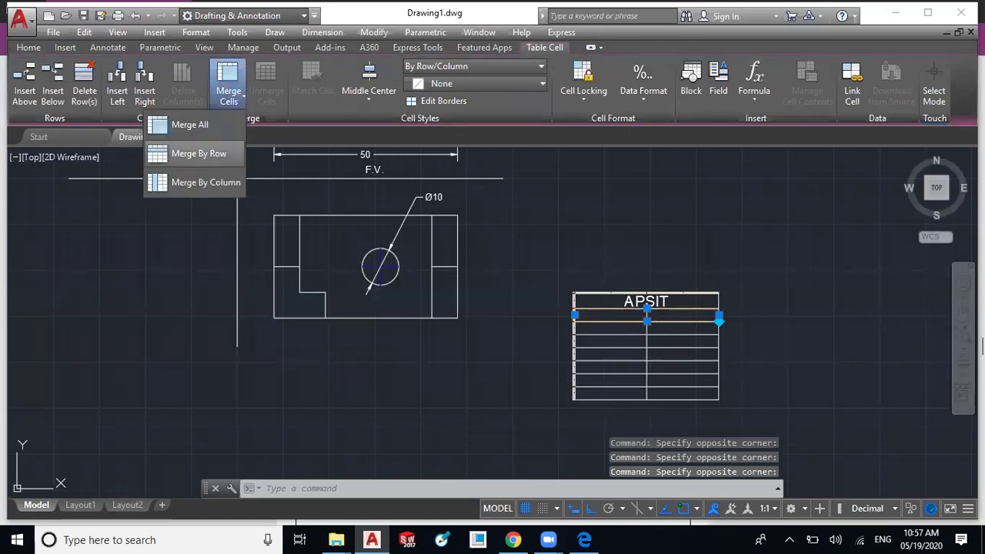
click(199, 153)
key(Escape)
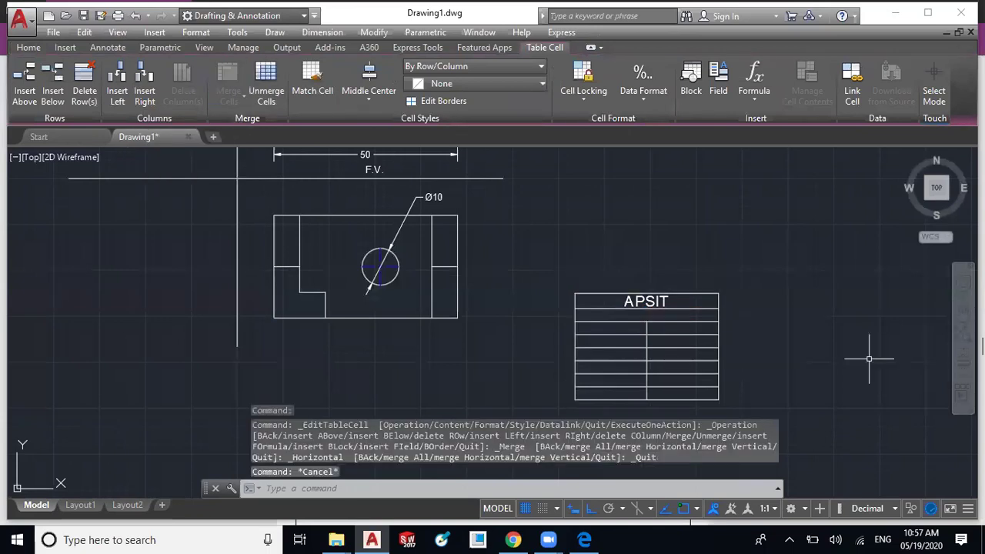
- Start plotting the drawing with CutePDF Writer as the plotter and A3 as the paper size
scroll(549, 316, down, 2)
scroll(561, 341, down, 1)
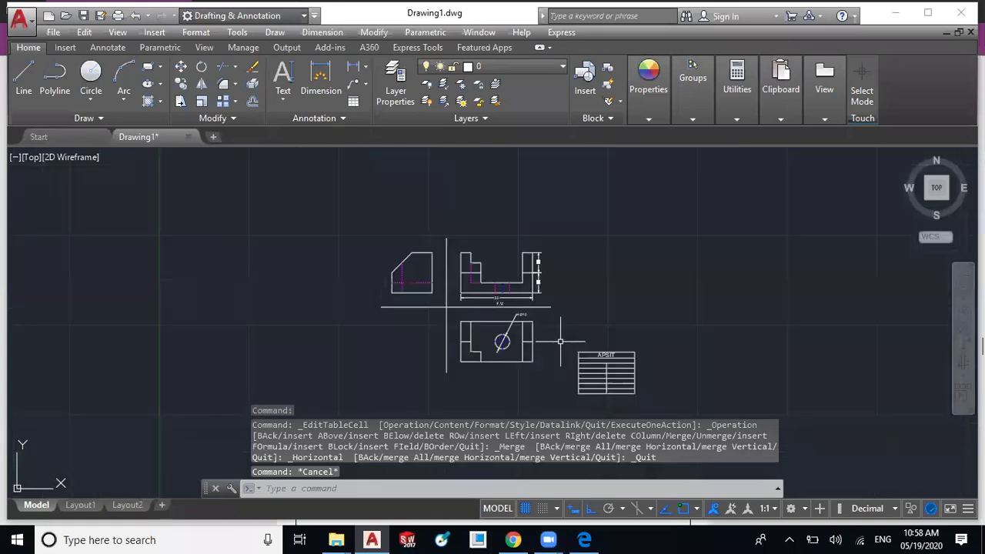
scroll(560, 341, up, 2)
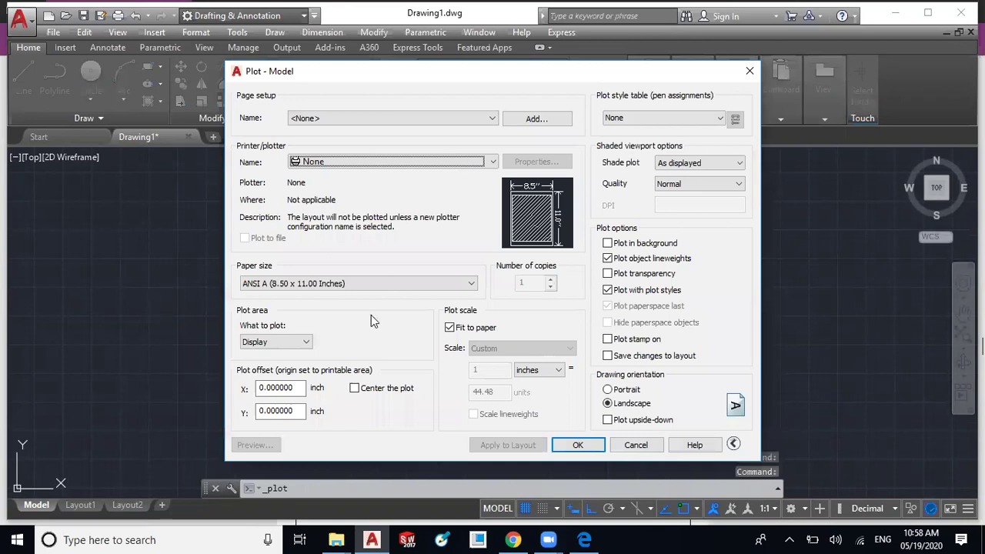
key(alt+Down)
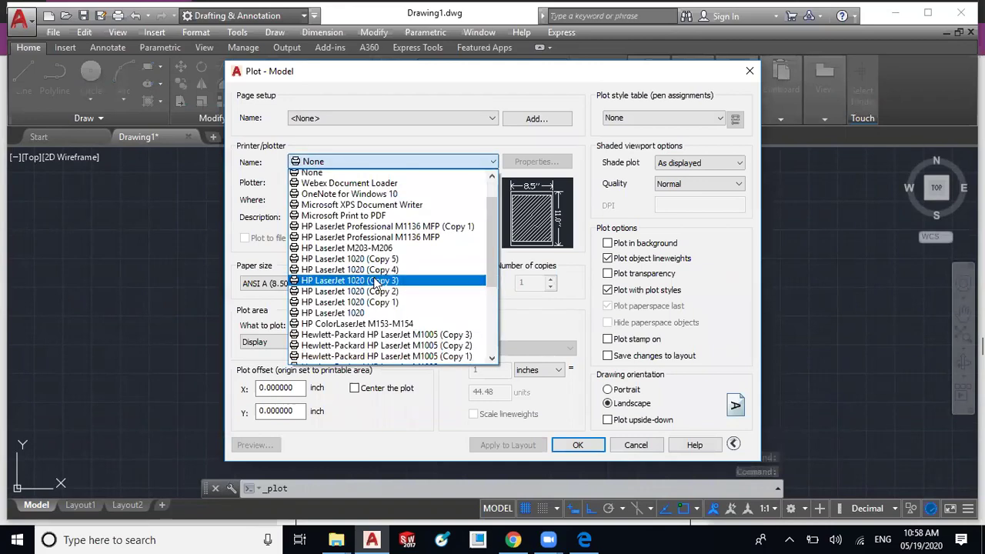
scroll(375, 284, down, 3)
click(370, 299)
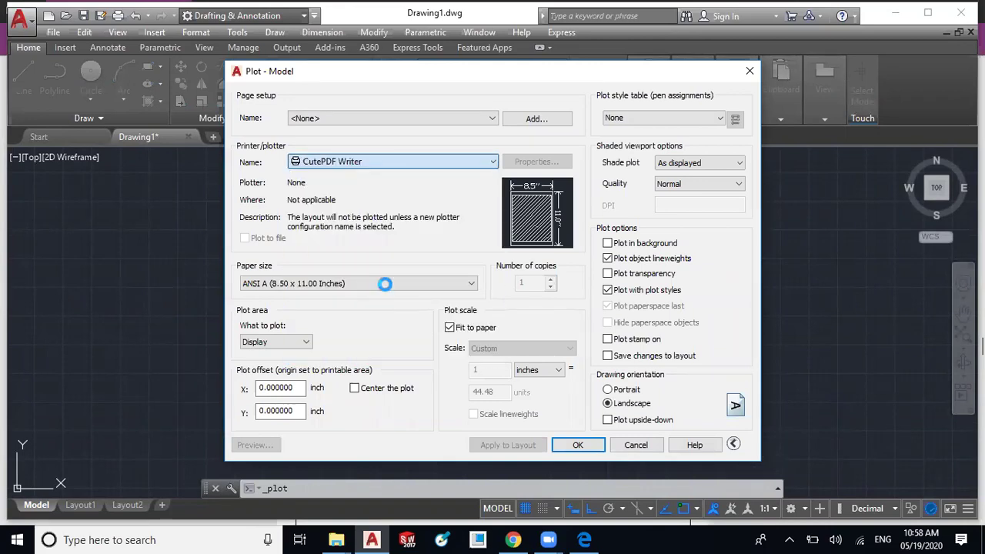
click(302, 285)
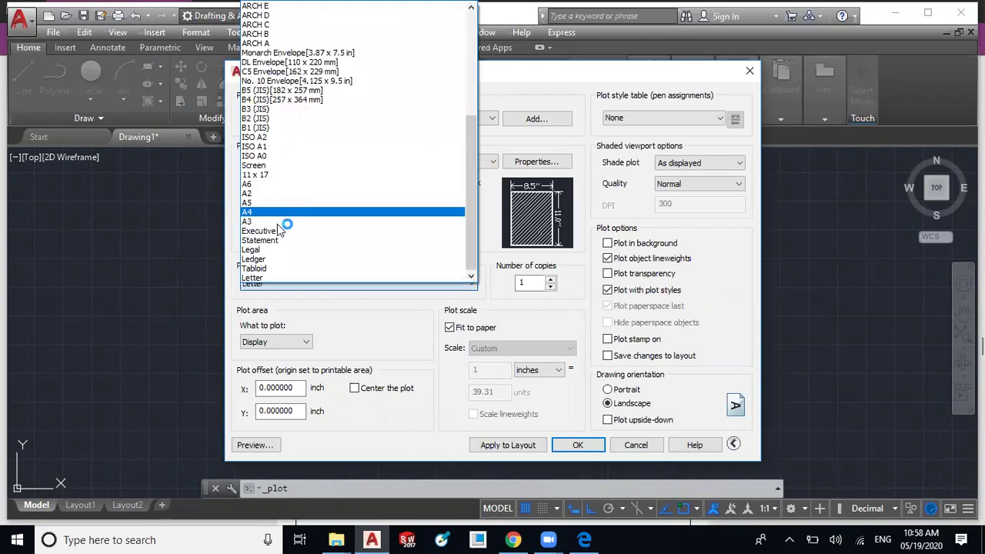
click(281, 223)
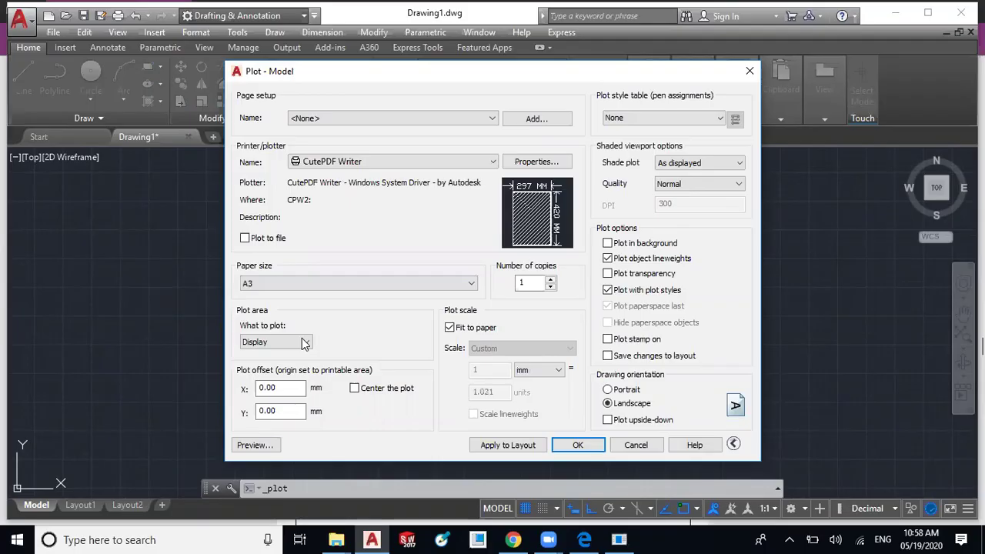
- Set the plot area to a window enclosing all the views and the APSIT table, and center the plot
click(306, 342)
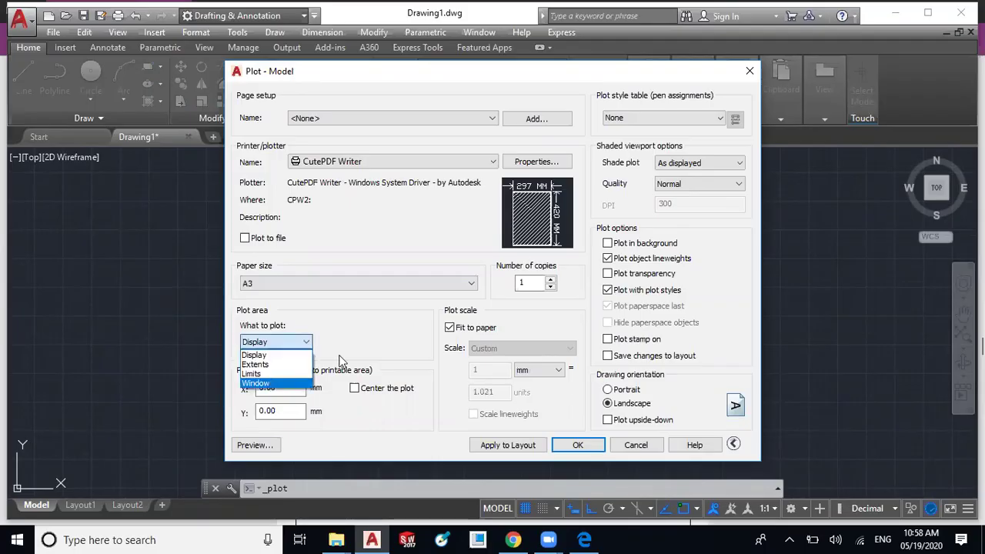
click(256, 383)
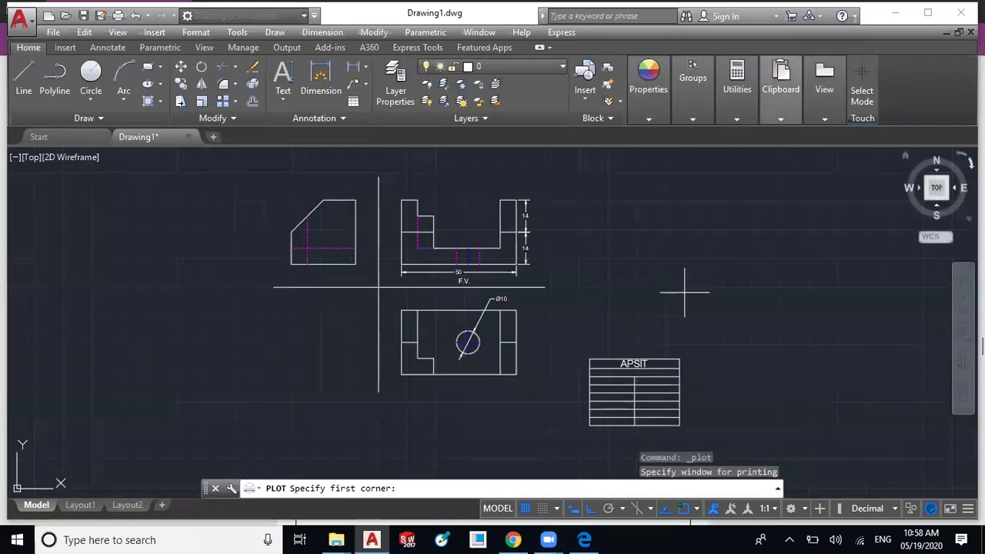
click(258, 171)
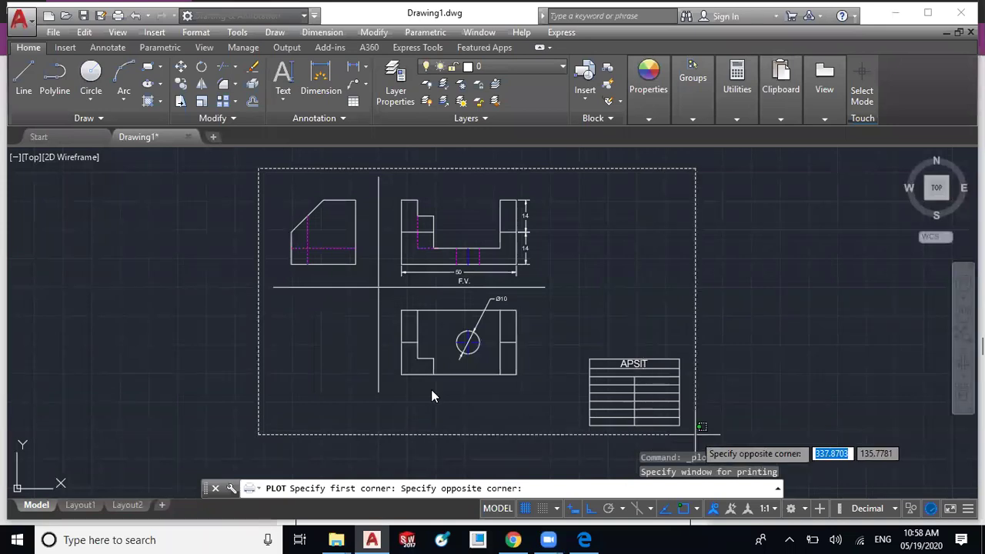
click(696, 433)
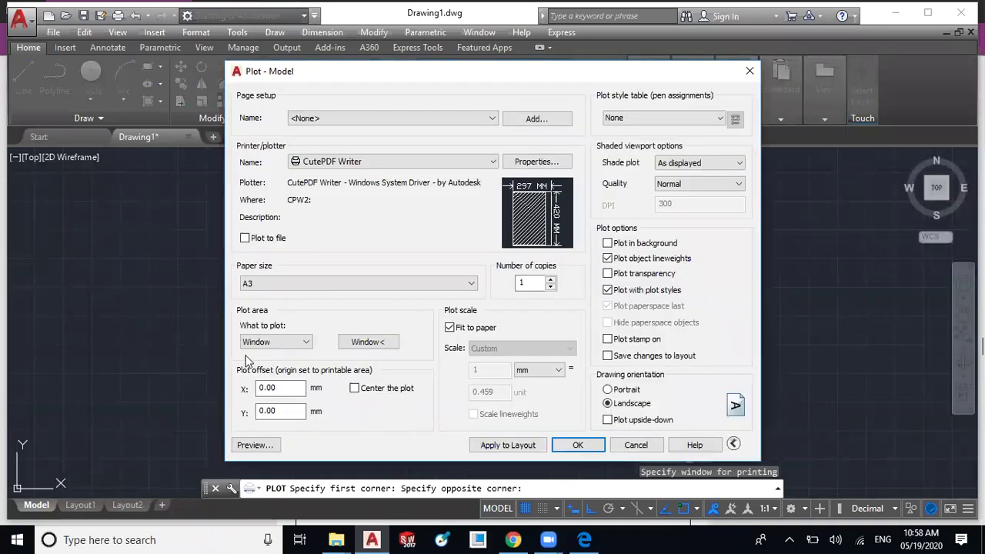
click(380, 394)
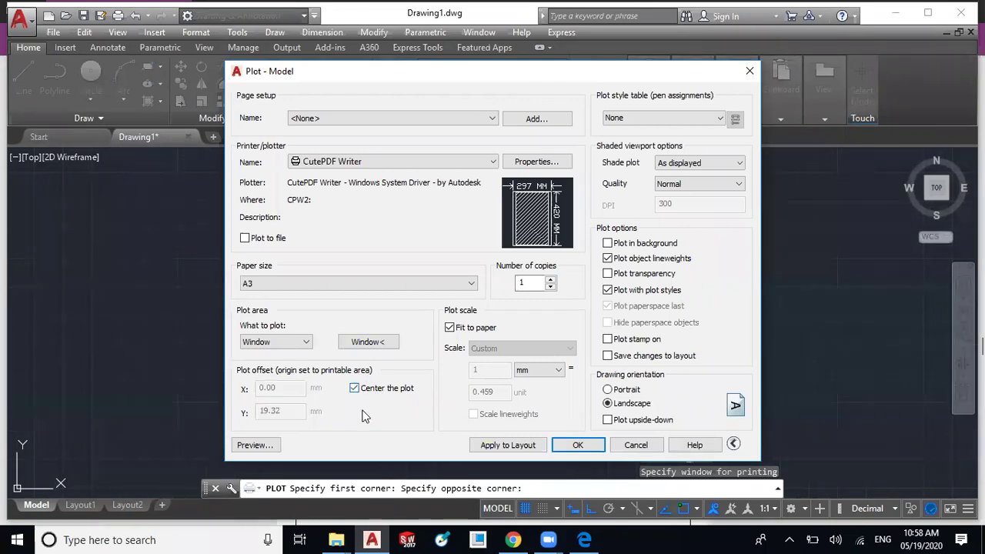
- Preview the plot, inspect the views and table on the sheet, and plot it from the preview
click(255, 445)
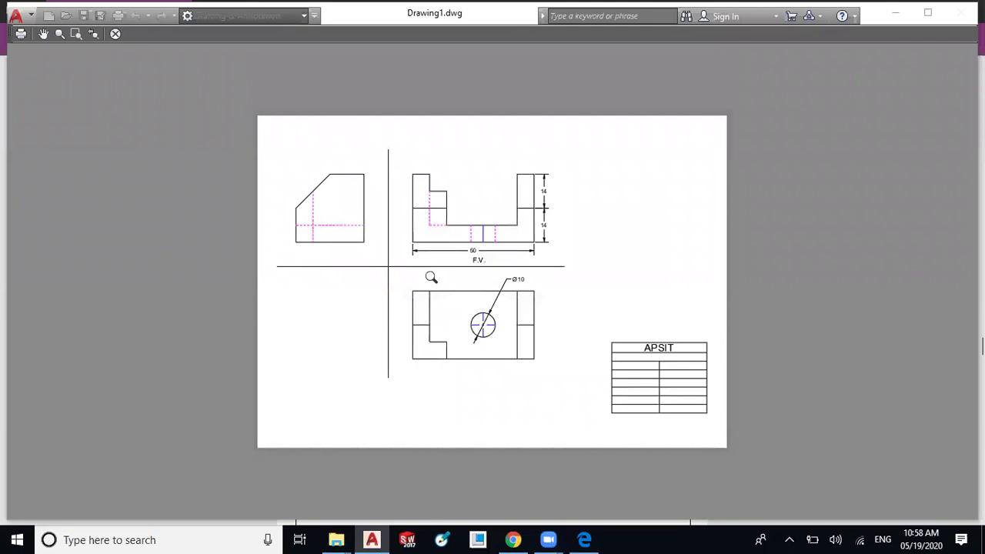
scroll(585, 262, up, 2)
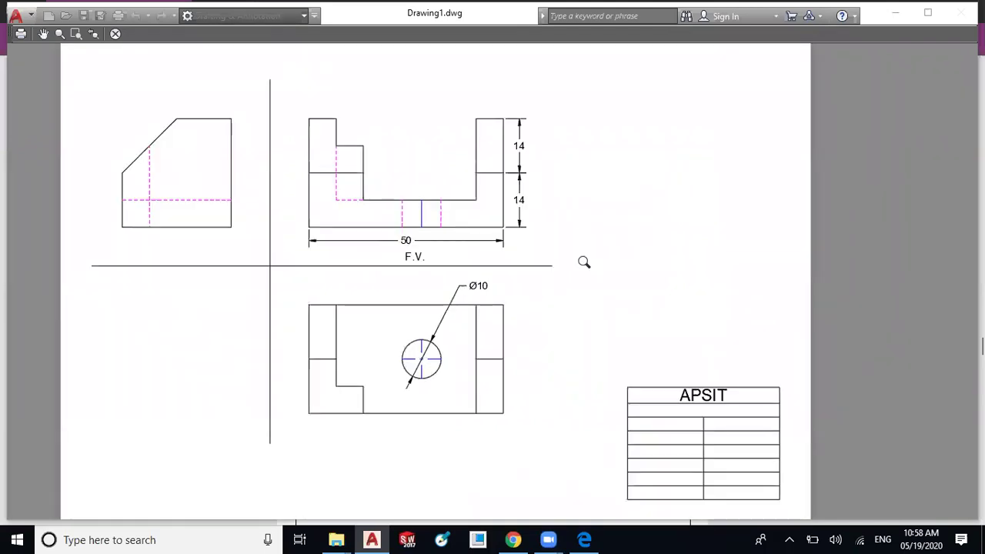
scroll(585, 262, down, 2)
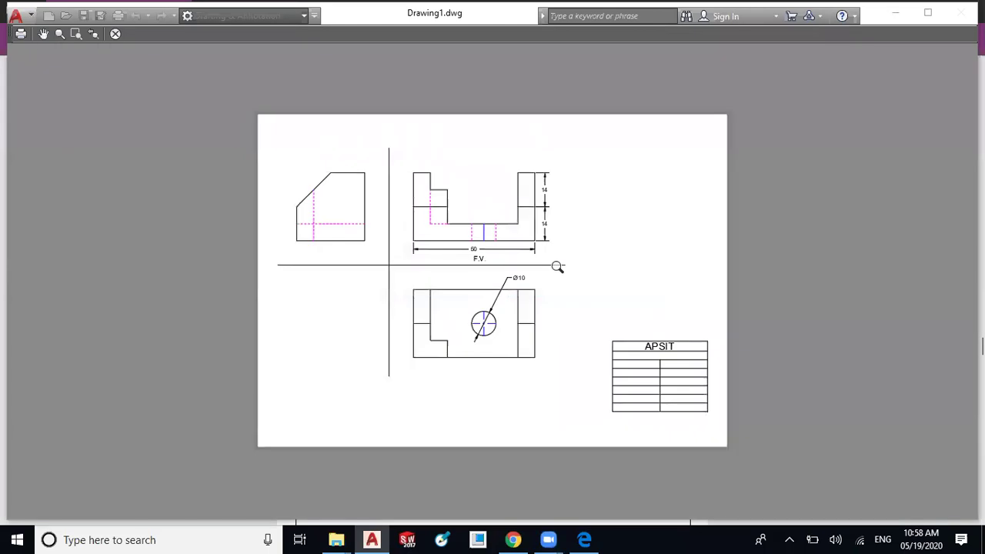
click(21, 34)
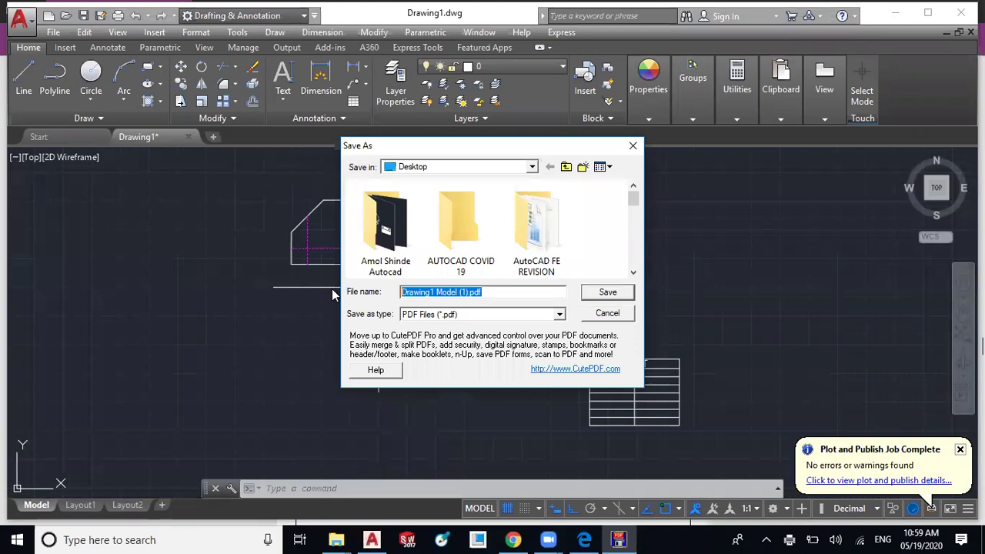
- Save the PDF in the first Autocad folder on the Desktop, adding Exa to the file name Ortho1 instead of replacing the existing file
text(Ortho1)
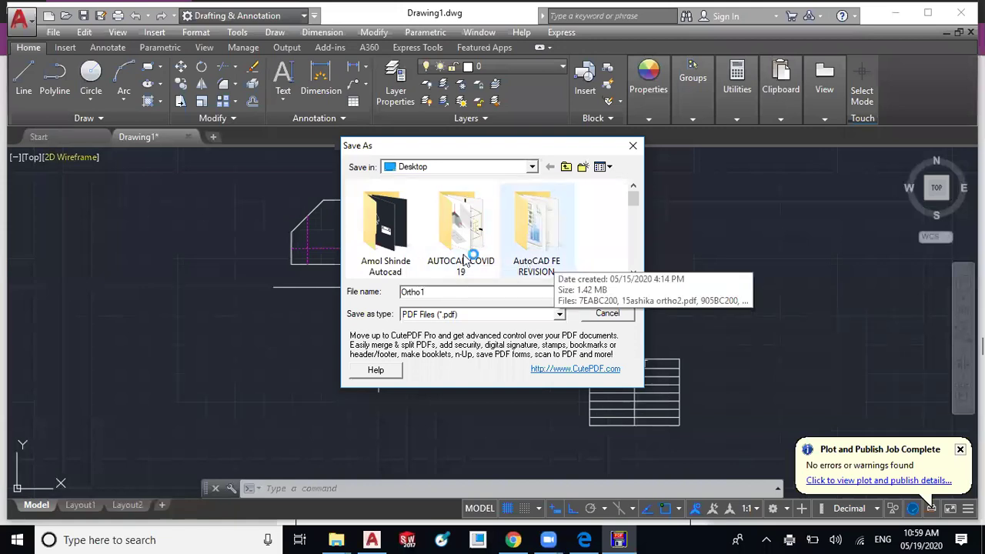
double_click(388, 250)
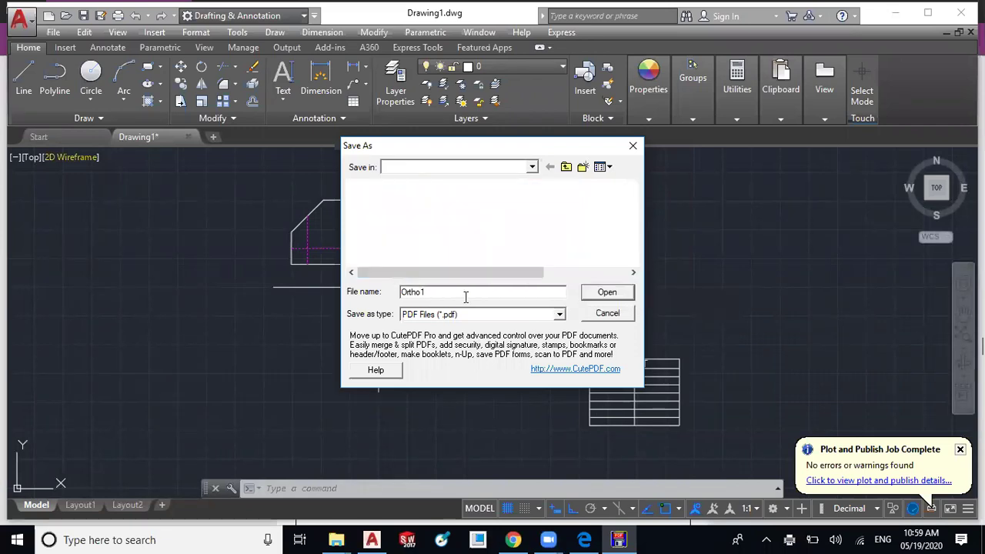
click(606, 292)
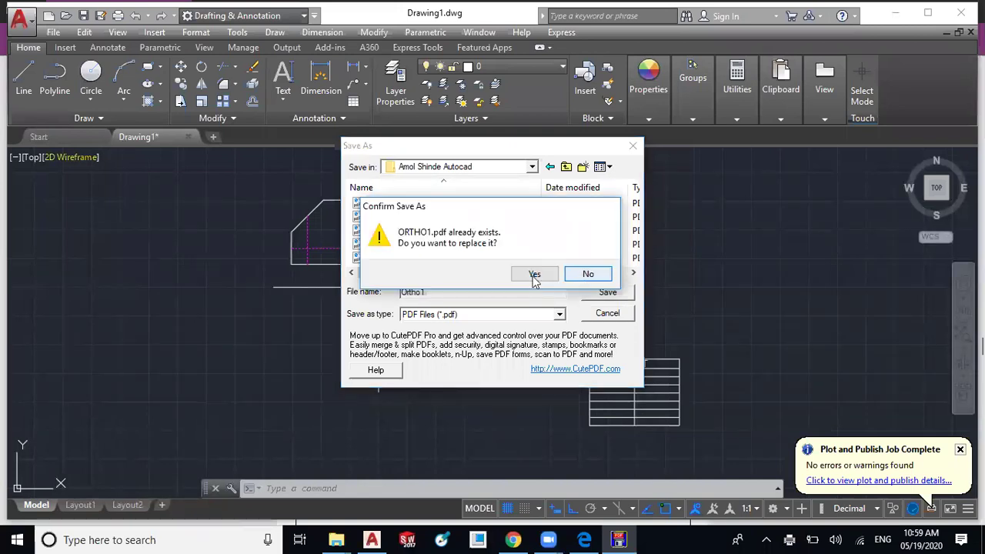
click(535, 276)
drag(447, 291, 401, 285)
click(436, 292)
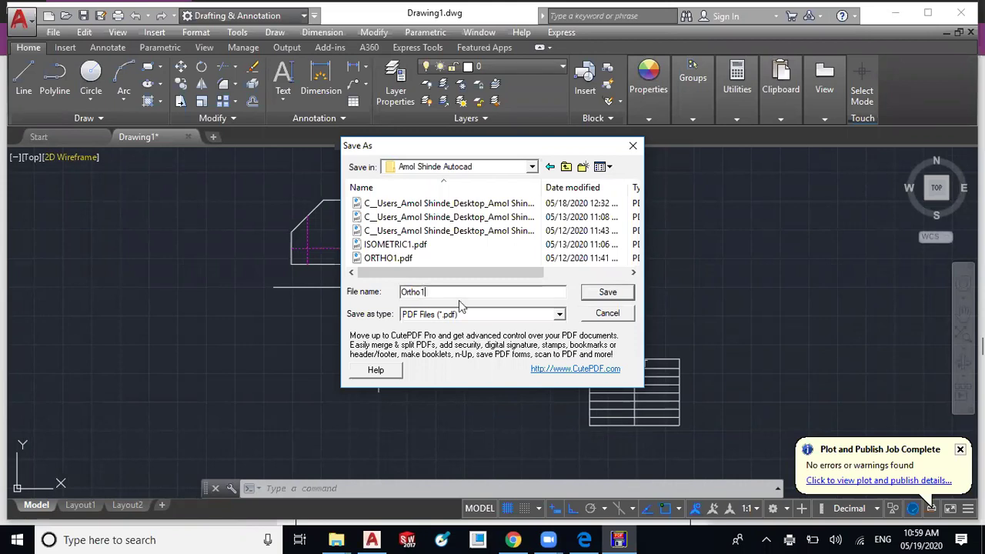
text(Exa)
key(Return)
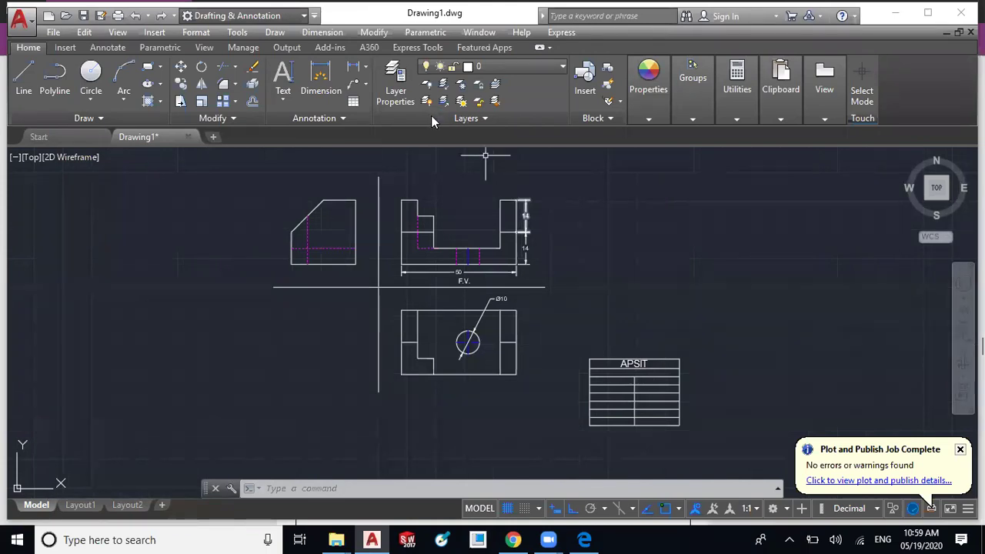
- Examine the drawing's layers, including the plot and color settings of the Defpoints layer, and close the layer properties
click(462, 66)
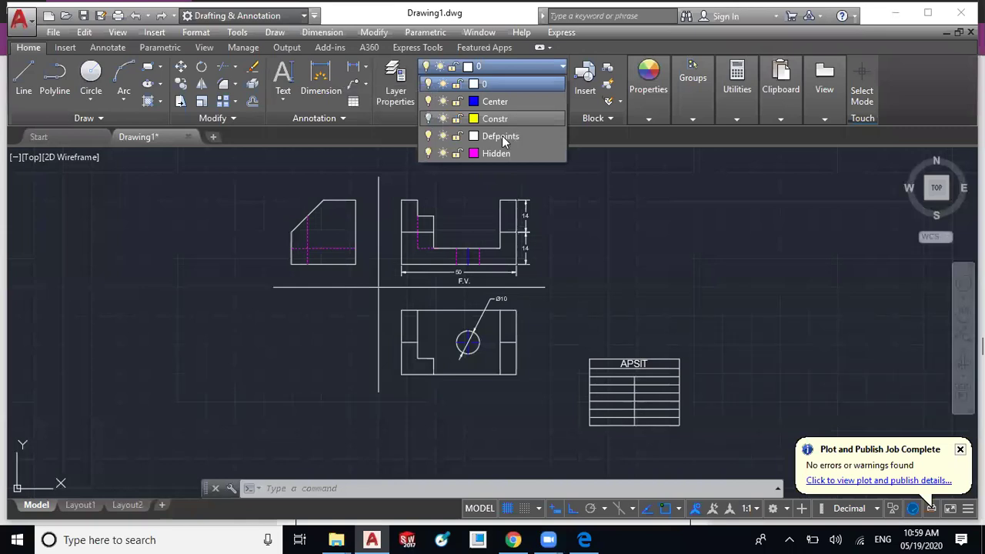
click(406, 105)
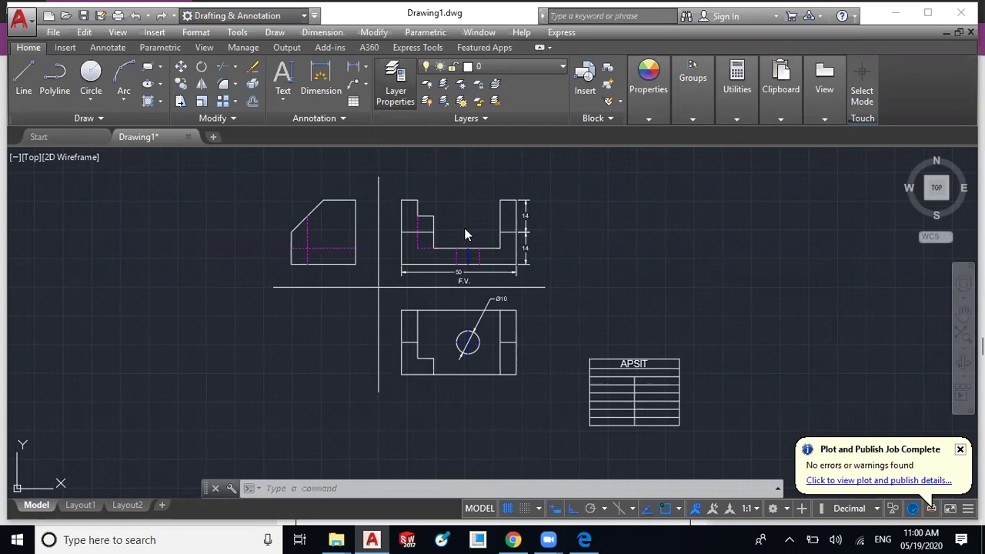
click(393, 93)
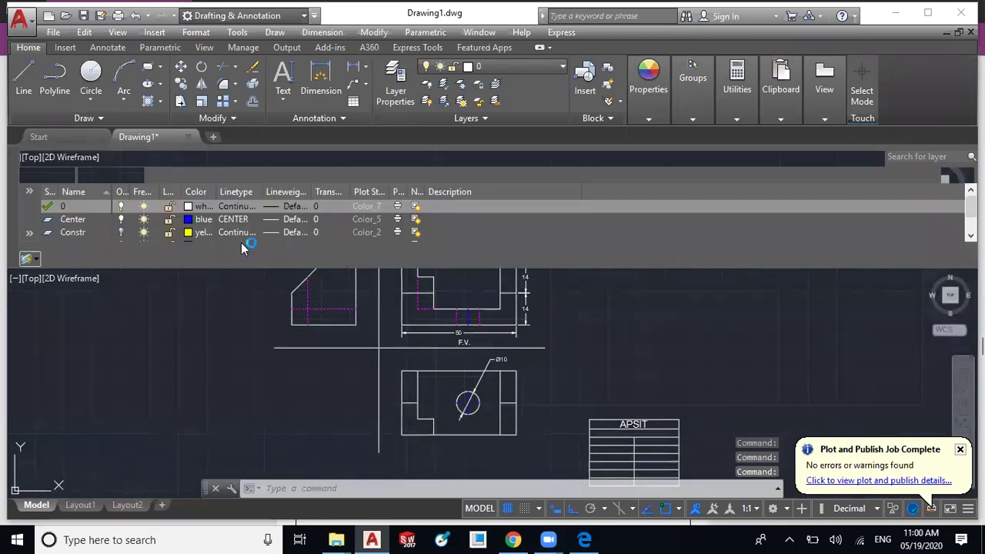
scroll(262, 223, down, 1)
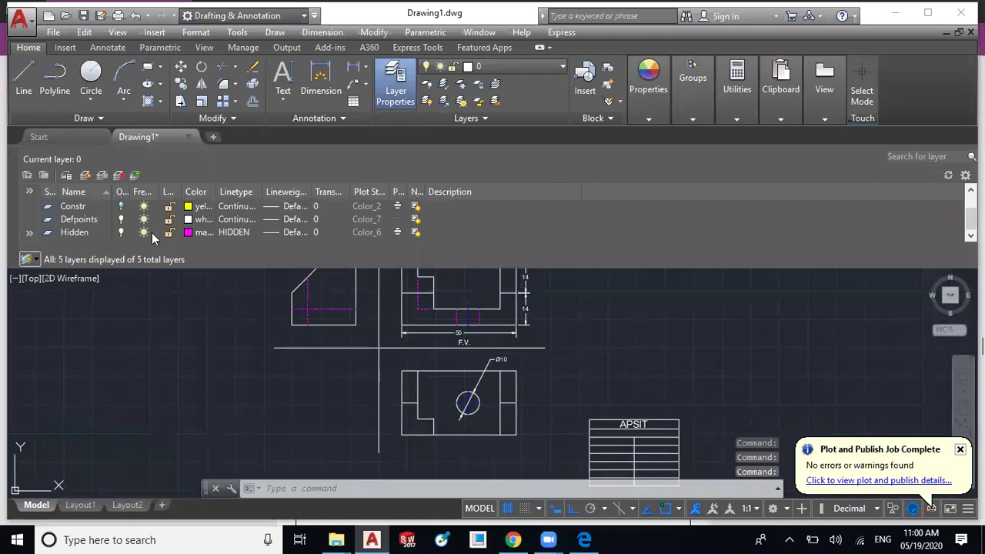
click(397, 220)
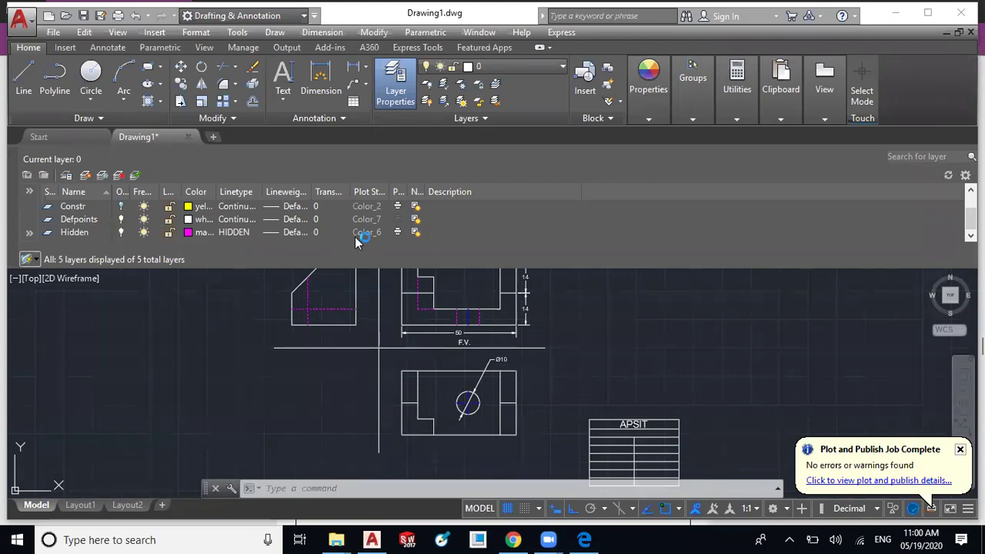
click(189, 220)
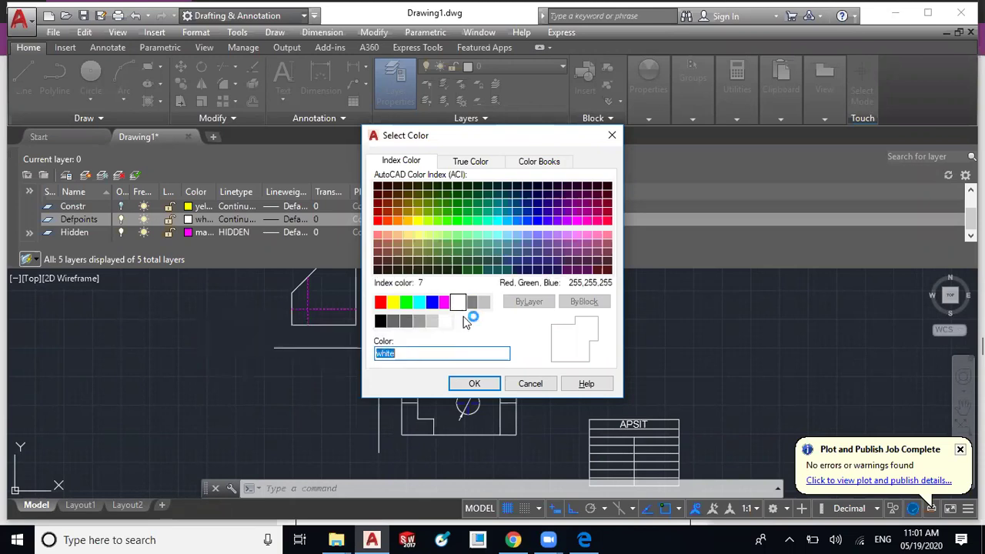
click(517, 387)
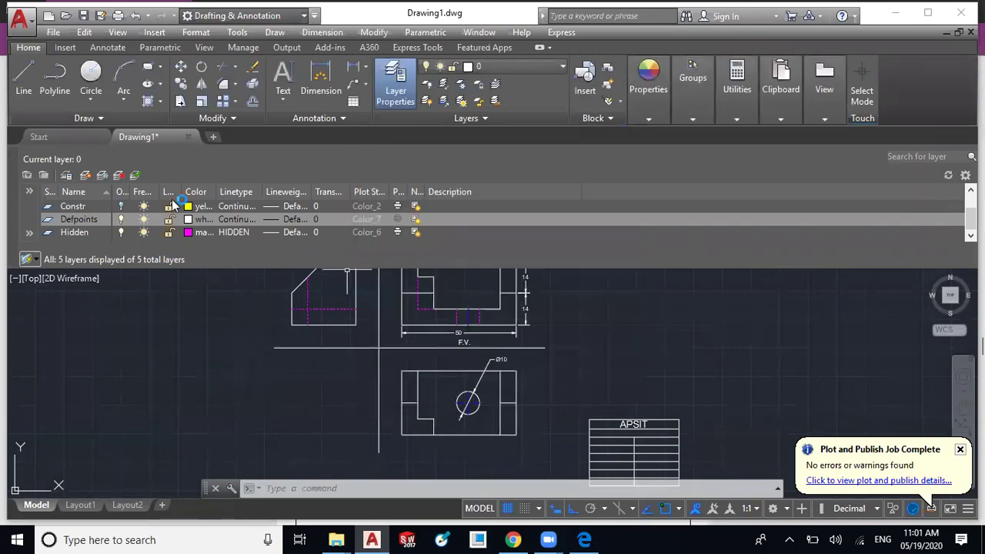
click(11, 157)
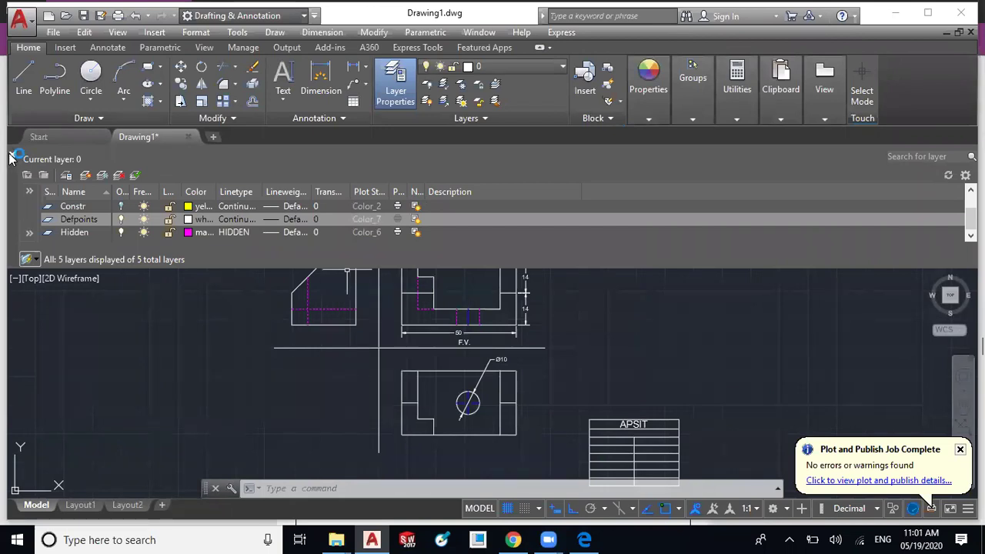